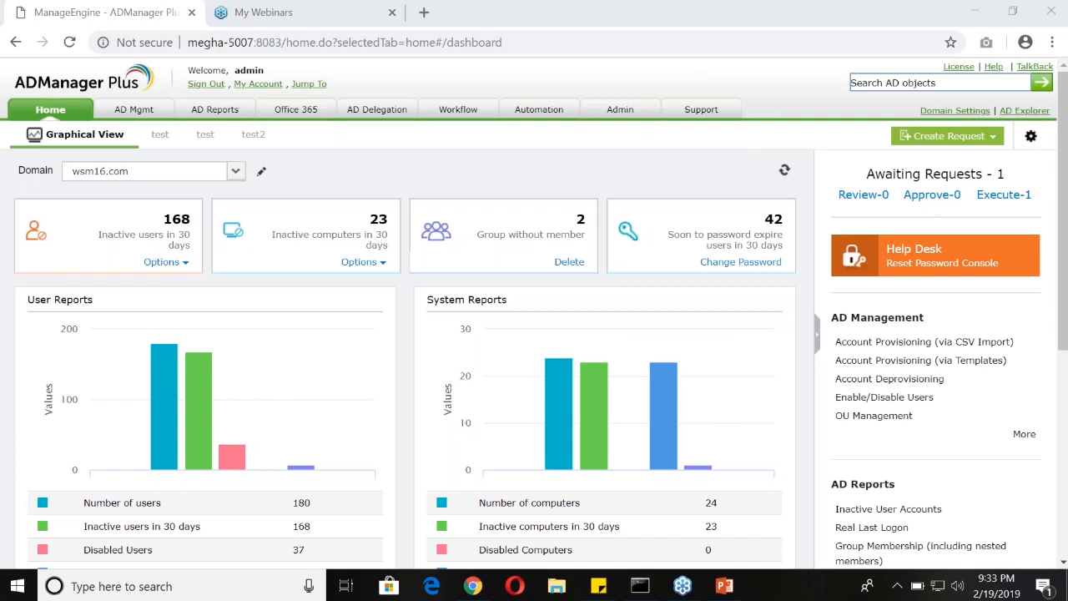
Switch to PowerPoint to view the Agenda slide, and return to the ADManager Plus page in Chrome
{"action": "left_click", "coordinate": [724, 587]}
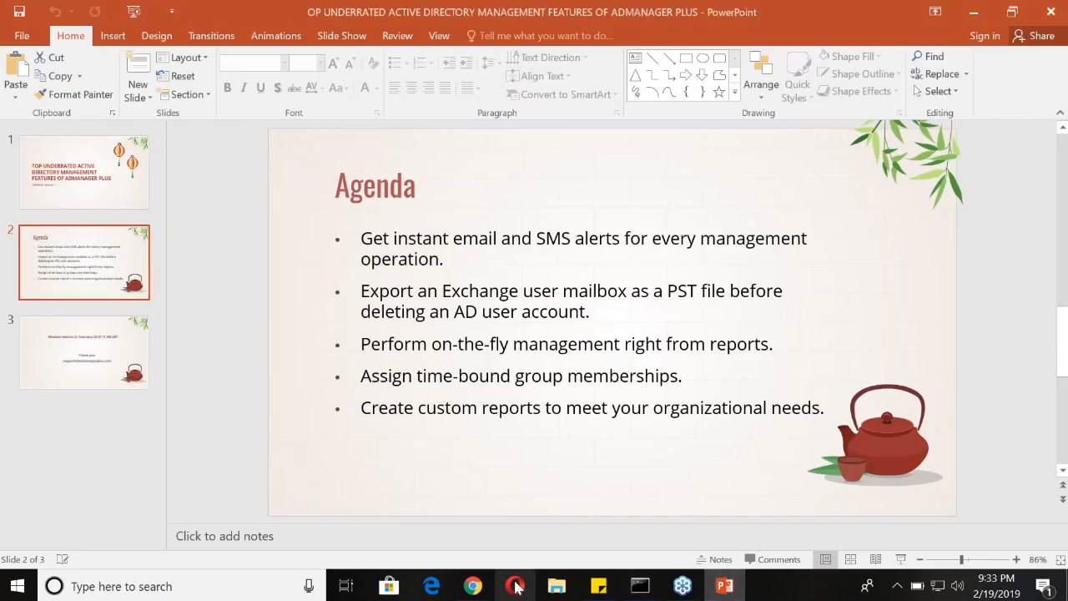
{"action": "left_click", "coordinate": [482, 587]}
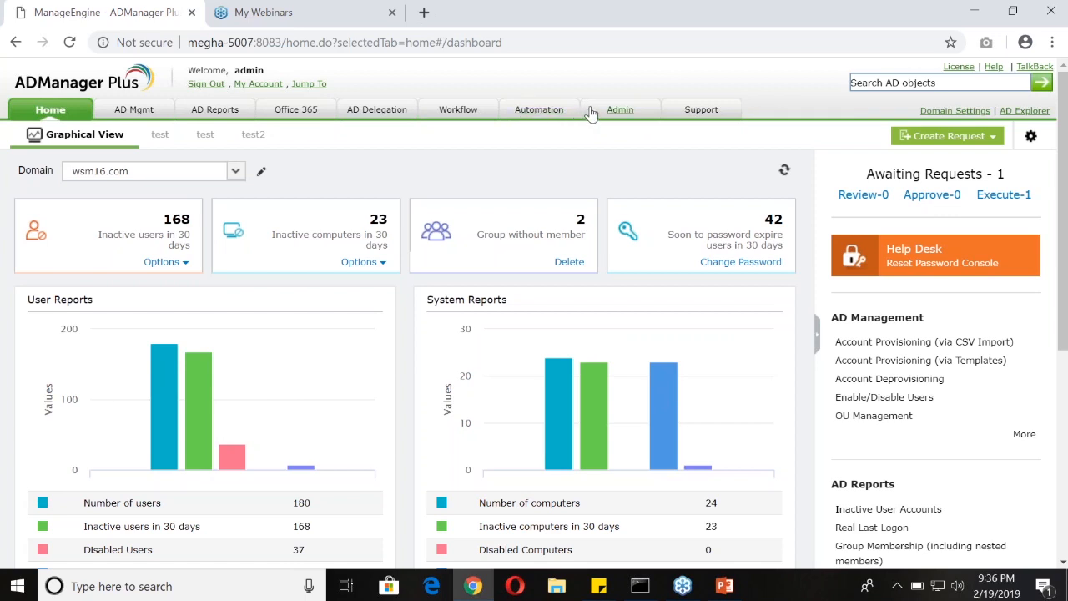
Open the Notification Profile page in the admin custom settings
{"action": "left_click", "coordinate": [616, 113]}
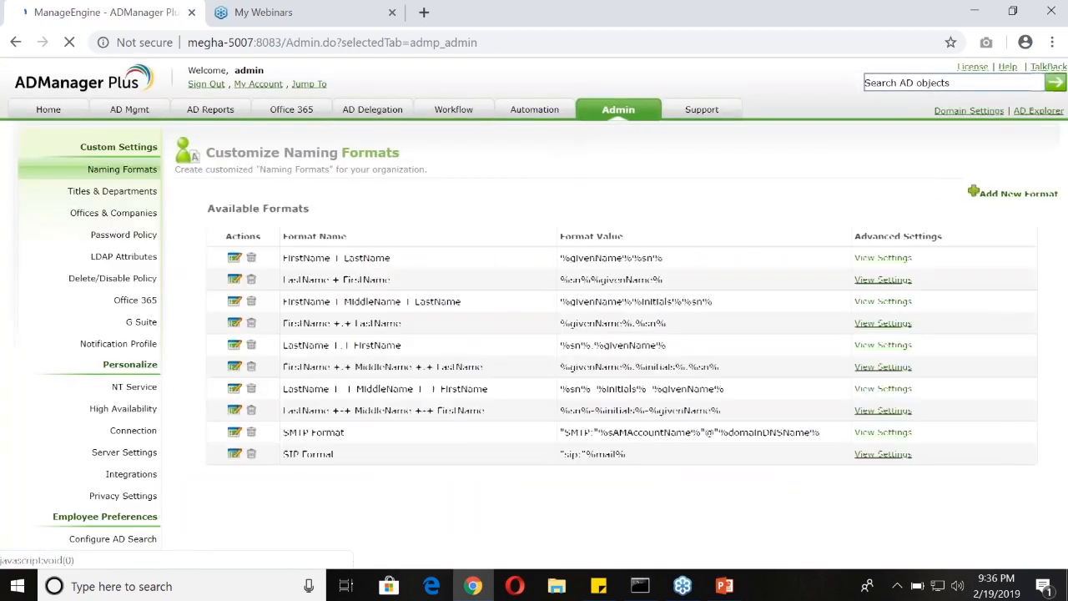
{"action": "left_click_drag", "start_coordinate": [81, 146], "coordinate": [165, 155]}
{"action": "left_click", "coordinate": [71, 281]}
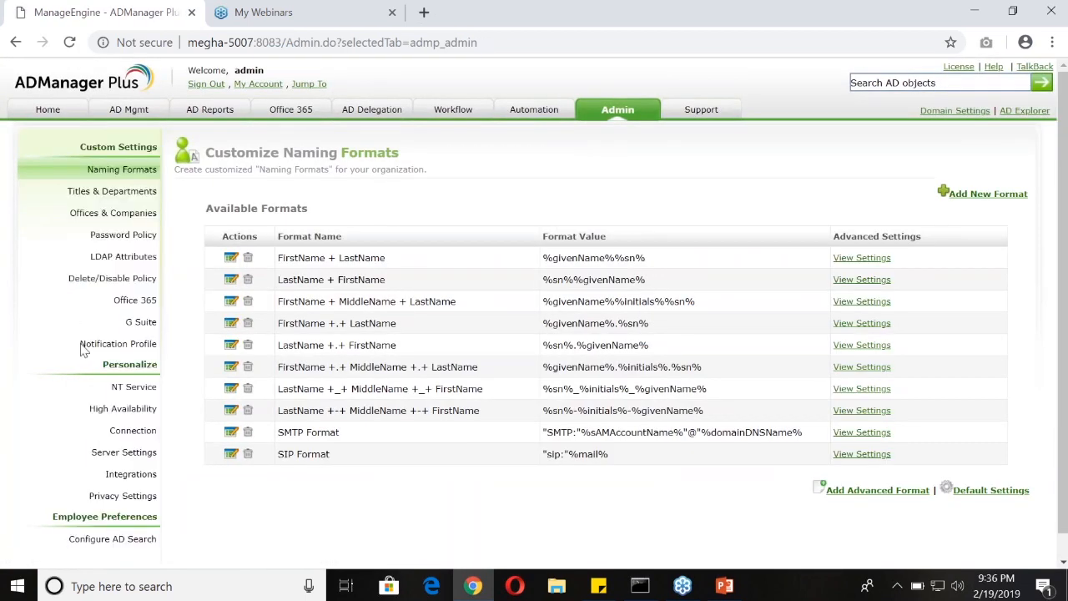
{"action": "left_click_drag", "start_coordinate": [78, 343], "coordinate": [158, 339]}
{"action": "left_click", "coordinate": [146, 348]}
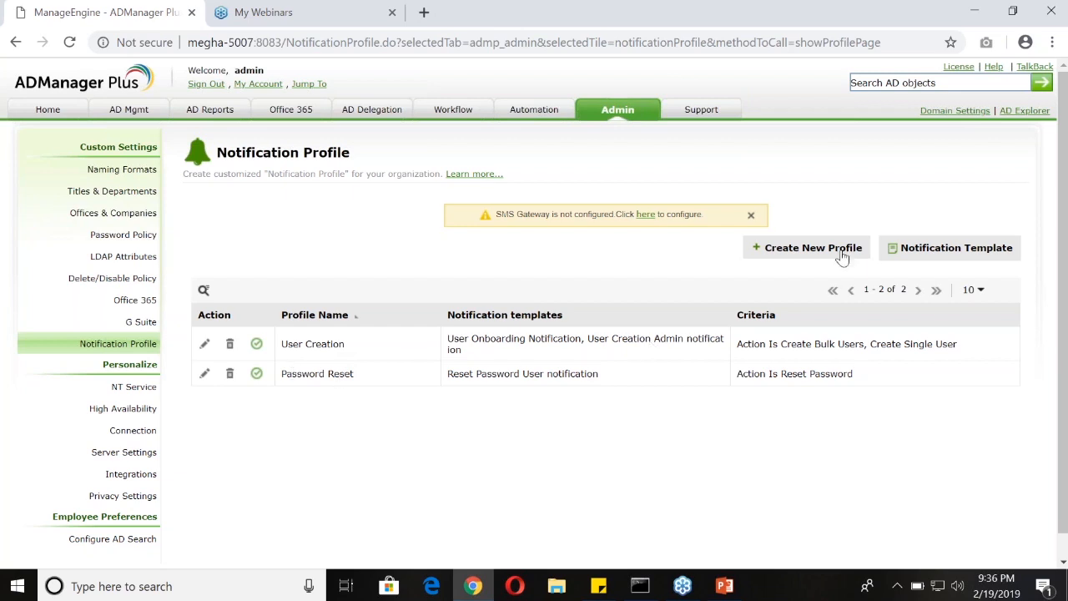
Start a new notification profile named "User creation for US region", leaving its description empty
{"action": "left_click", "coordinate": [789, 254]}
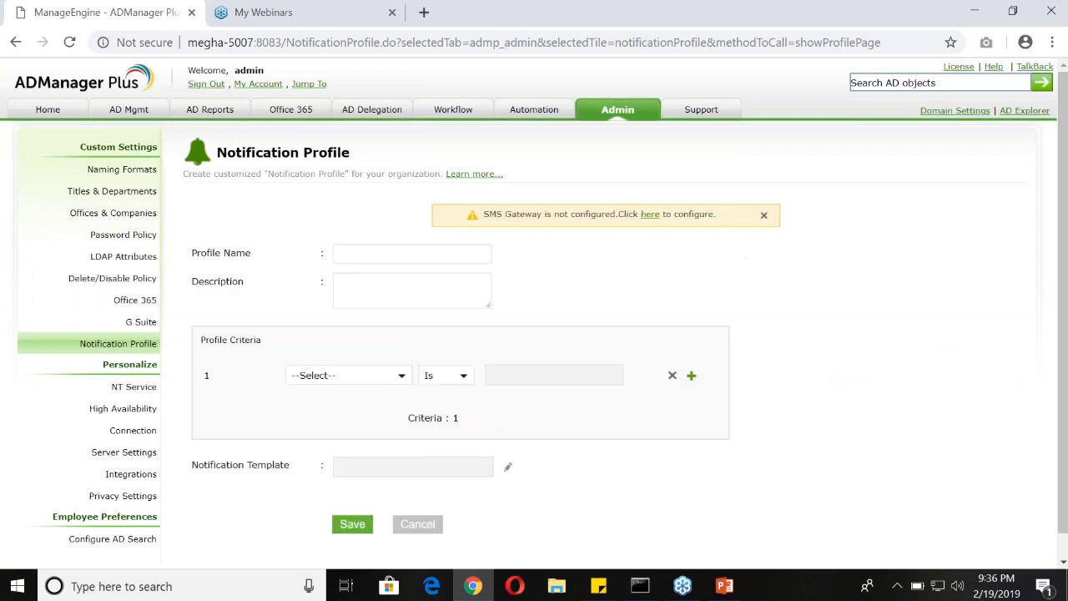
{"action": "left_click", "coordinate": [350, 252]}
{"action": "type", "text": "User creation for US region"}
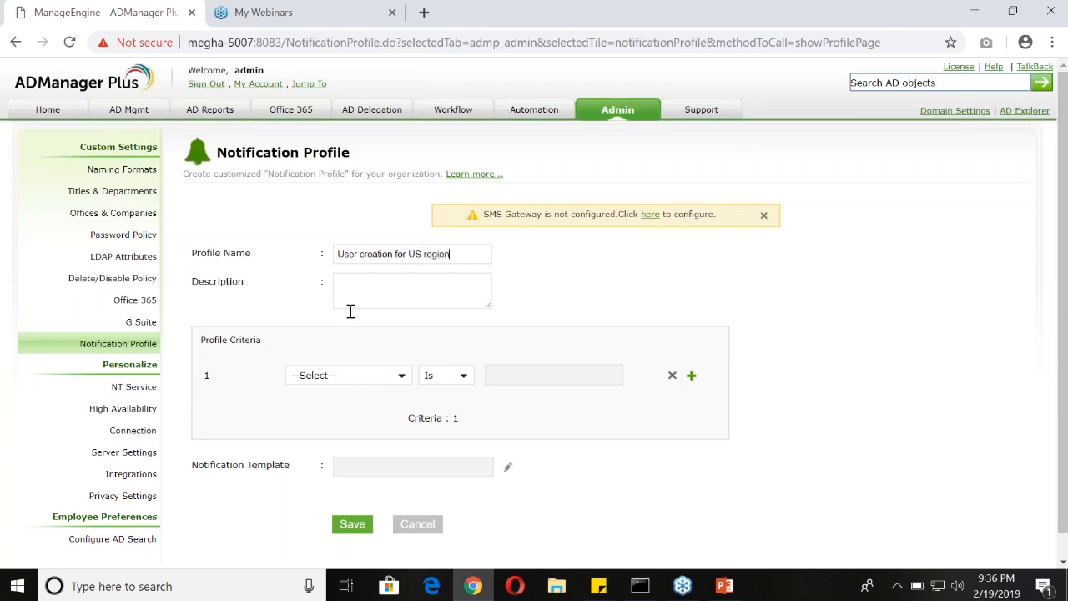
{"action": "left_click", "coordinate": [363, 285]}
Set the first profile criterion to Action Is Create Users, covering both Create Single User and Create Bulk Users
{"action": "scroll", "coordinate": [490, 304], "scroll_direction": "down", "scroll_amount": 1}
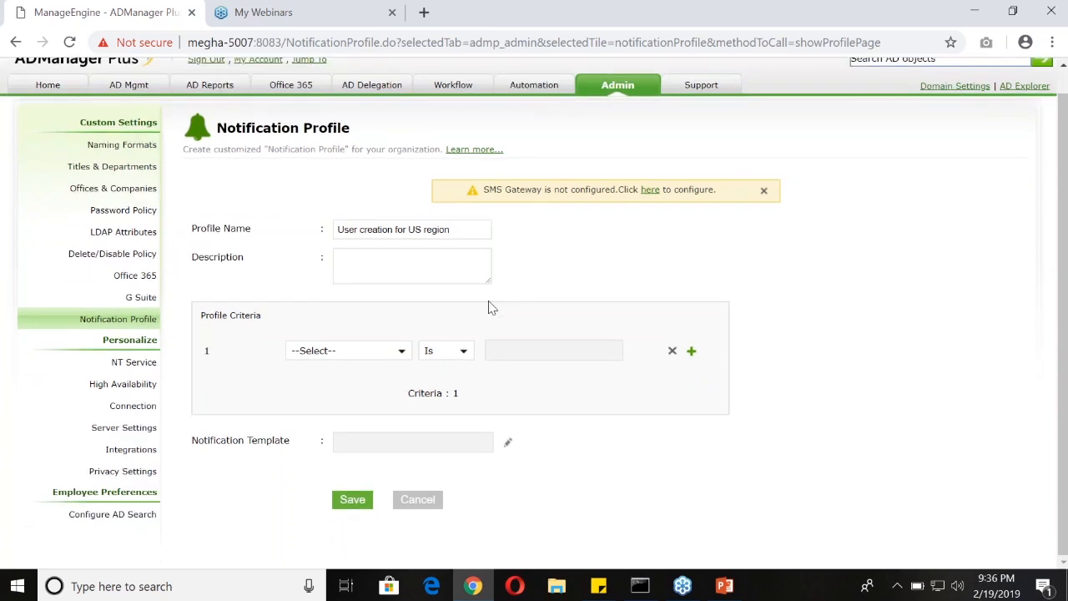
{"action": "left_click", "coordinate": [332, 354]}
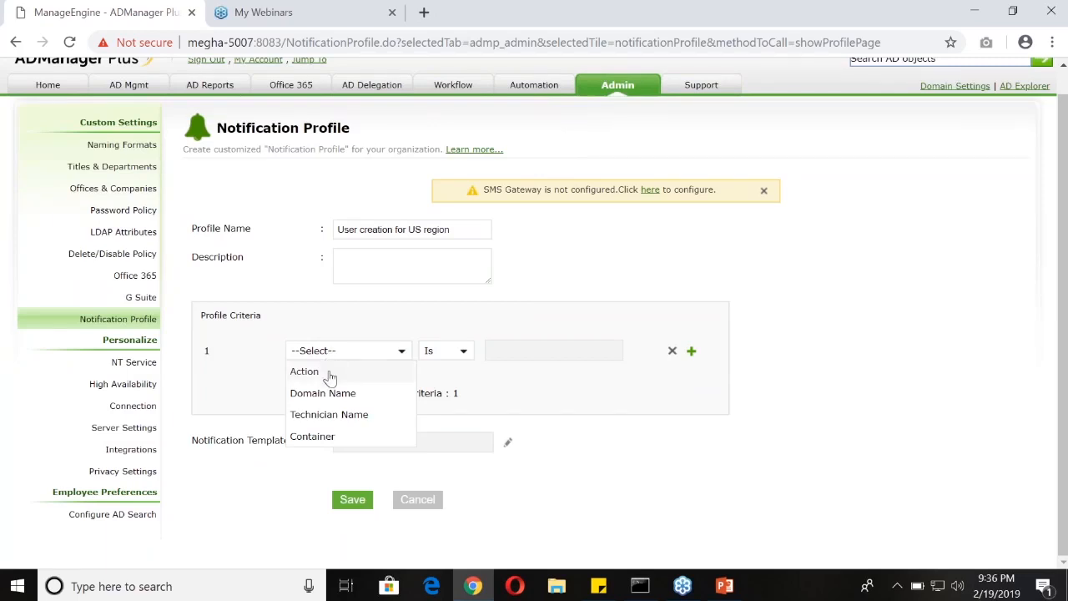
{"action": "left_click", "coordinate": [330, 374]}
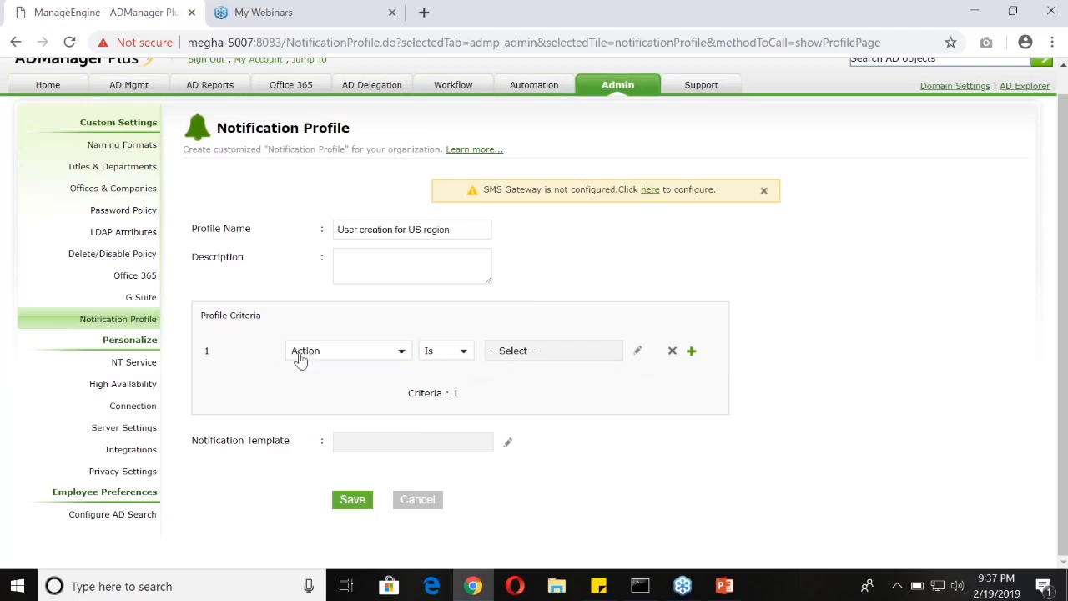
{"action": "left_click", "coordinate": [448, 355]}
{"action": "left_click", "coordinate": [443, 369]}
{"action": "left_click", "coordinate": [639, 354]}
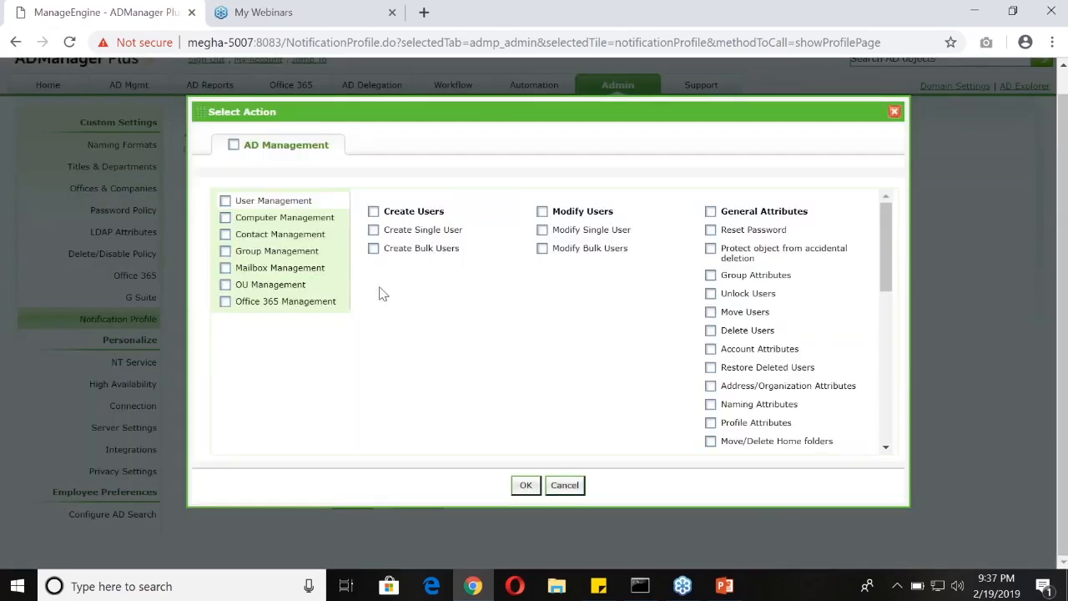
{"action": "left_click", "coordinate": [373, 211]}
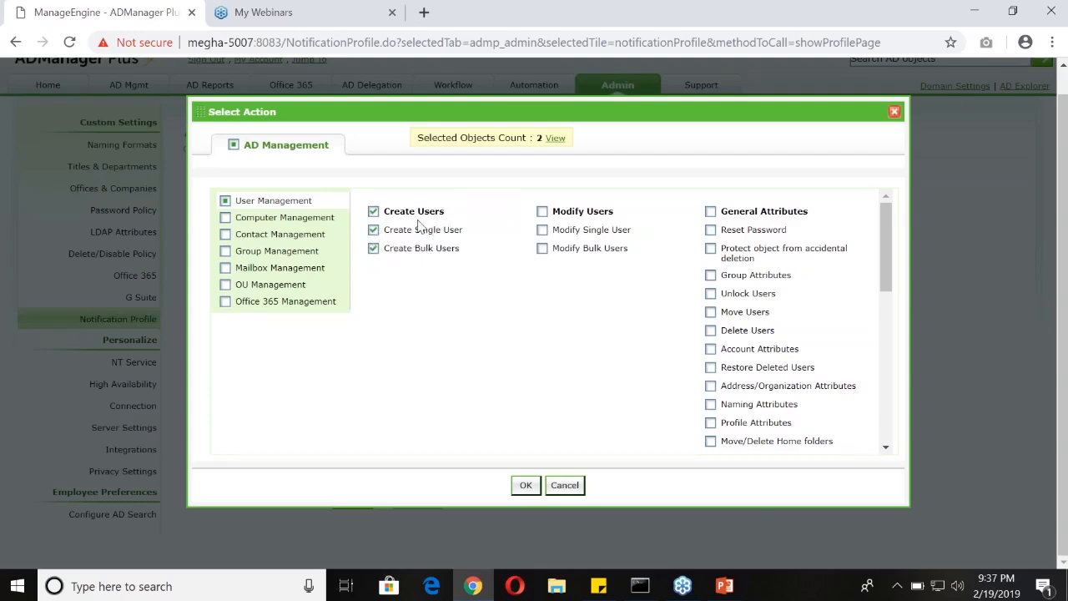
{"action": "left_click", "coordinate": [373, 212]}
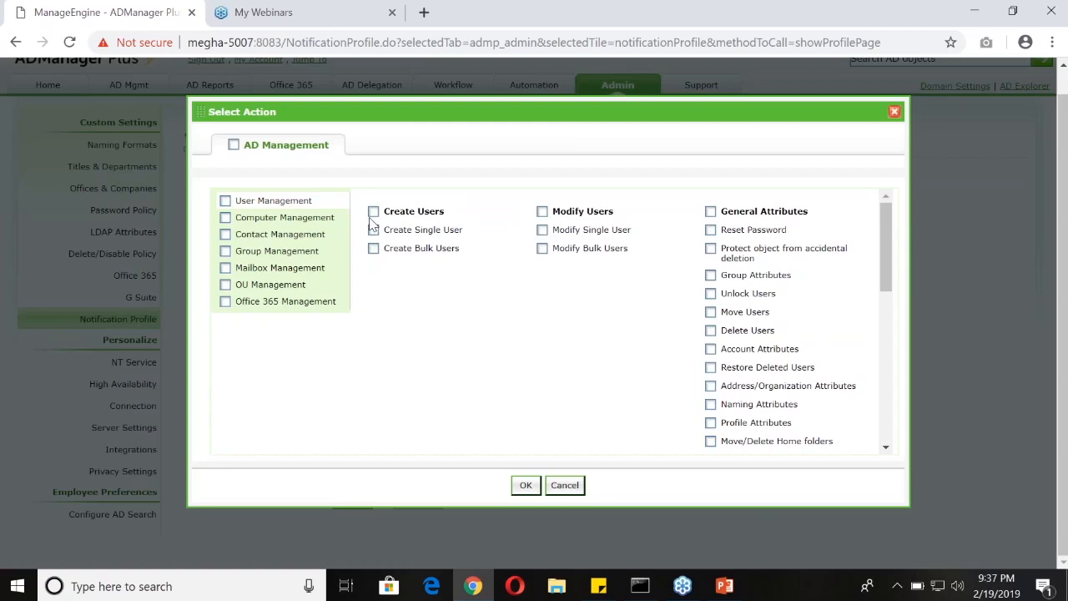
{"action": "left_click", "coordinate": [373, 212]}
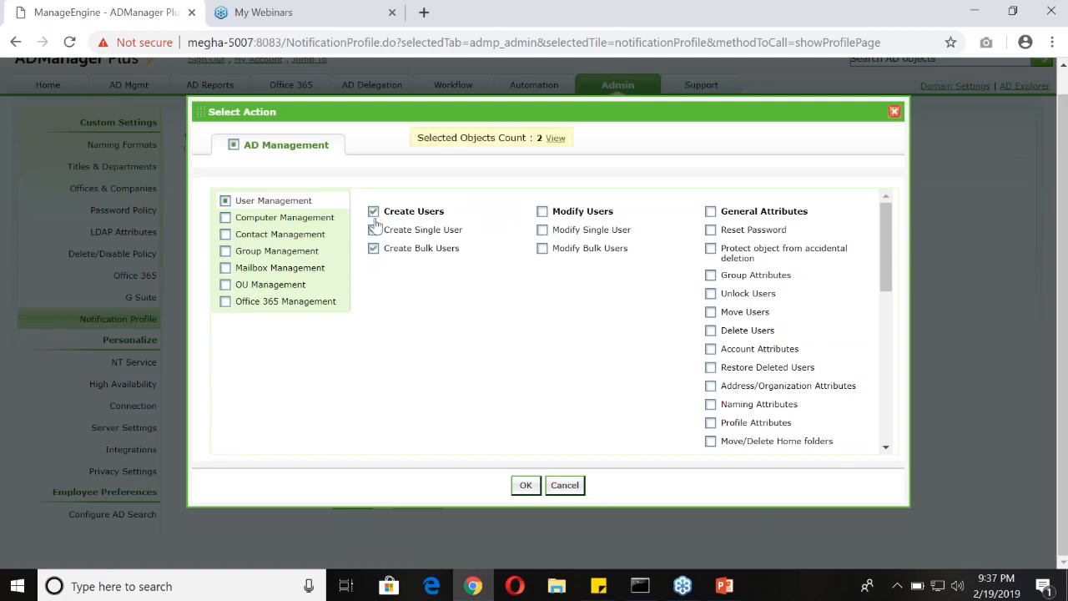
{"action": "left_click", "coordinate": [523, 484]}
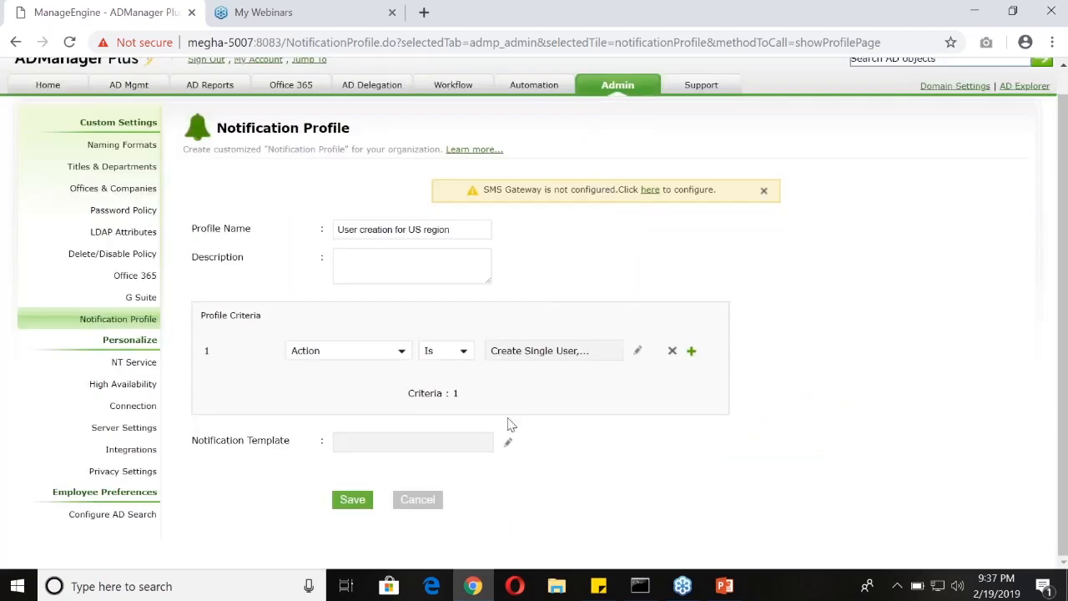
Add a second criterion joined with AND that sets Domain Name Is wsm16.com
{"action": "left_click", "coordinate": [692, 354]}
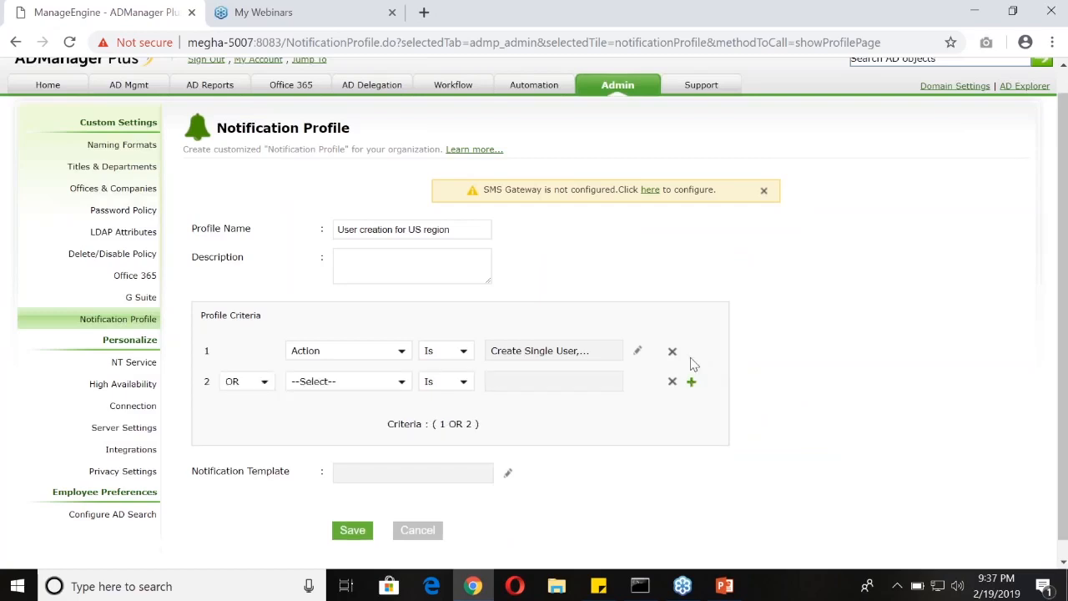
{"action": "left_click", "coordinate": [258, 391]}
{"action": "left_click", "coordinate": [257, 414]}
{"action": "left_click", "coordinate": [321, 384]}
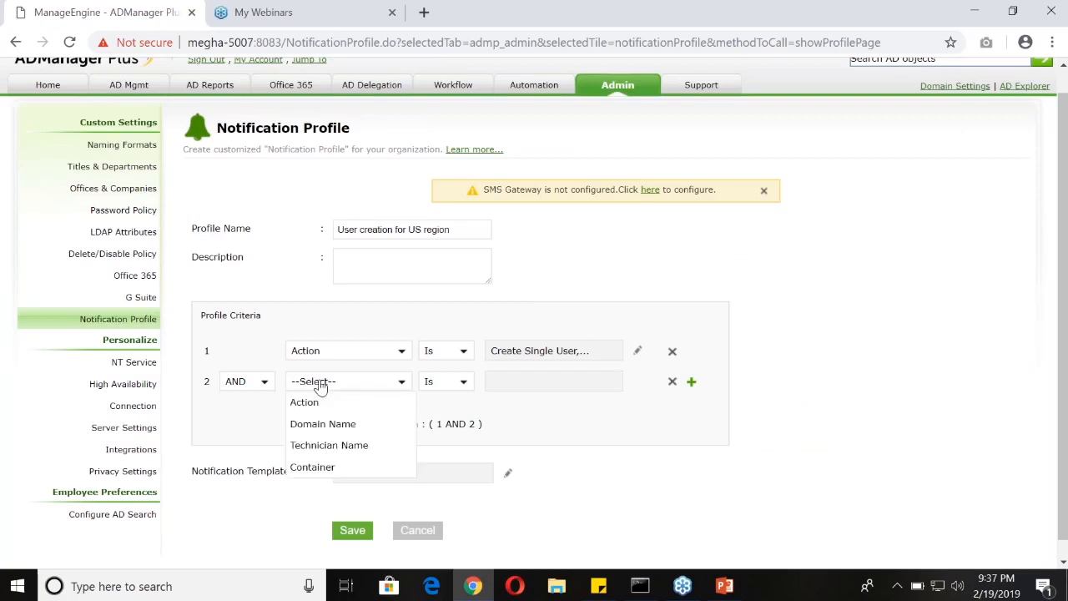
{"action": "left_click", "coordinate": [338, 425]}
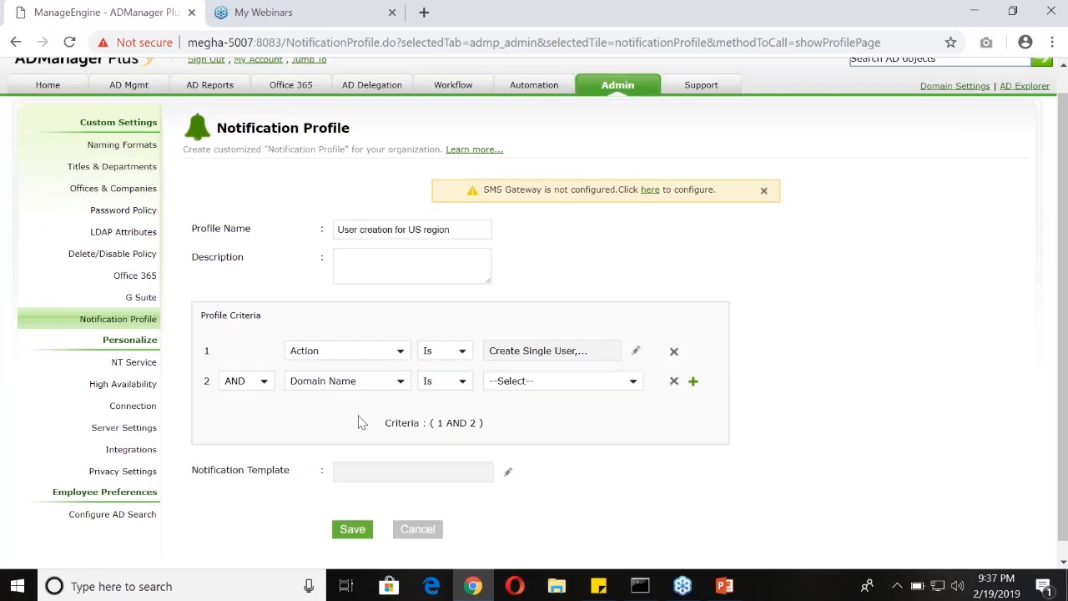
{"action": "left_click", "coordinate": [634, 383]}
{"action": "left_click", "coordinate": [497, 408]}
{"action": "left_click", "coordinate": [529, 440]}
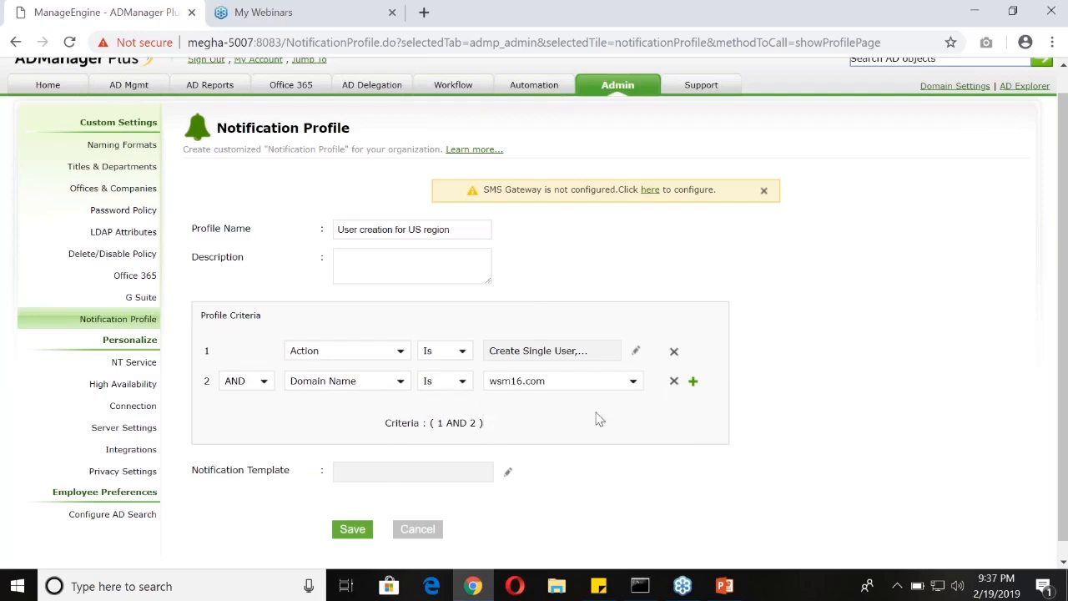
Add a third profile criterion joined with AND and base it on Container
{"action": "left_click", "coordinate": [692, 382]}
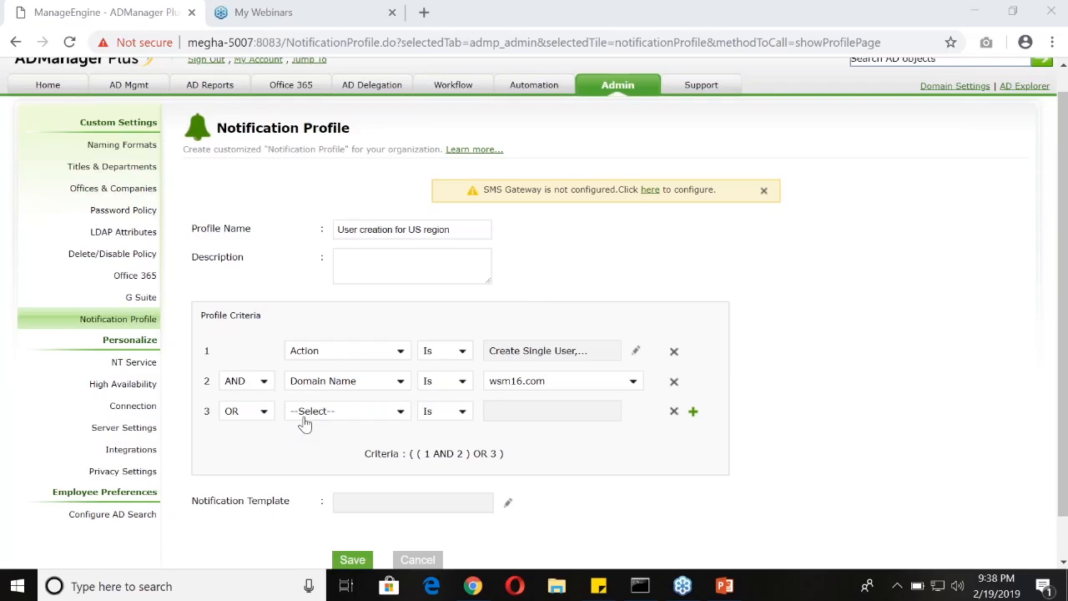
{"action": "left_click", "coordinate": [262, 411]}
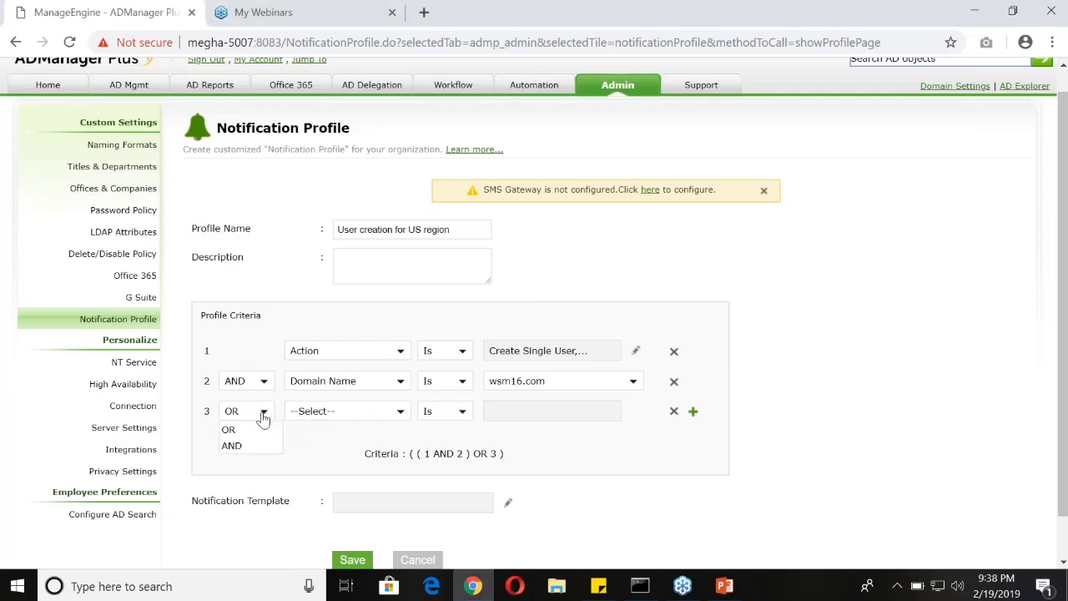
{"action": "left_click", "coordinate": [256, 445]}
{"action": "left_click", "coordinate": [327, 419]}
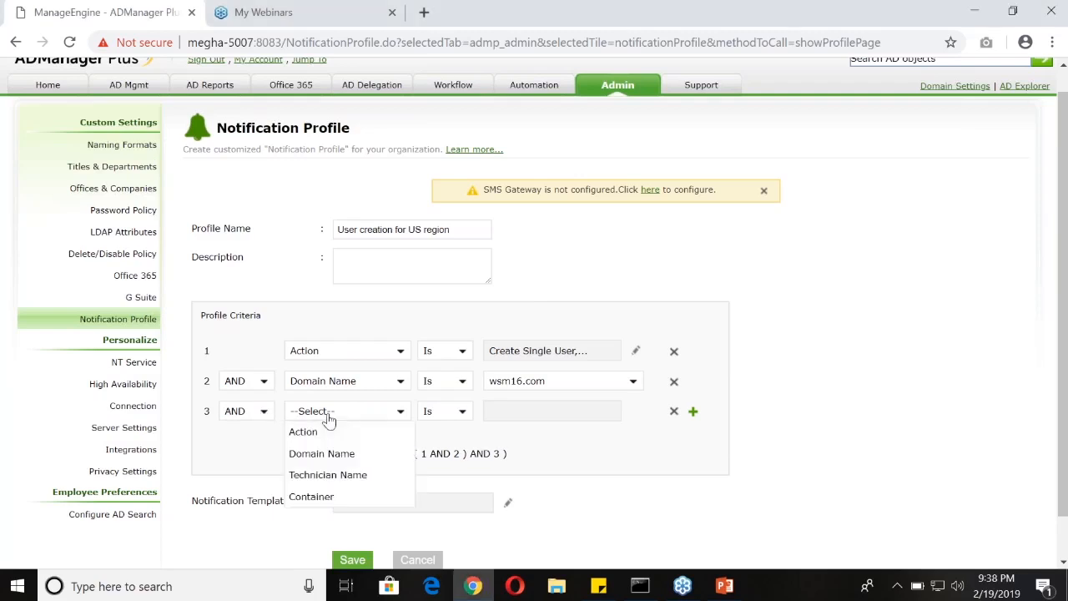
{"action": "left_click", "coordinate": [334, 498]}
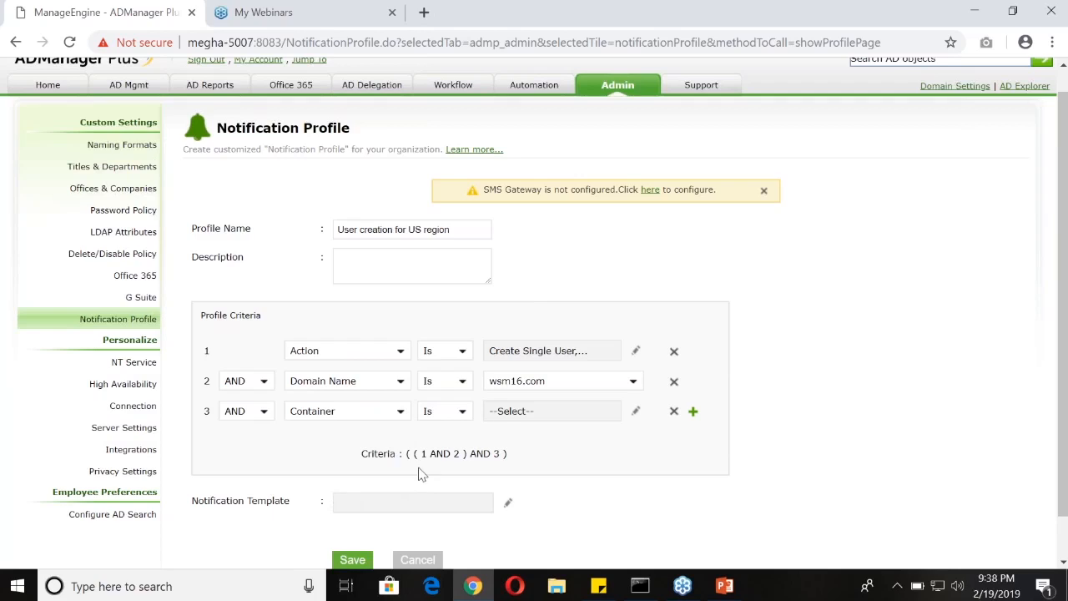
Browse the wsm16.com container tree for the third criterion and close it without selecting any container
{"action": "left_click", "coordinate": [636, 412]}
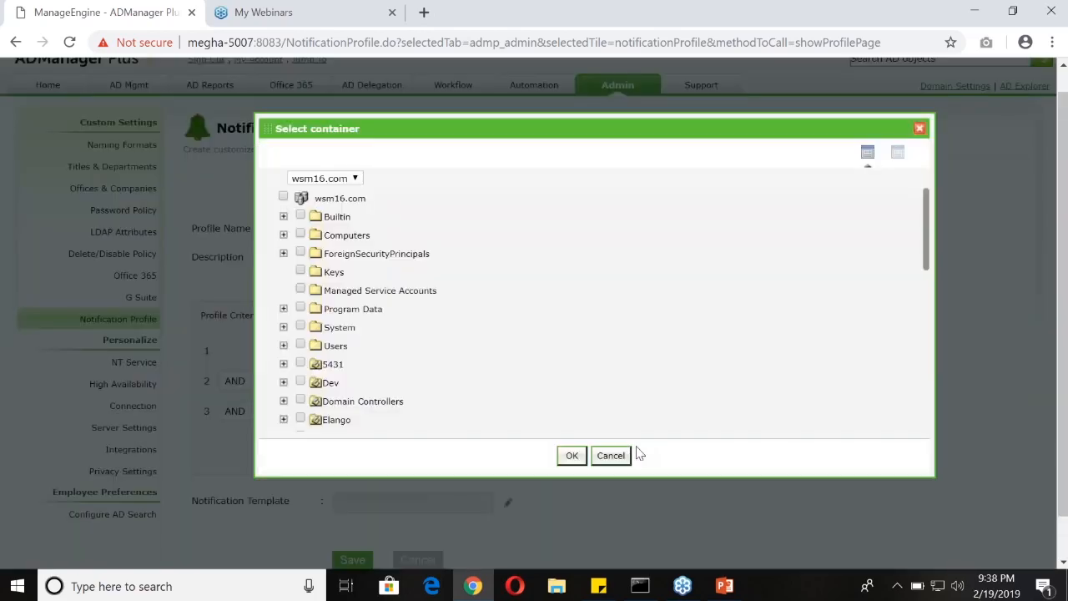
{"action": "scroll", "coordinate": [434, 383], "scroll_direction": "down", "scroll_amount": 2}
{"action": "scroll", "coordinate": [430, 385], "scroll_direction": "down", "scroll_amount": 2}
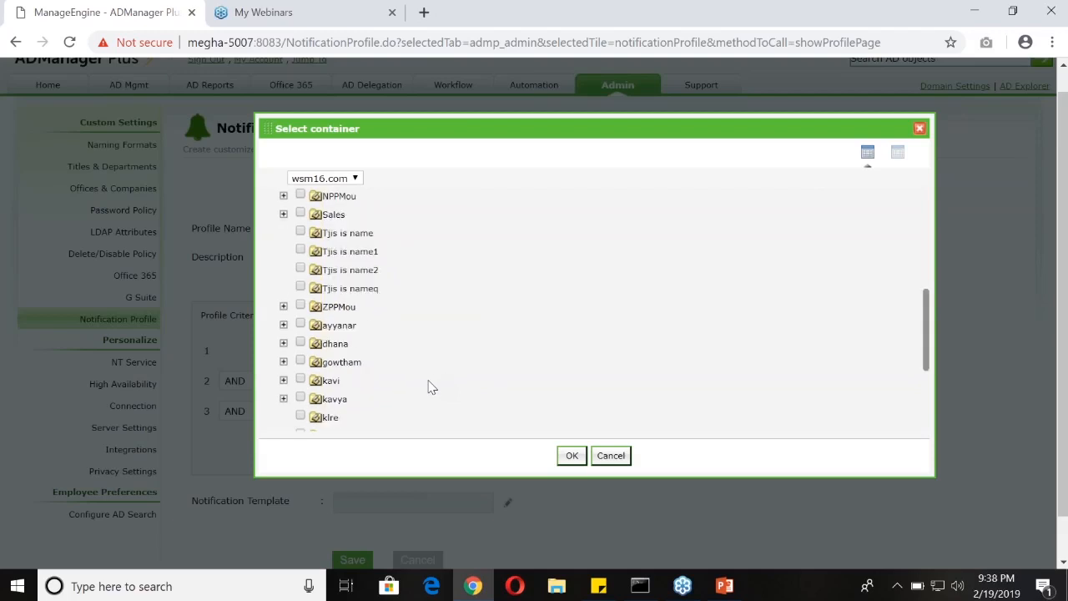
{"action": "scroll", "coordinate": [383, 334], "scroll_direction": "down", "scroll_amount": 3}
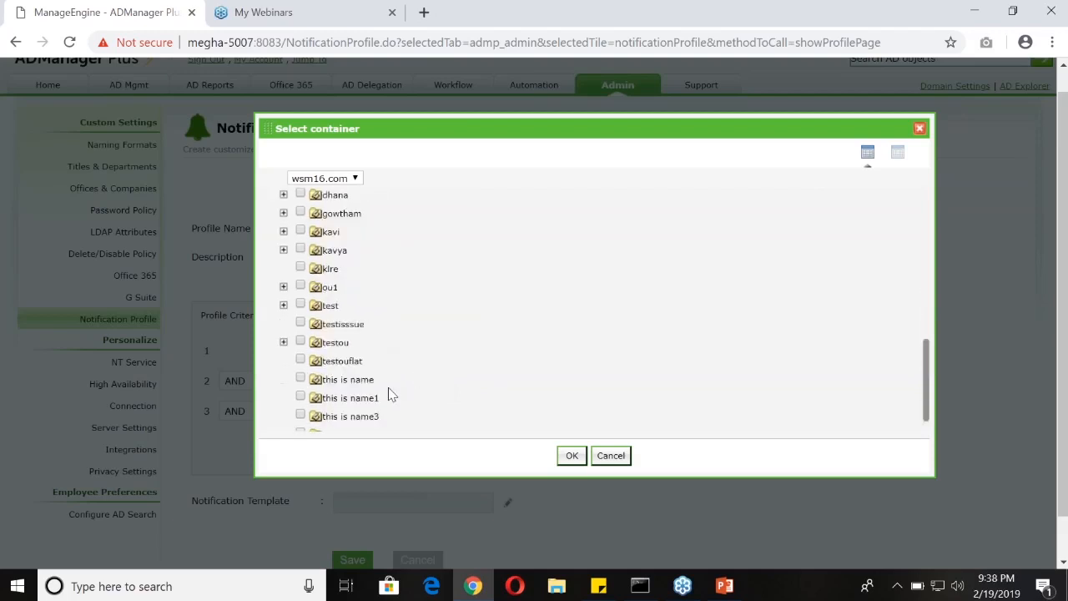
{"action": "scroll", "coordinate": [342, 358], "scroll_direction": "up", "scroll_amount": 10}
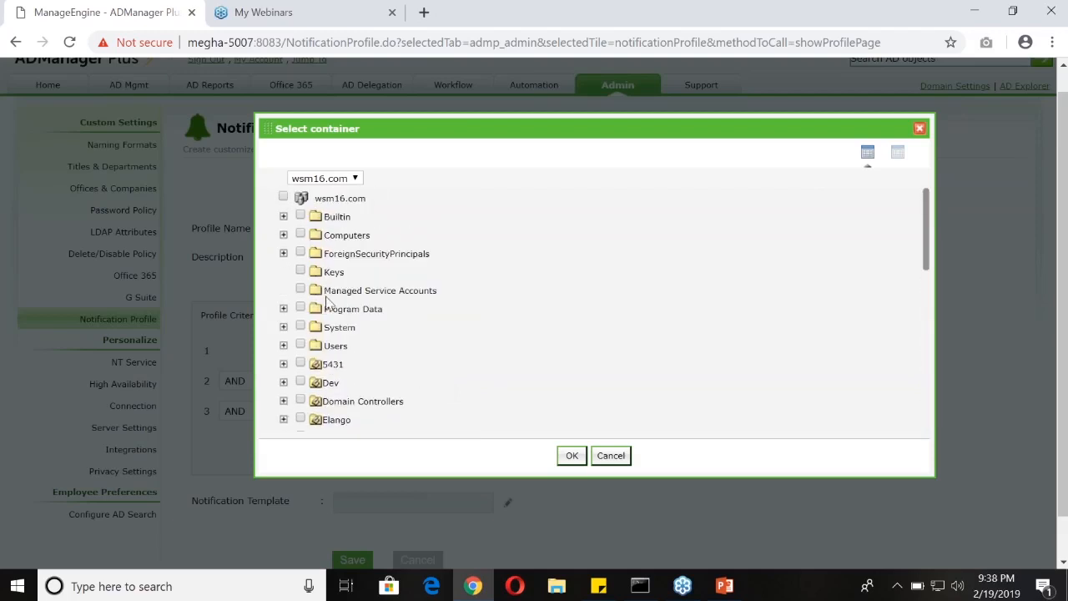
{"action": "left_click", "coordinate": [572, 456]}
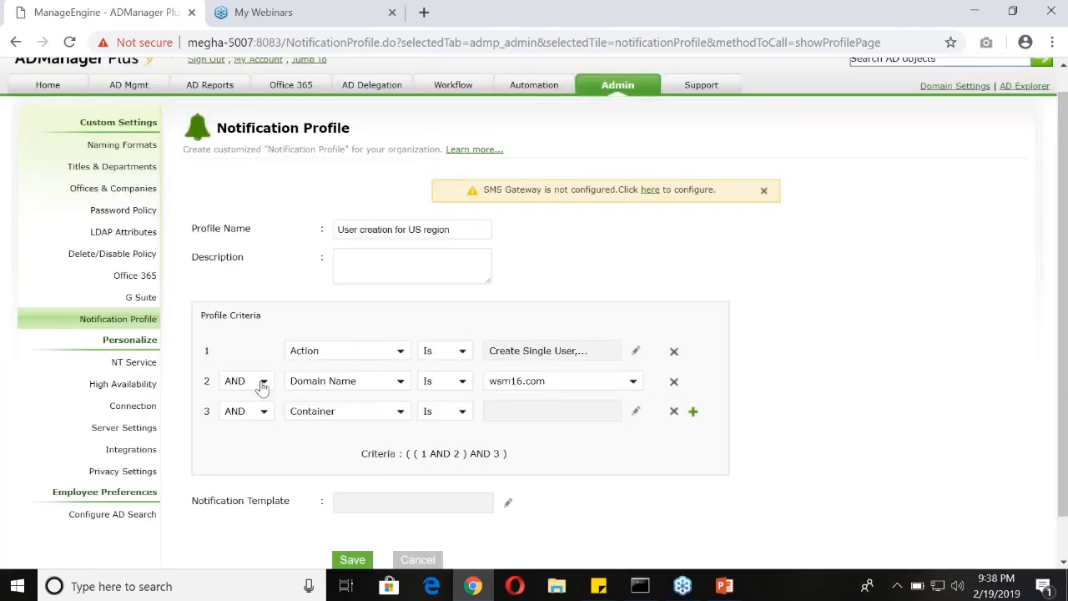
Select the Users container in wsm16.com as the third criterion's value
{"action": "scroll", "coordinate": [259, 489], "scroll_direction": "down", "scroll_amount": 1}
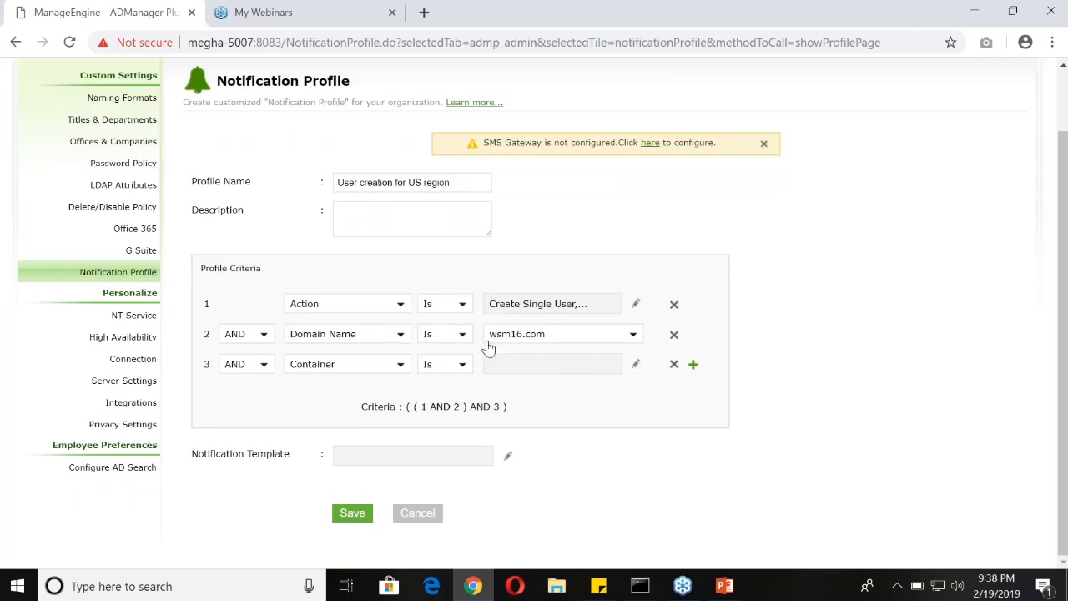
{"action": "left_click", "coordinate": [635, 367]}
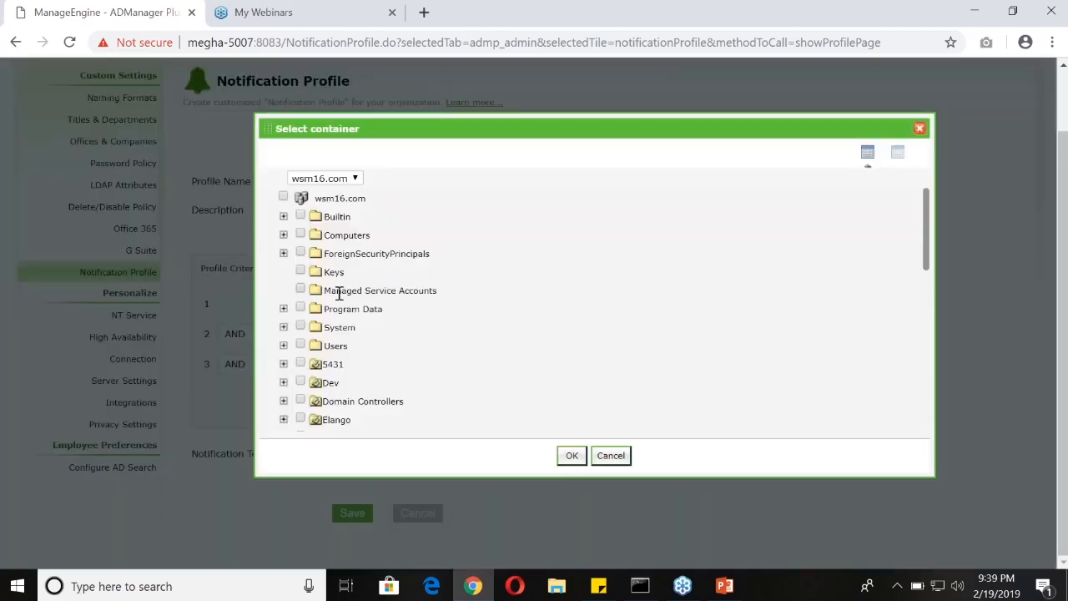
{"action": "left_click", "coordinate": [300, 345]}
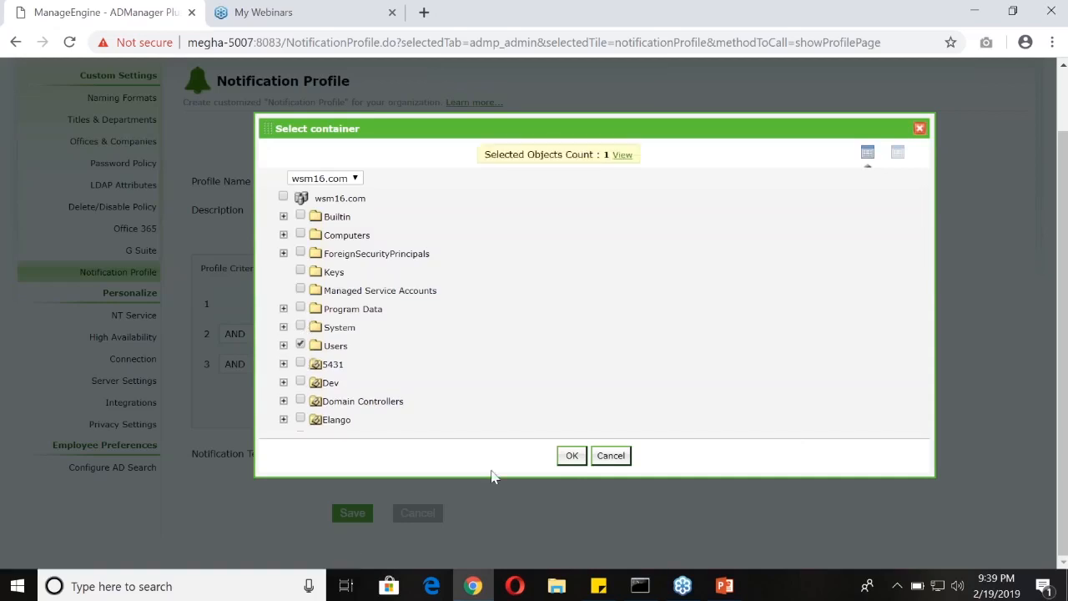
{"action": "left_click", "coordinate": [570, 455]}
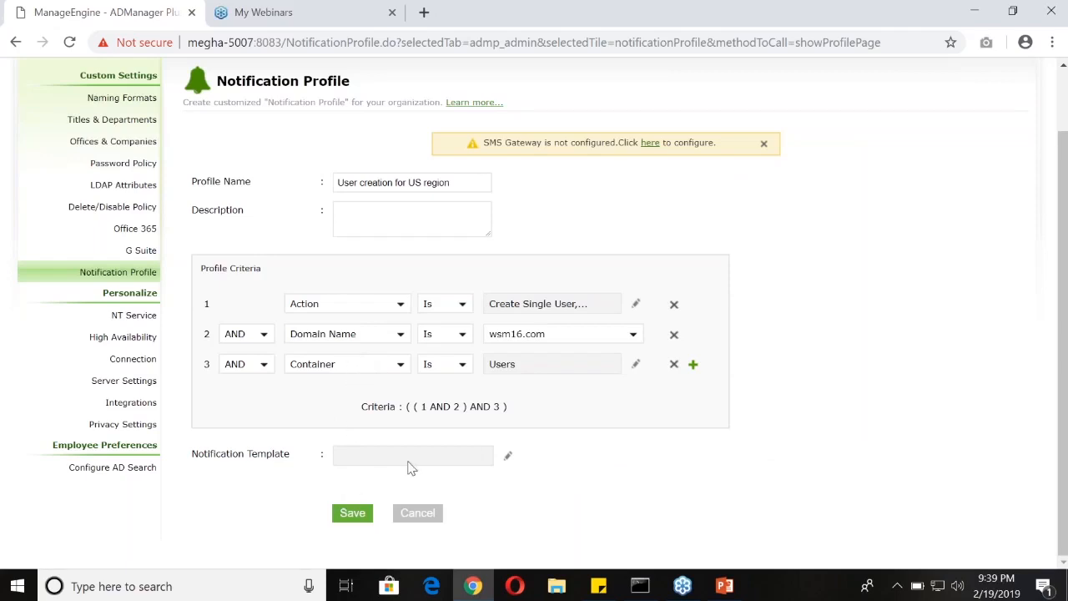
Open the notification template selection and start editing the User Creation Admin notification email template
{"action": "left_click_drag", "start_coordinate": [194, 454], "coordinate": [292, 461]}
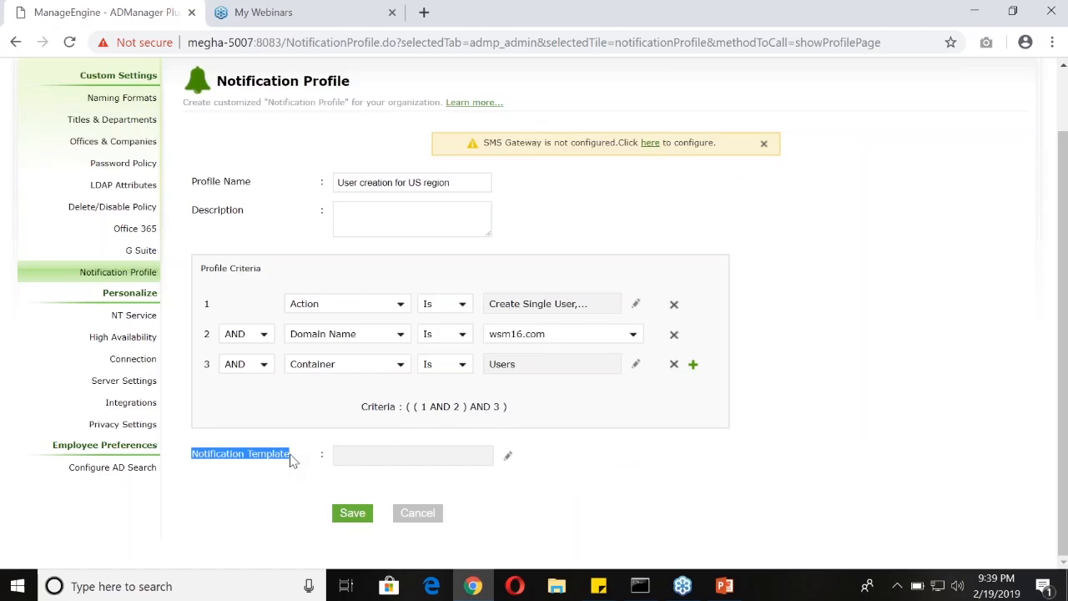
{"action": "left_click", "coordinate": [510, 459]}
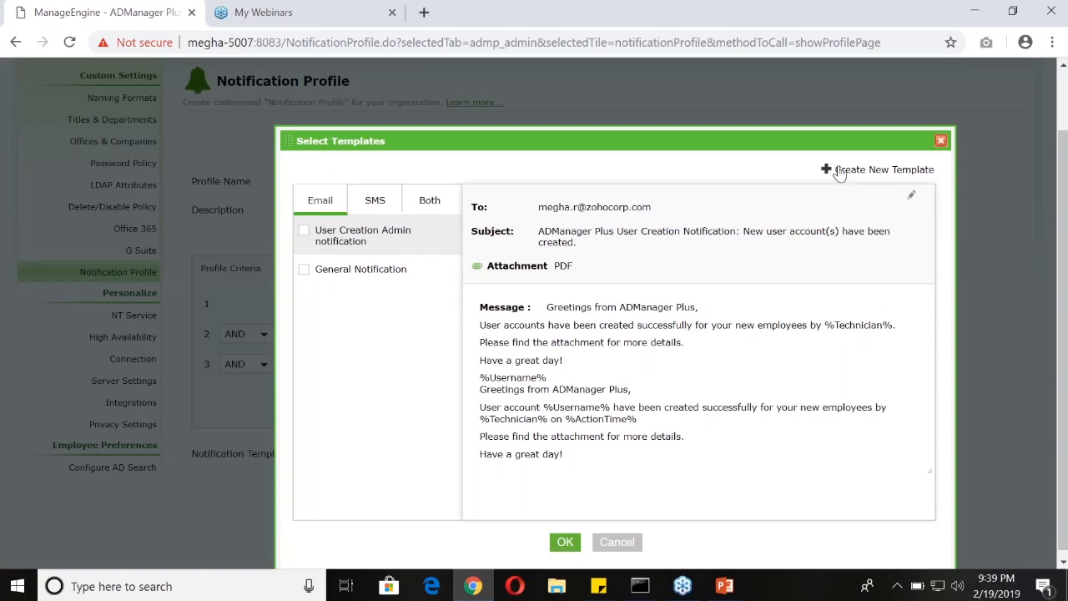
{"action": "mouse_move", "coordinate": [942, 177]}
{"action": "left_mouse_down"}
{"action": "mouse_move", "coordinate": [869, 172]}
{"action": "mouse_move", "coordinate": [937, 172]}
{"action": "left_mouse_up"}
{"action": "left_click", "coordinate": [912, 201]}
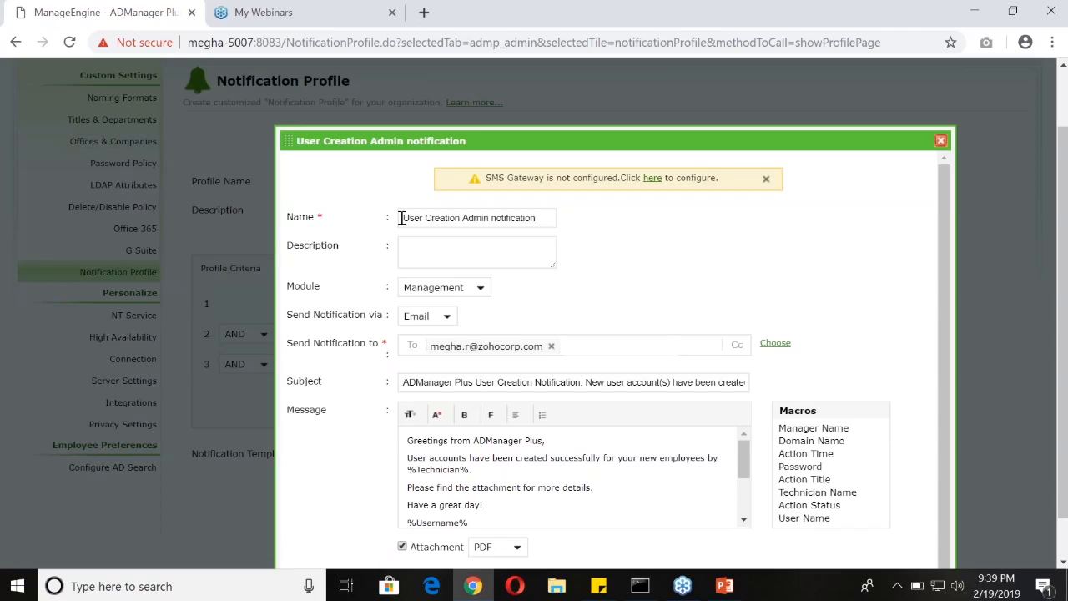
Set the template's module to Management and its notification channel to Email
{"action": "left_click", "coordinate": [434, 289]}
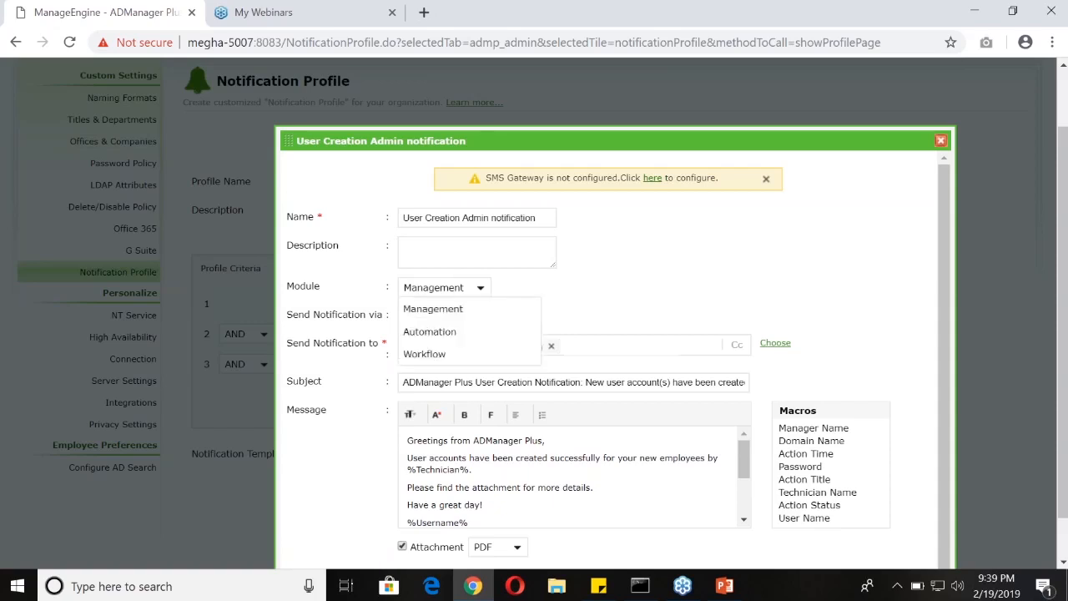
{"action": "left_click", "coordinate": [434, 310]}
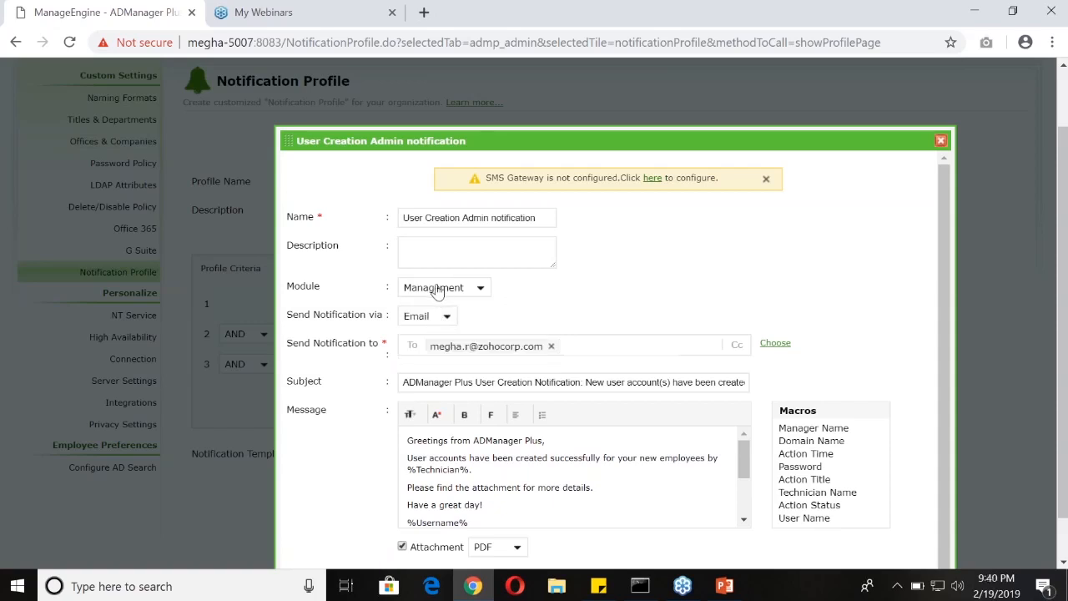
{"action": "left_click", "coordinate": [439, 320]}
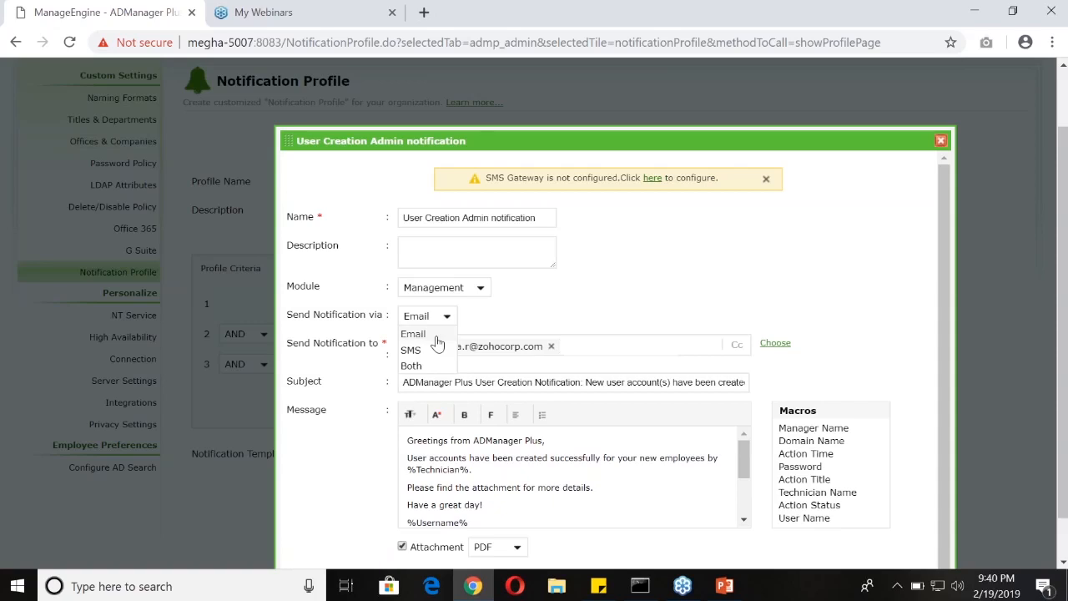
{"action": "left_click", "coordinate": [436, 336]}
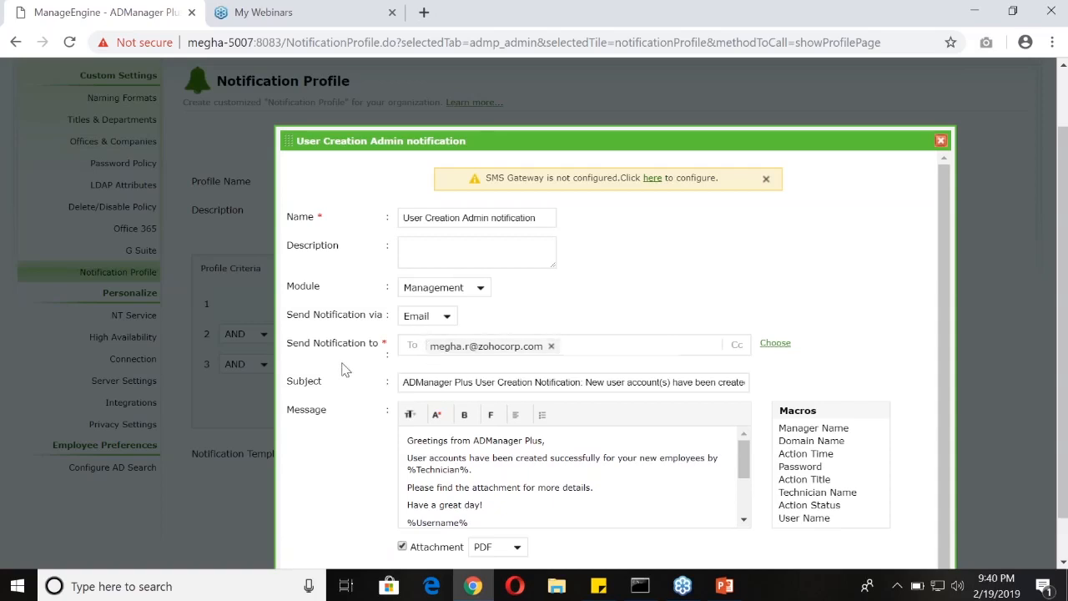
Review the template's Send Notification to and Subject fields
{"action": "scroll", "coordinate": [343, 370], "scroll_direction": "down", "scroll_amount": 1}
{"action": "left_click_drag", "start_coordinate": [288, 340], "coordinate": [396, 341]}
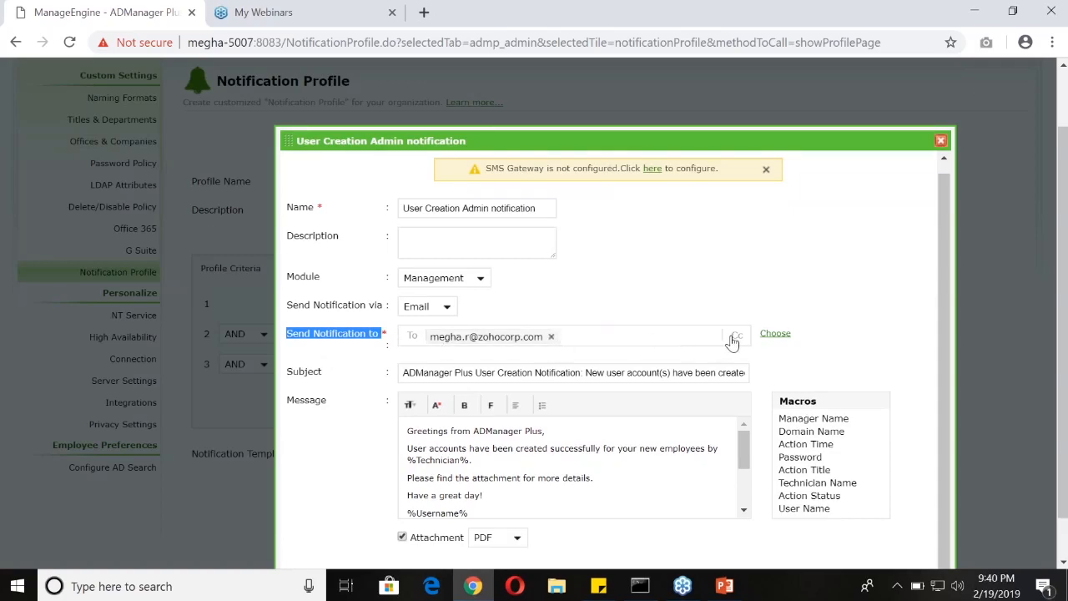
{"action": "scroll", "coordinate": [534, 351], "scroll_direction": "down", "scroll_amount": 1}
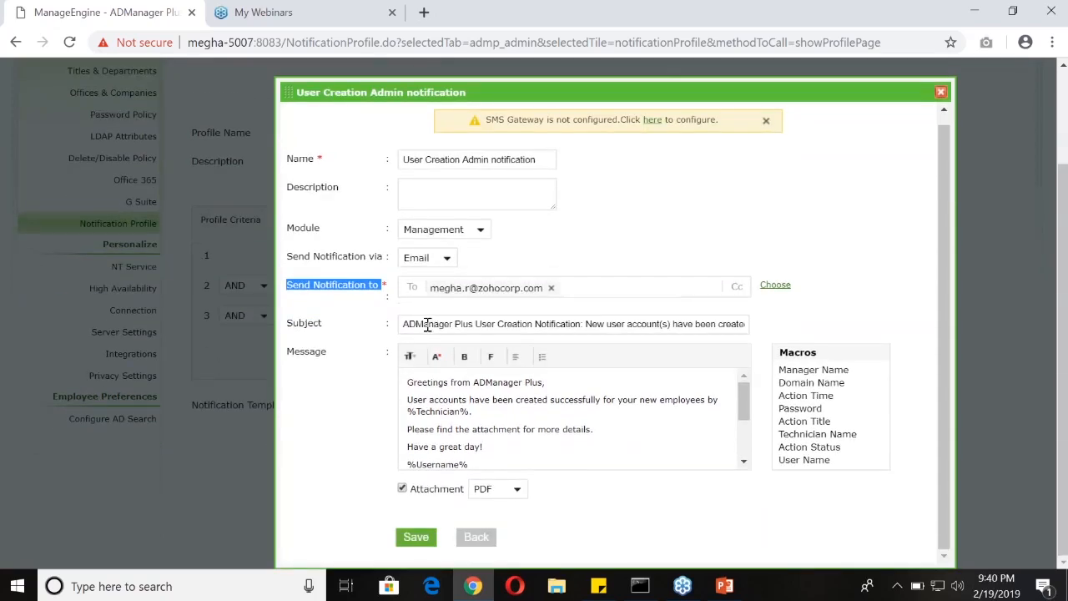
{"action": "left_click_drag", "start_coordinate": [405, 323], "coordinate": [706, 324]}
{"action": "left_click", "coordinate": [706, 323]}
Try the Domain Name and User Name macros at the end of the template message and delete them
{"action": "left_click", "coordinate": [491, 419]}
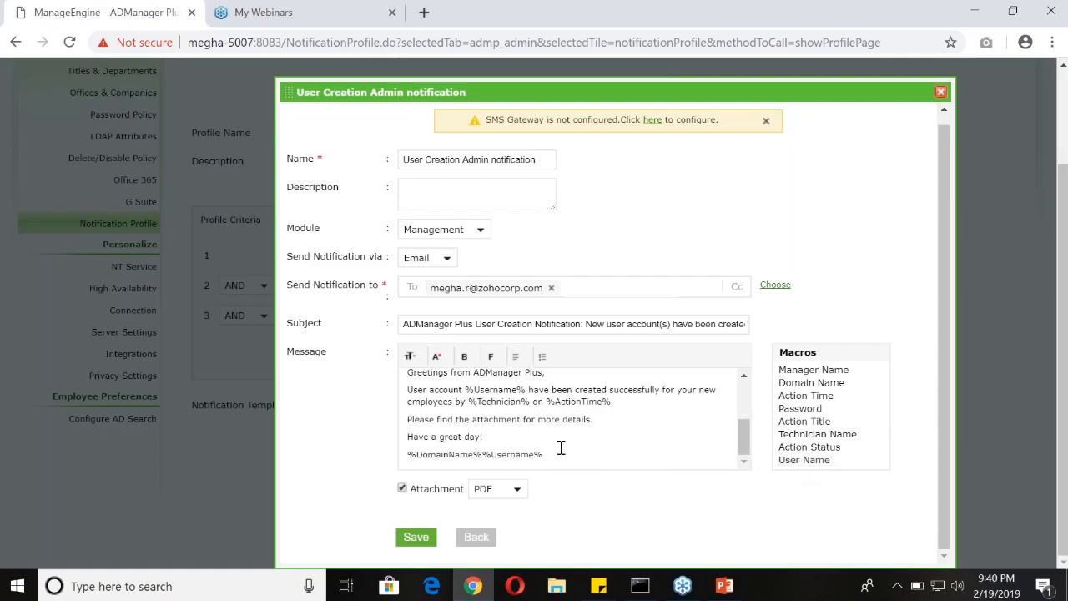
{"action": "left_click_drag", "start_coordinate": [544, 454], "coordinate": [482, 455]}
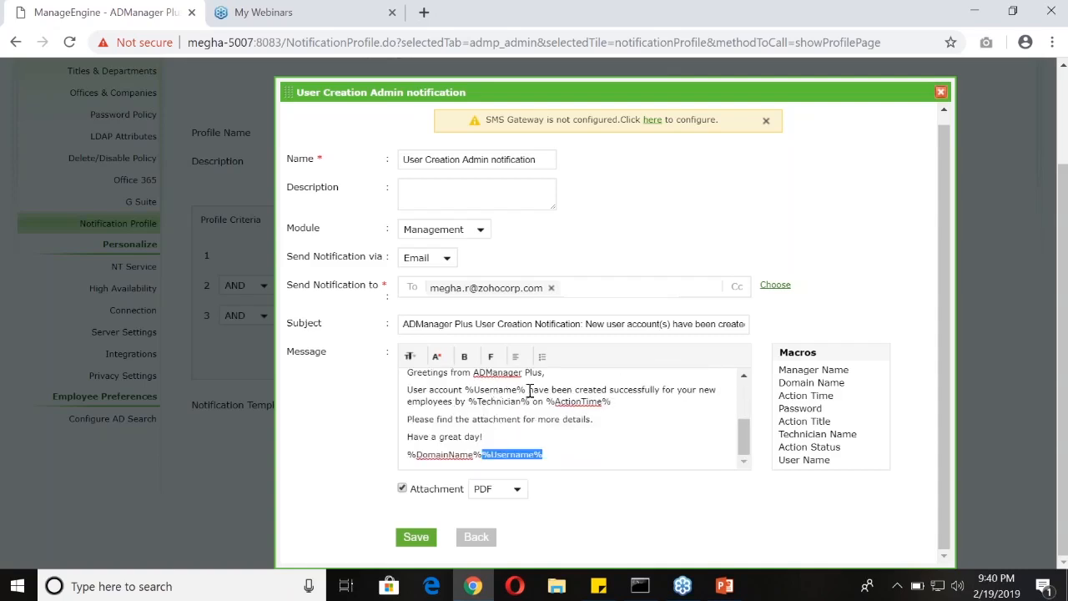
{"action": "left_click", "coordinate": [672, 397]}
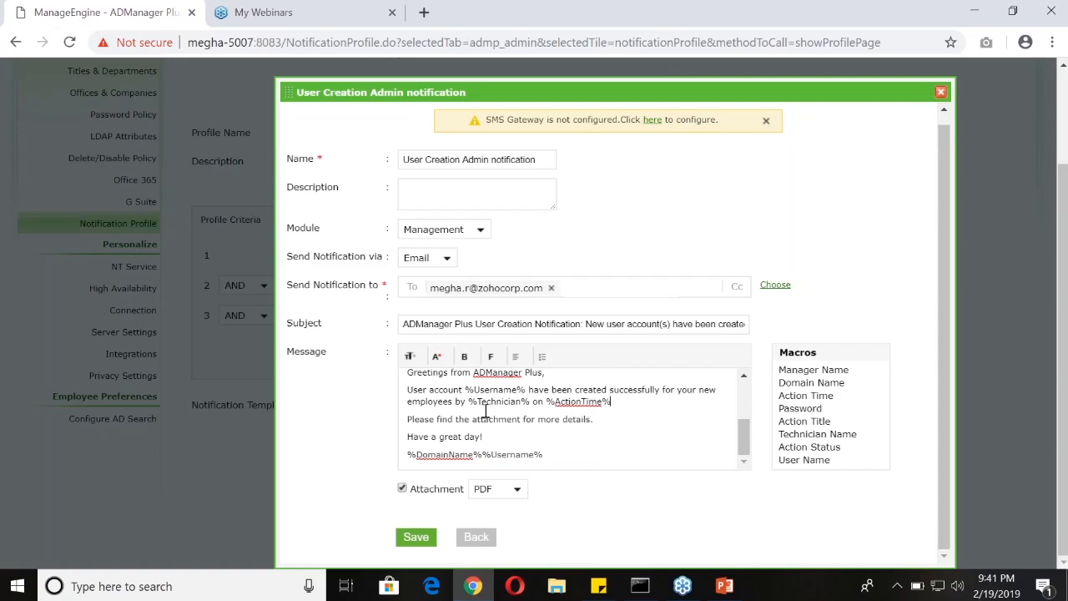
{"action": "left_click_drag", "start_coordinate": [468, 401], "coordinate": [614, 401]}
{"action": "left_click", "coordinate": [614, 410]}
{"action": "left_click_drag", "start_coordinate": [554, 454], "coordinate": [408, 456]}
{"action": "key", "text": "BackSpace"}
Keep PDF as the attachment format and save the User Creation Admin notification template
{"action": "left_click", "coordinate": [490, 488]}
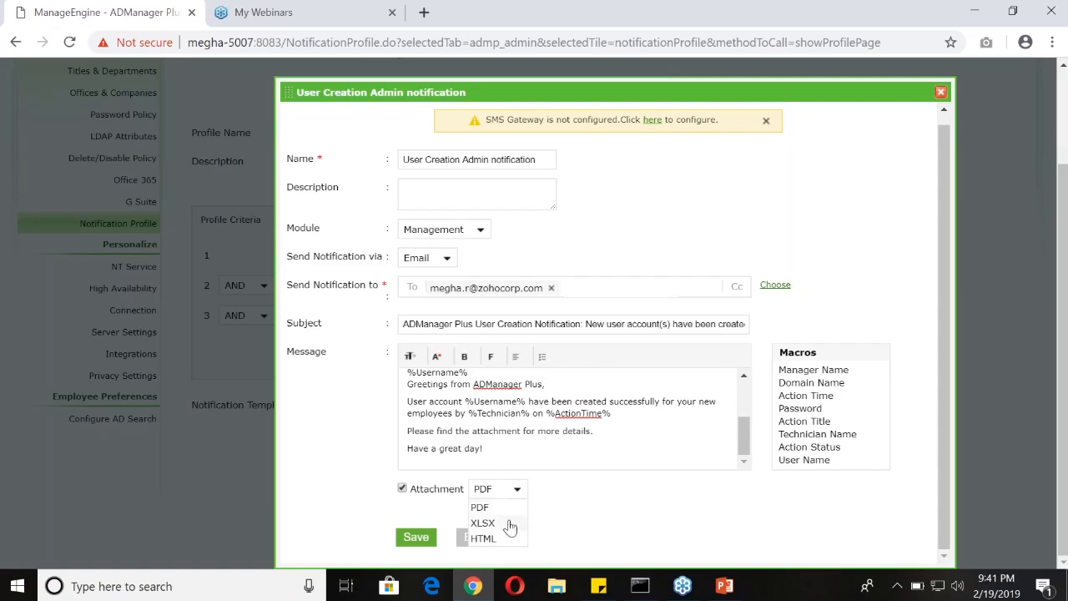
{"action": "left_click", "coordinate": [557, 529]}
{"action": "left_click", "coordinate": [416, 537]}
Examine the SMS template and the combined email and SMS template, including its credential macros, and close the template selection
{"action": "left_click", "coordinate": [369, 205]}
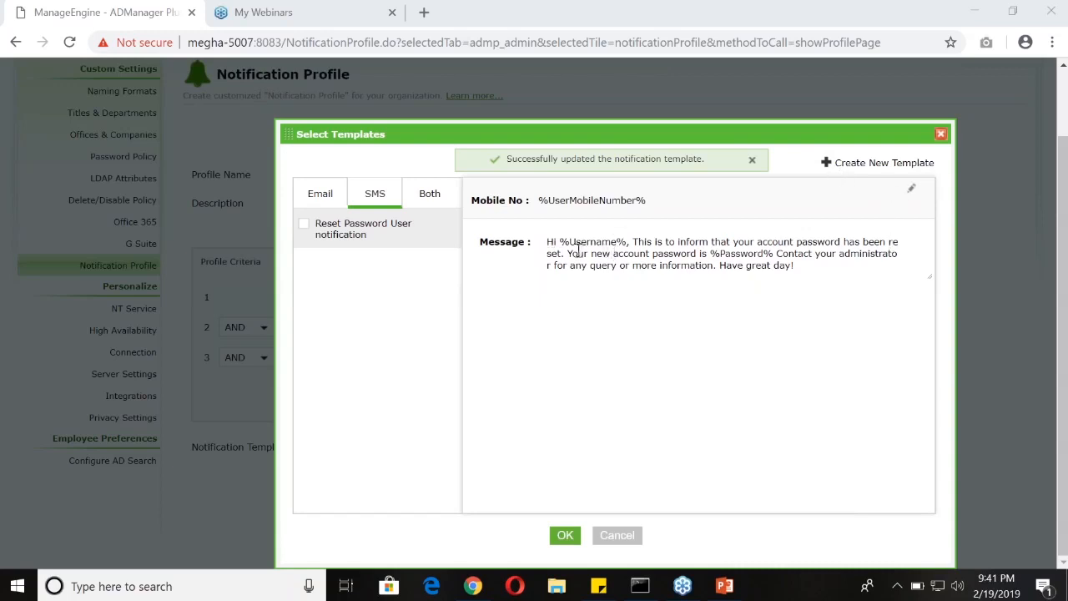
{"action": "left_click", "coordinate": [431, 198]}
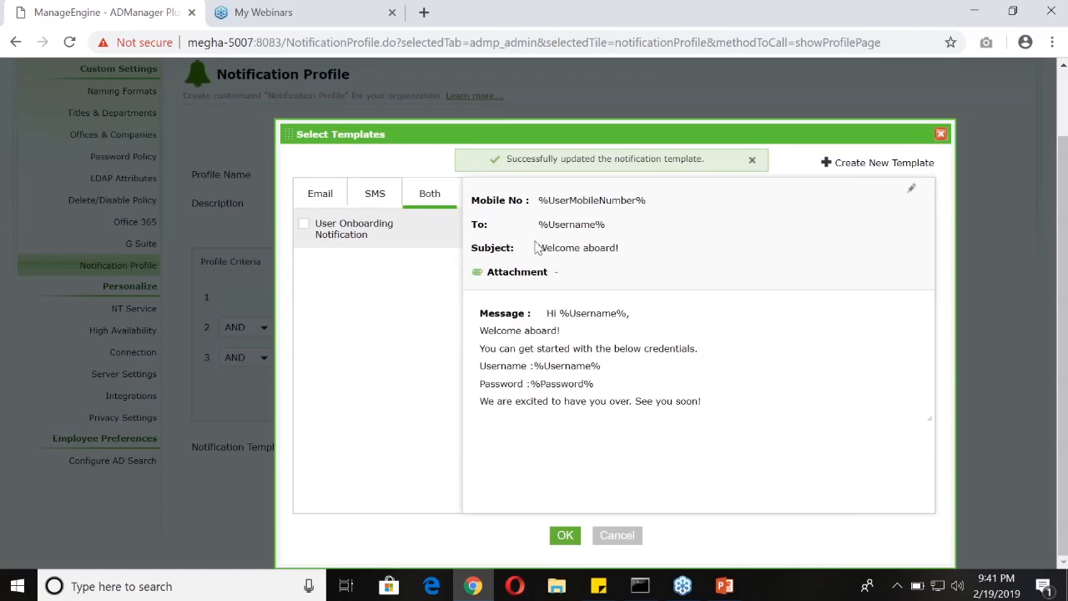
{"action": "double_click", "coordinate": [551, 365]}
{"action": "double_click", "coordinate": [561, 385]}
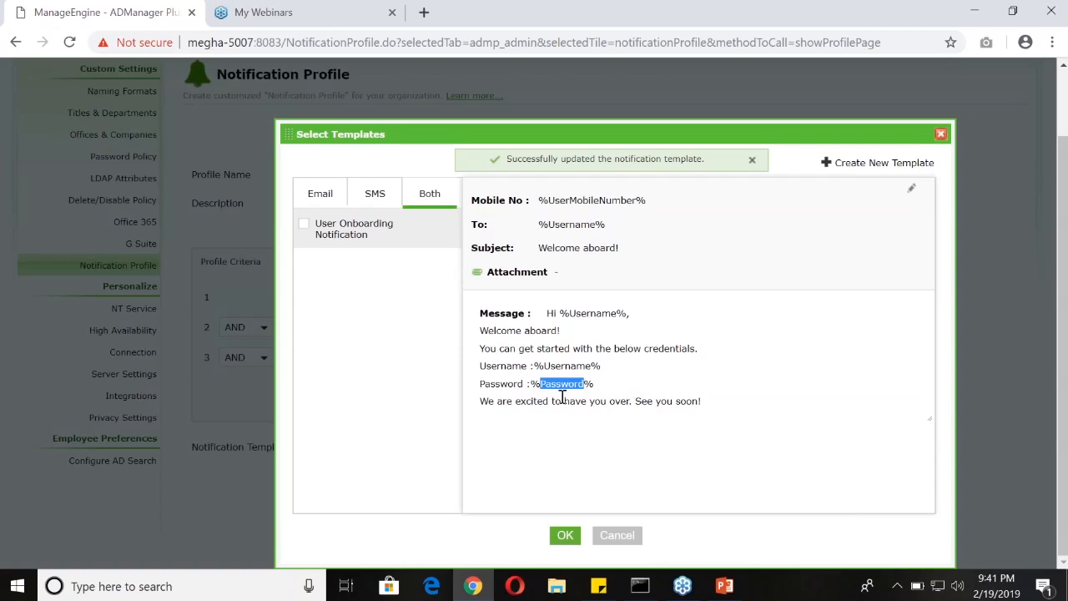
{"action": "left_click", "coordinate": [940, 133]}
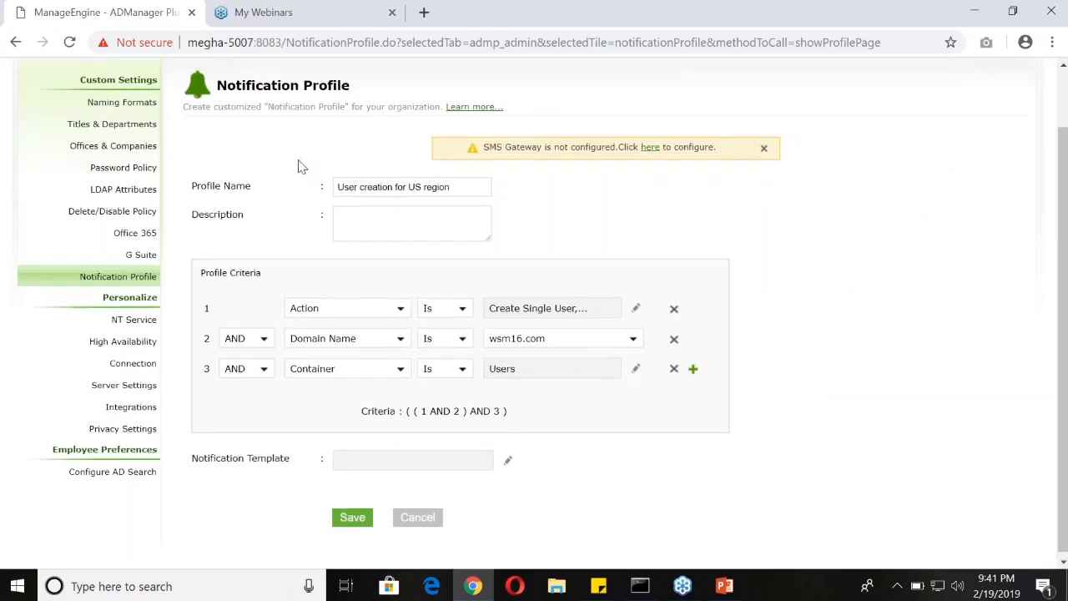
Try choosing Modify Single User and Reset Password for the first criterion, browse the Mailbox and Office 365 Management actions, and cancel the selection
{"action": "scroll", "coordinate": [301, 167], "scroll_direction": "up", "scroll_amount": 1}
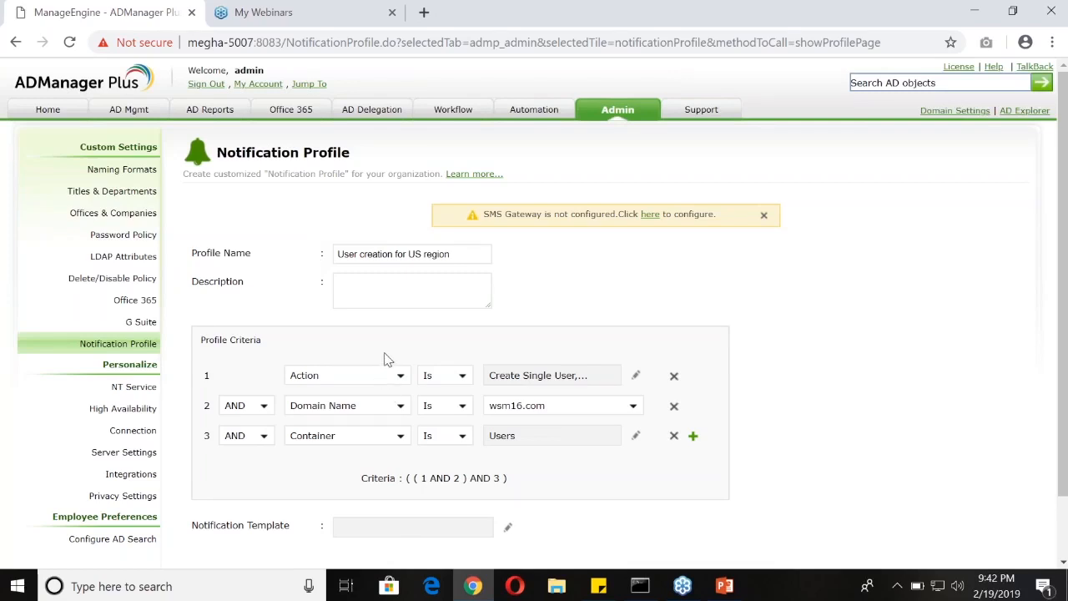
{"action": "left_click", "coordinate": [395, 375]}
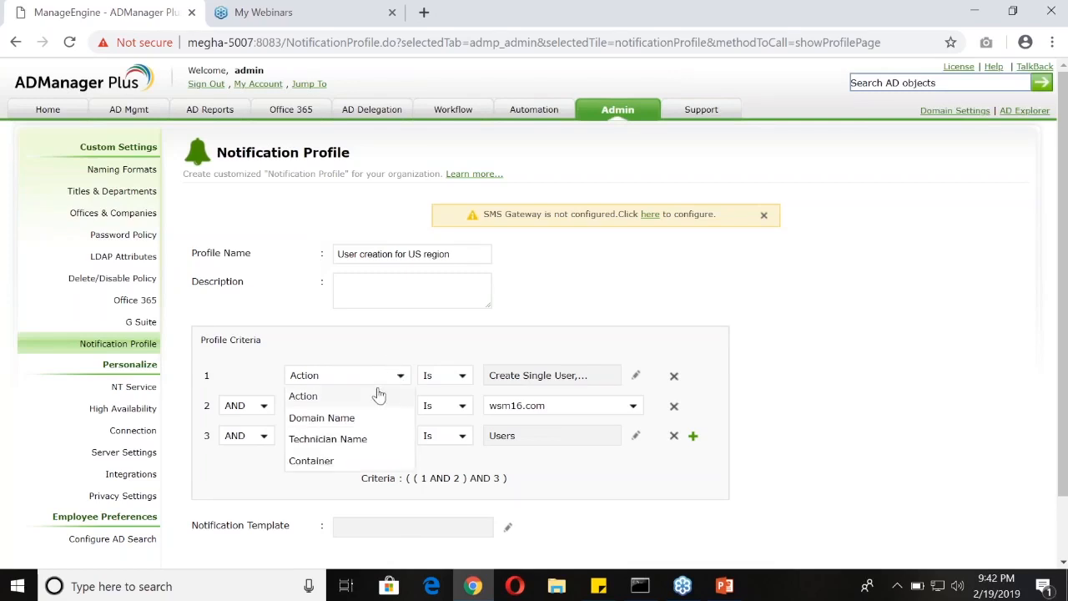
{"action": "left_click", "coordinate": [392, 396]}
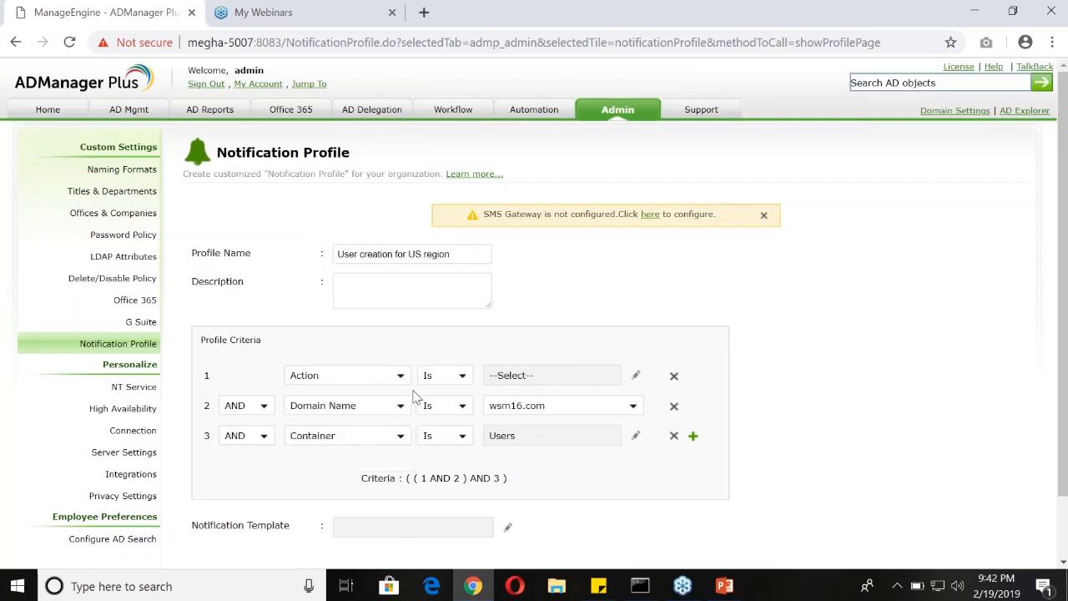
{"action": "left_click", "coordinate": [635, 375]}
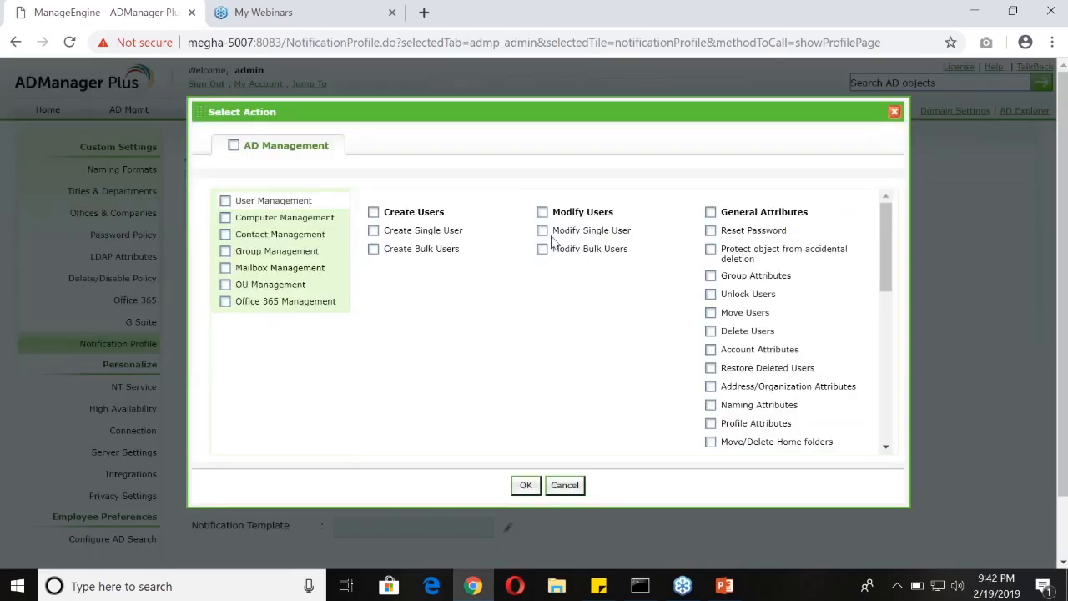
{"action": "left_click", "coordinate": [543, 234]}
{"action": "left_click", "coordinate": [710, 231]}
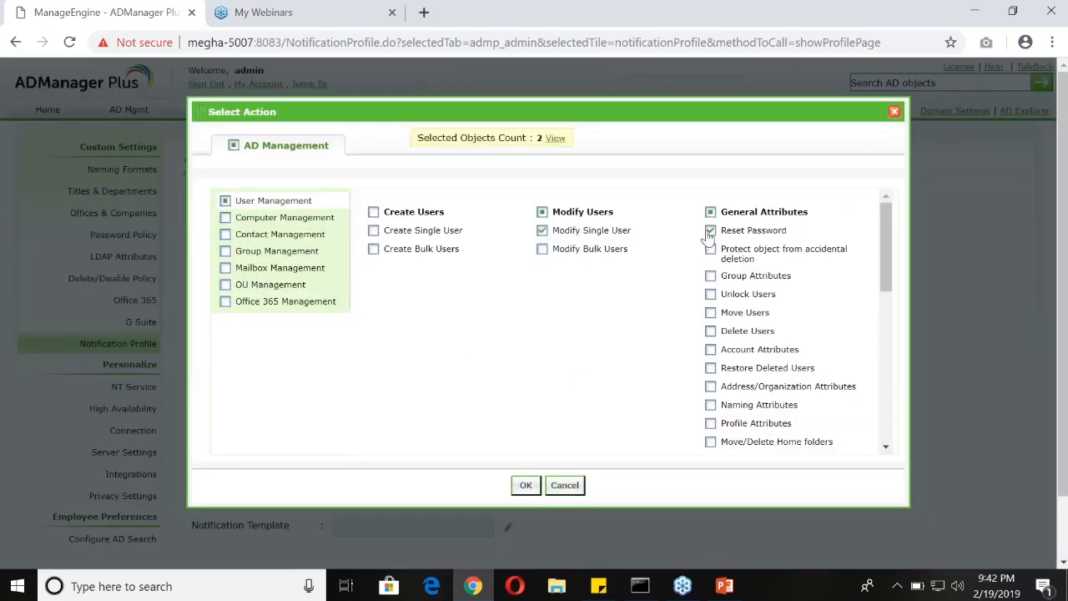
{"action": "scroll", "coordinate": [742, 365], "scroll_direction": "down", "scroll_amount": 1}
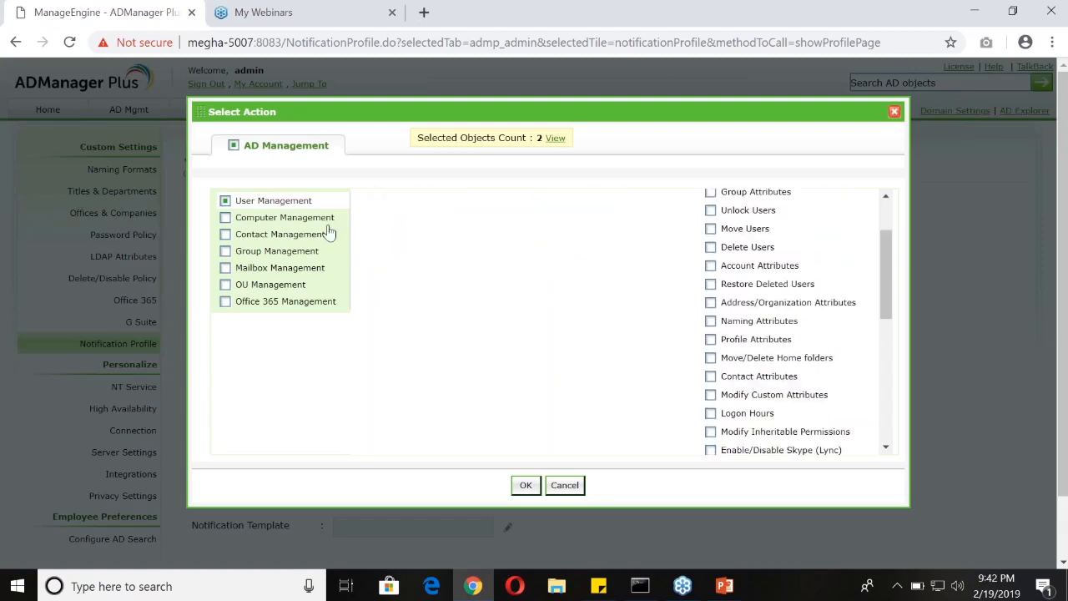
{"action": "left_click", "coordinate": [312, 269]}
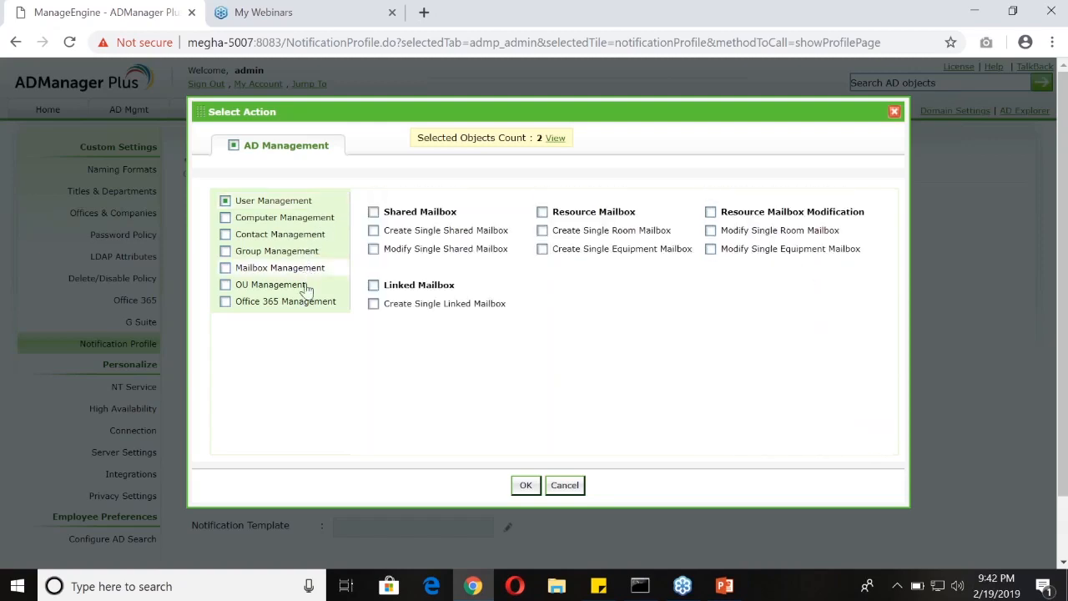
{"action": "left_click", "coordinate": [307, 302]}
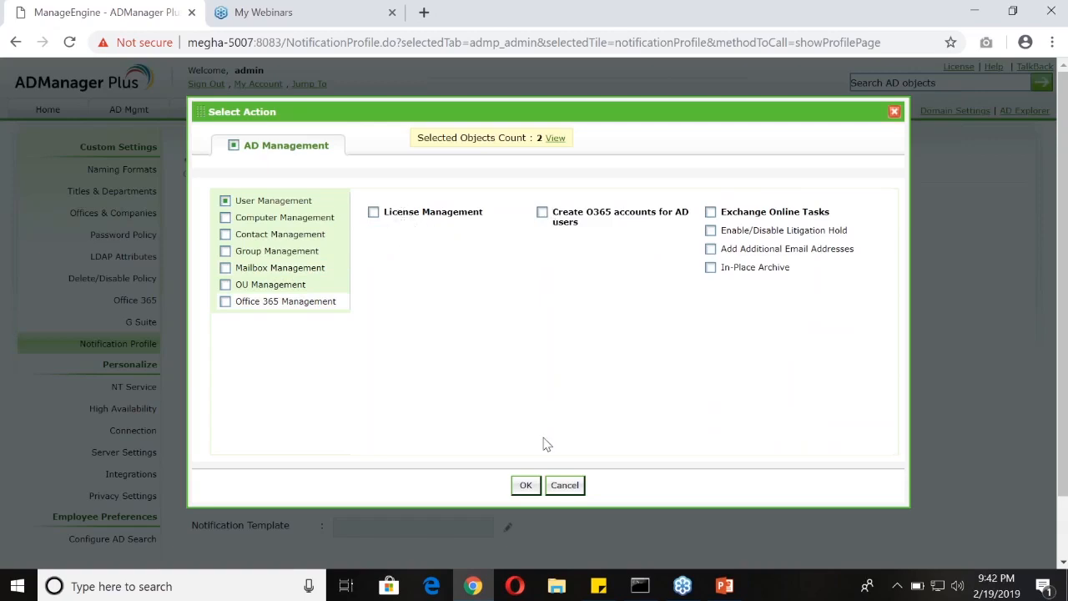
{"action": "left_click", "coordinate": [564, 486]}
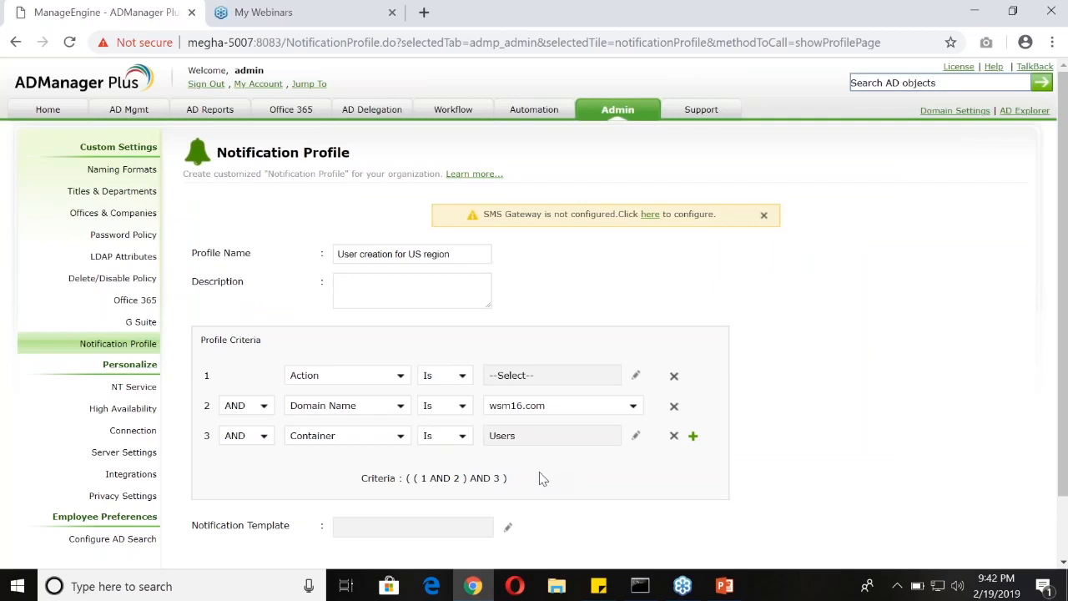
Leave the notification profile and open the Delete/Disable Policy page in the admin custom settings
{"action": "left_click", "coordinate": [50, 112]}
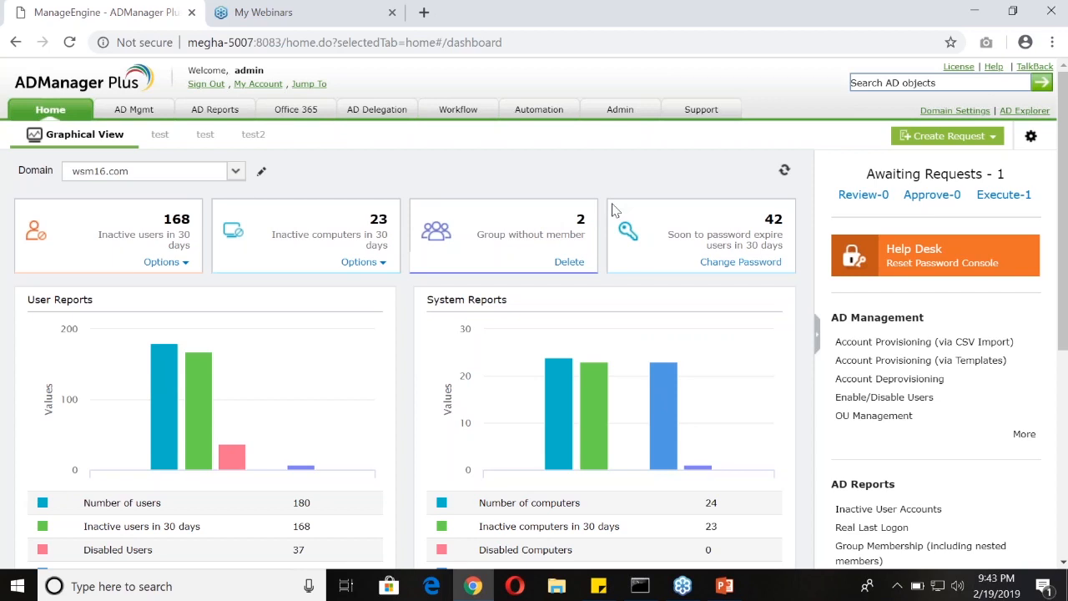
{"action": "left_click", "coordinate": [615, 113]}
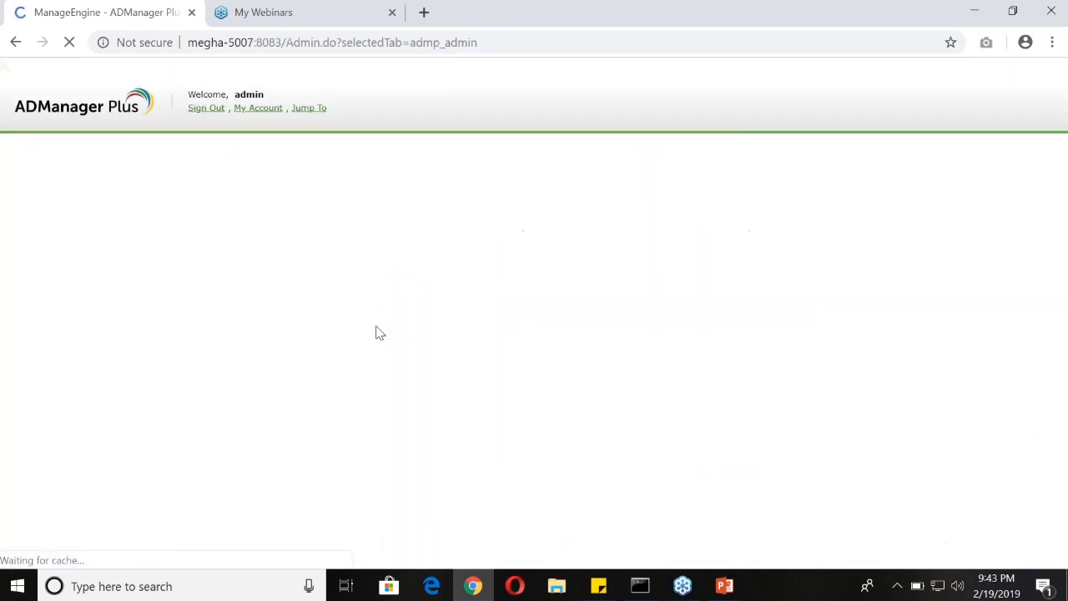
{"action": "left_click_drag", "start_coordinate": [54, 285], "coordinate": [159, 277]}
{"action": "left_click", "coordinate": [138, 280]}
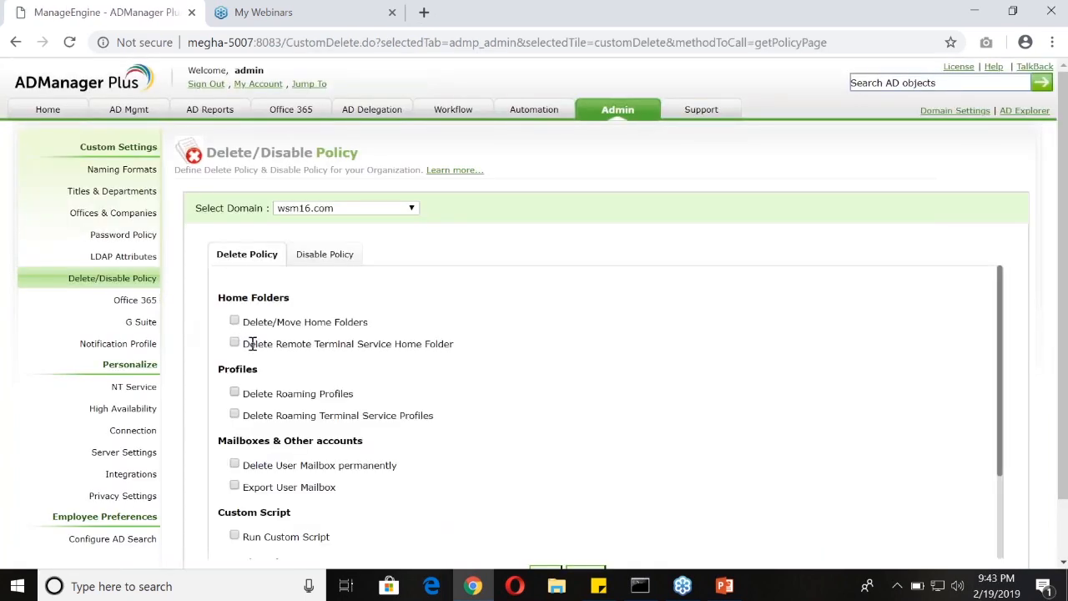
Set the wsm16.com delete policy to delete remote home folders, roaming profiles and the Office 365 account
{"action": "scroll", "coordinate": [288, 343], "scroll_direction": "down", "scroll_amount": 3}
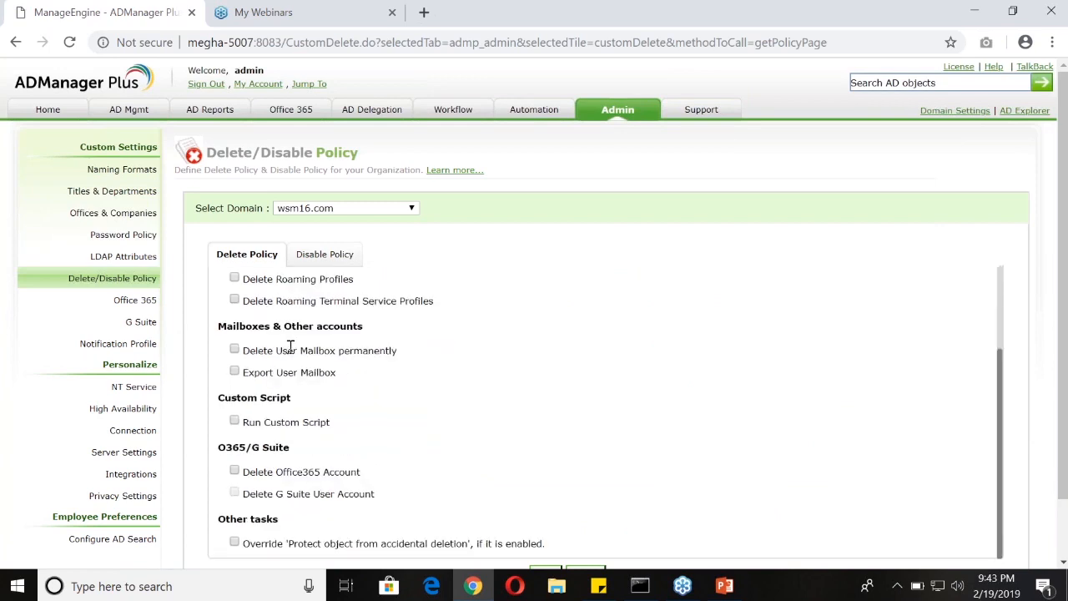
{"action": "scroll", "coordinate": [287, 344], "scroll_direction": "up", "scroll_amount": 3}
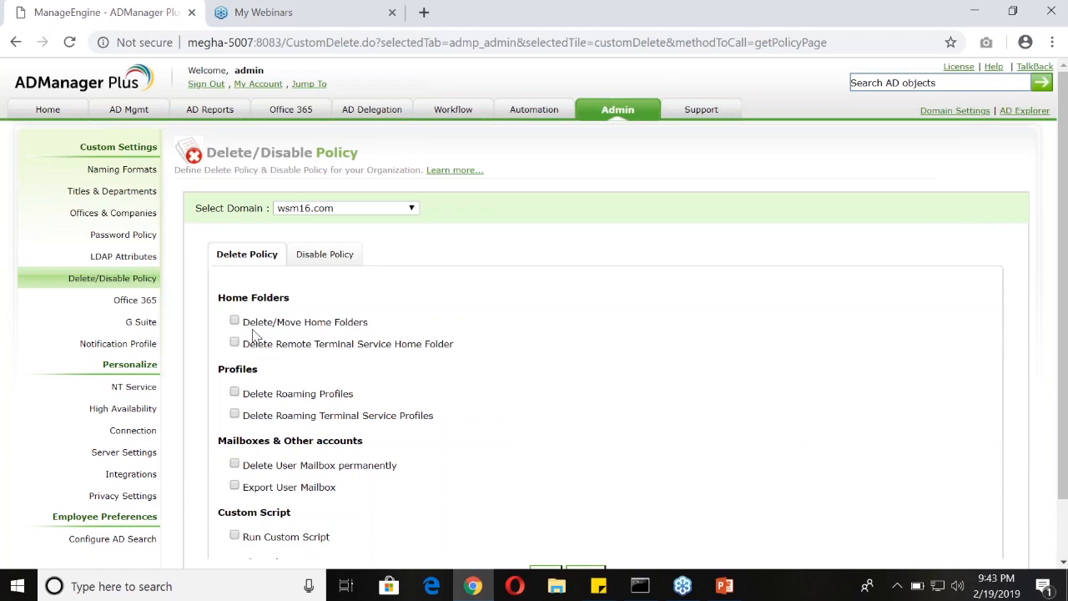
{"action": "scroll", "coordinate": [268, 392], "scroll_direction": "down", "scroll_amount": 3}
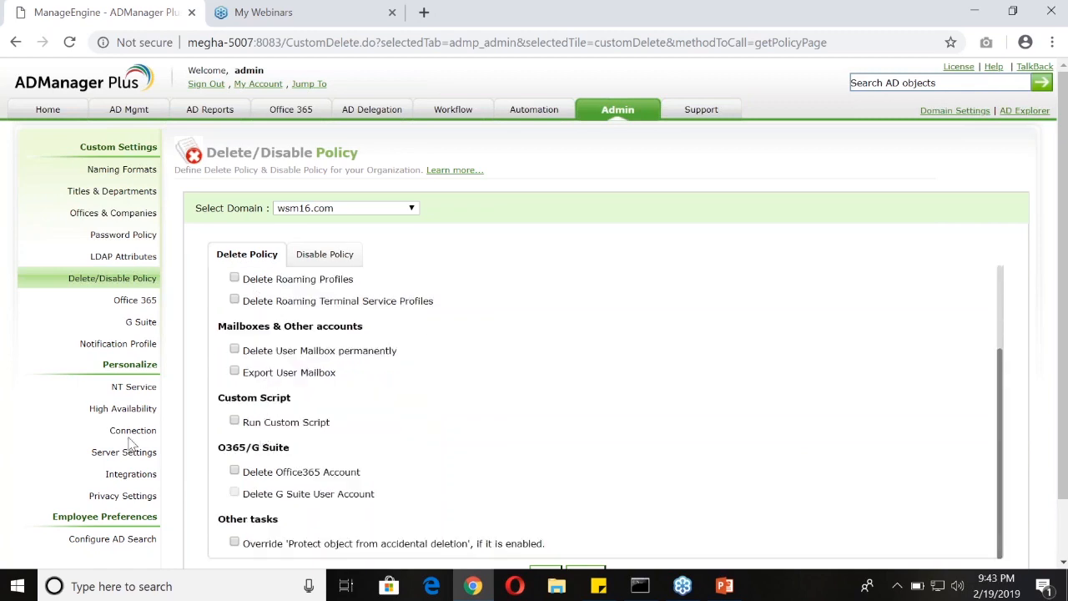
{"action": "scroll", "coordinate": [134, 442], "scroll_direction": "down", "scroll_amount": 1}
{"action": "scroll", "coordinate": [294, 367], "scroll_direction": "up", "scroll_amount": 2}
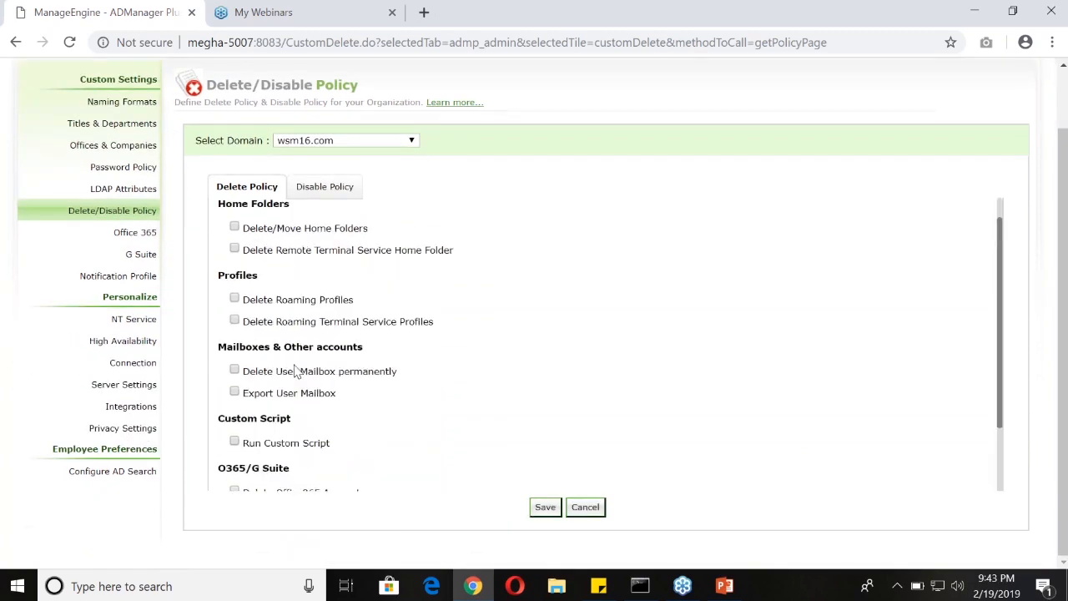
{"action": "left_click", "coordinate": [235, 228]}
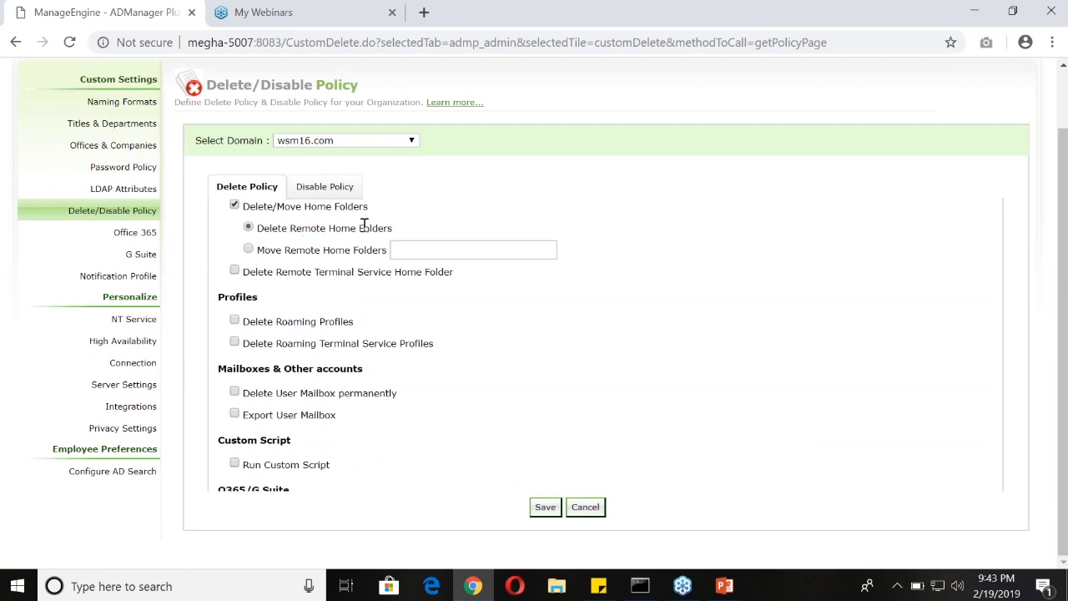
{"action": "left_click", "coordinate": [234, 320]}
{"action": "scroll", "coordinate": [260, 345], "scroll_direction": "down", "scroll_amount": 3}
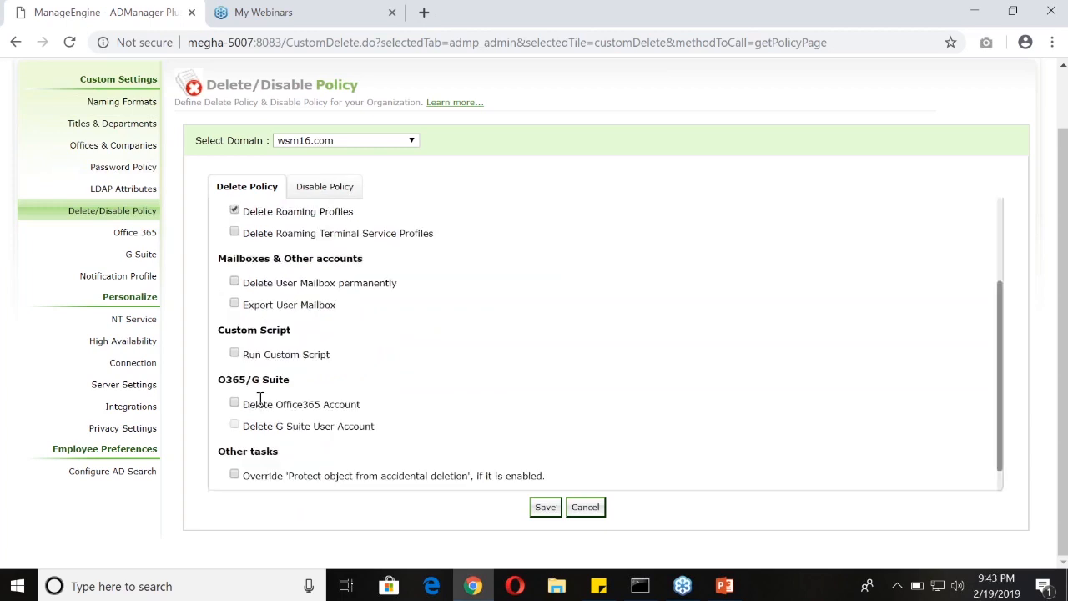
{"action": "left_click", "coordinate": [235, 404]}
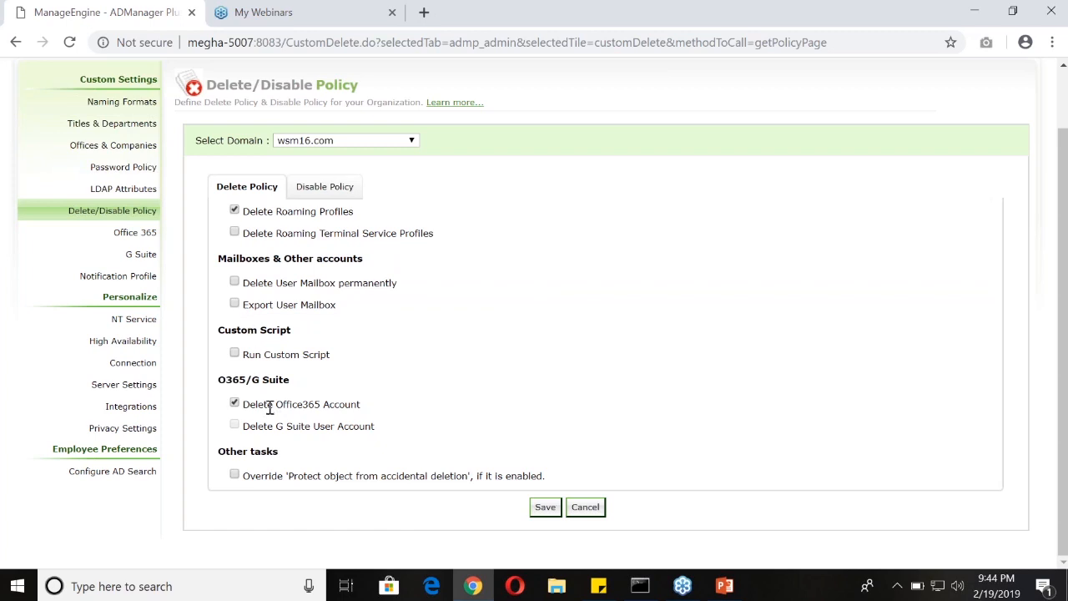
Enable Export User Mailbox in the delete policy and open its share path for entry
{"action": "left_click_drag", "start_coordinate": [243, 305], "coordinate": [335, 307]}
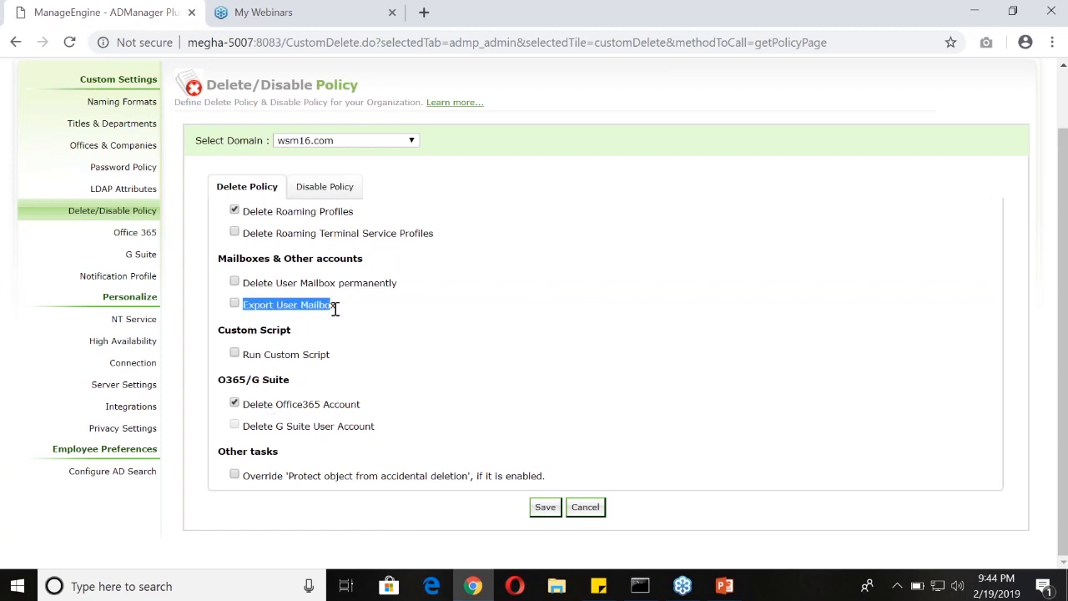
{"action": "left_click", "coordinate": [235, 304]}
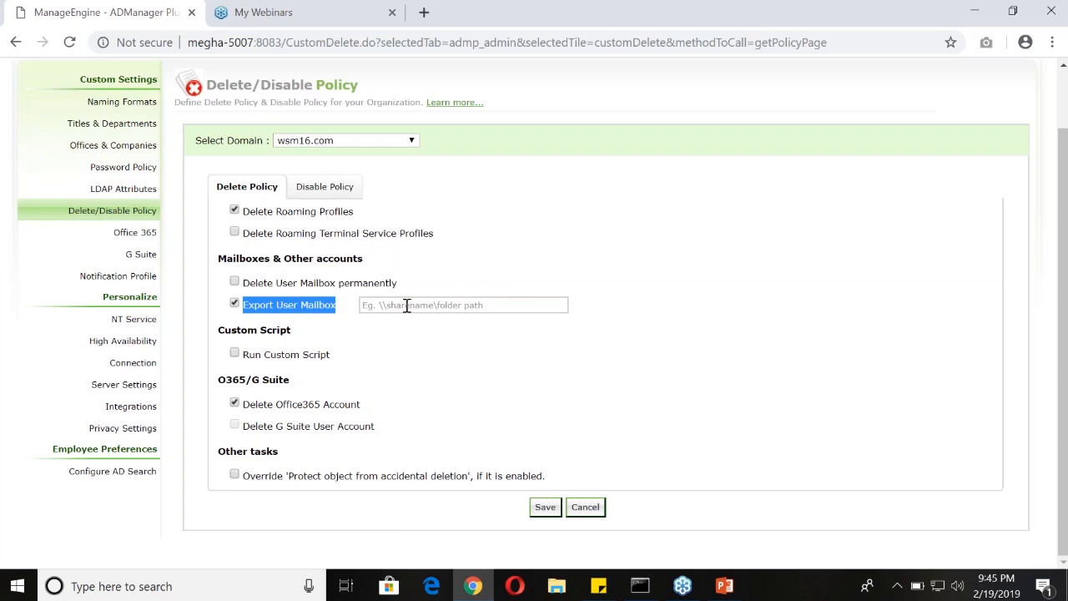
{"action": "left_click", "coordinate": [1056, 255]}
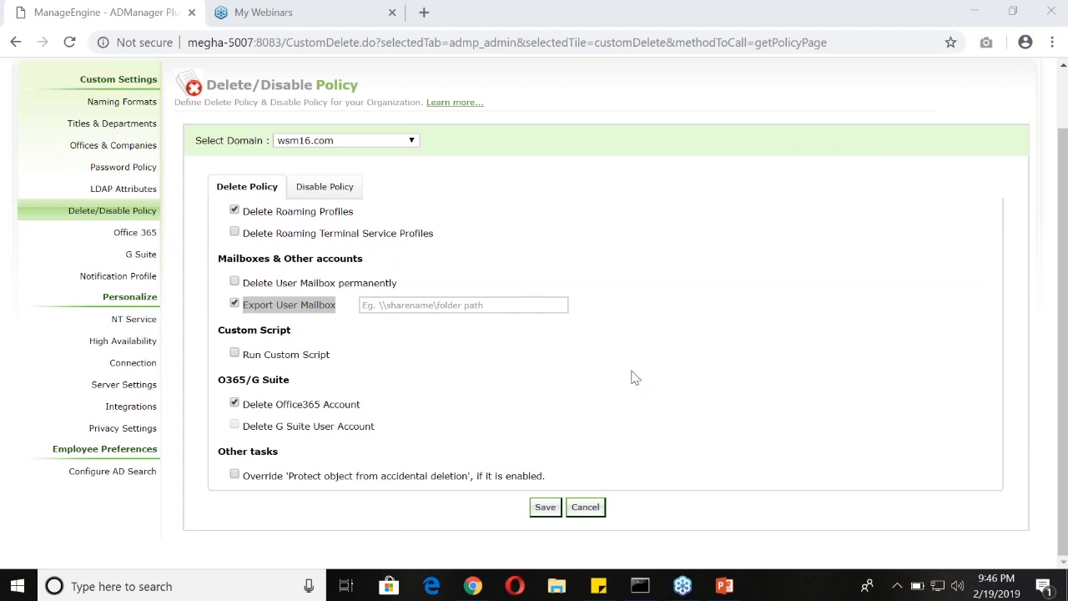
{"action": "left_click", "coordinate": [369, 304]}
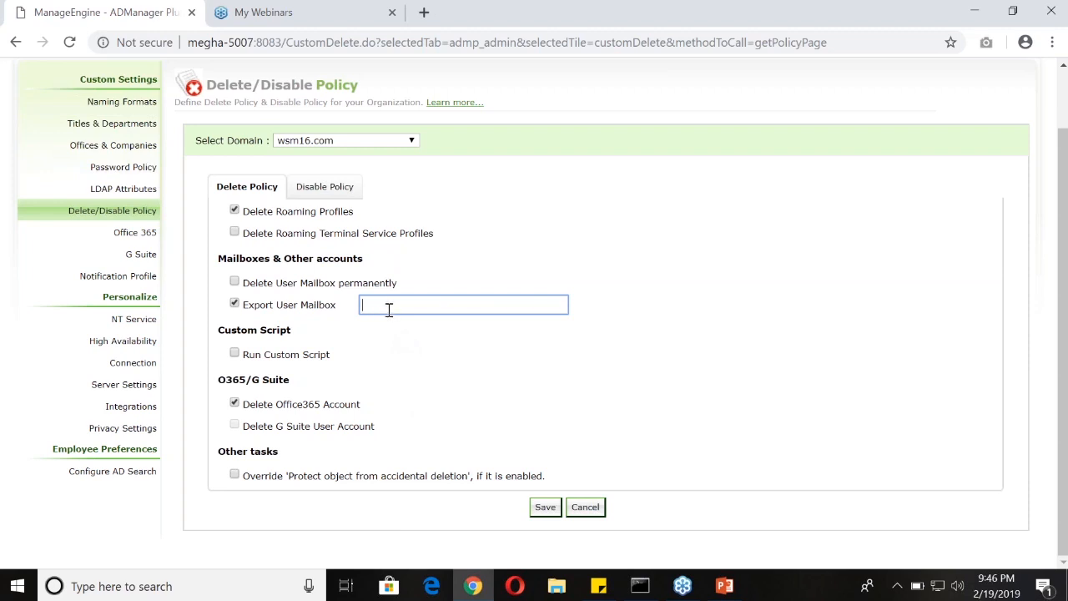
{"action": "scroll", "coordinate": [388, 308], "scroll_direction": "up", "scroll_amount": 2}
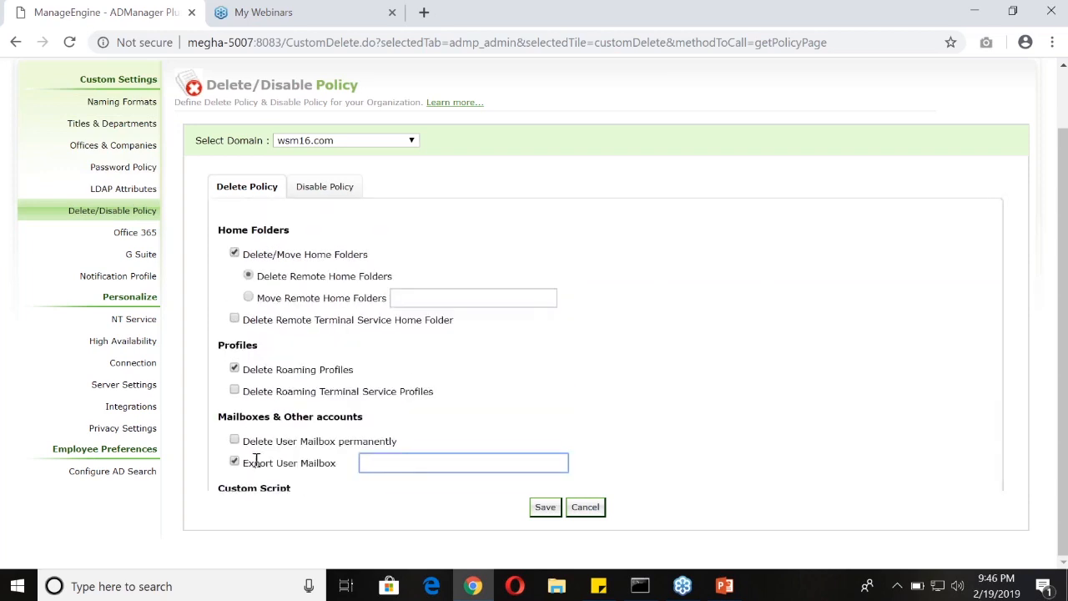
{"action": "left_click_drag", "start_coordinate": [244, 463], "coordinate": [346, 469]}
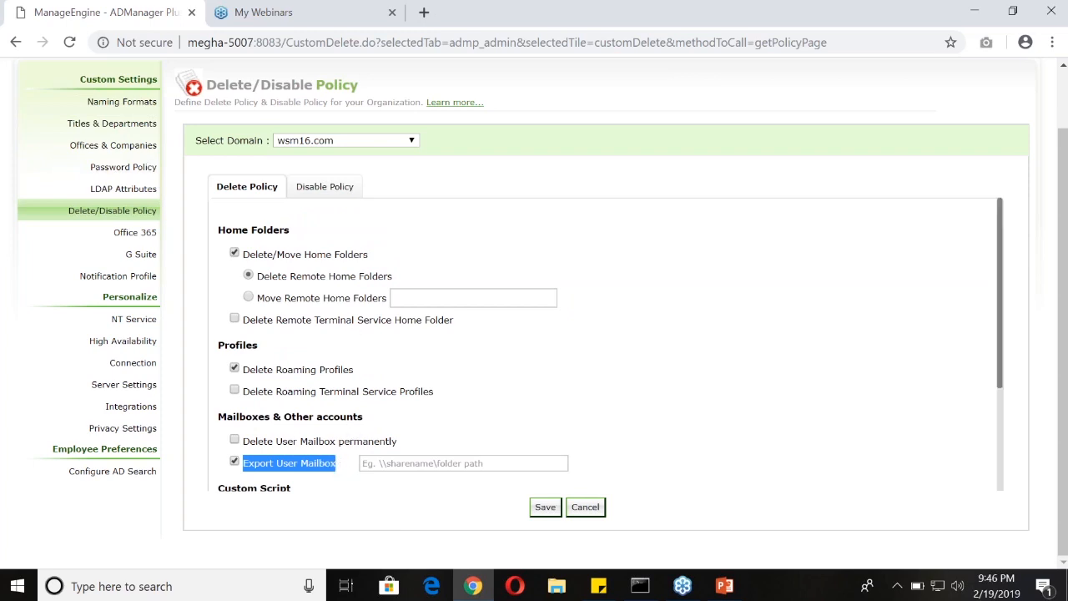
{"action": "left_click", "coordinate": [1052, 265]}
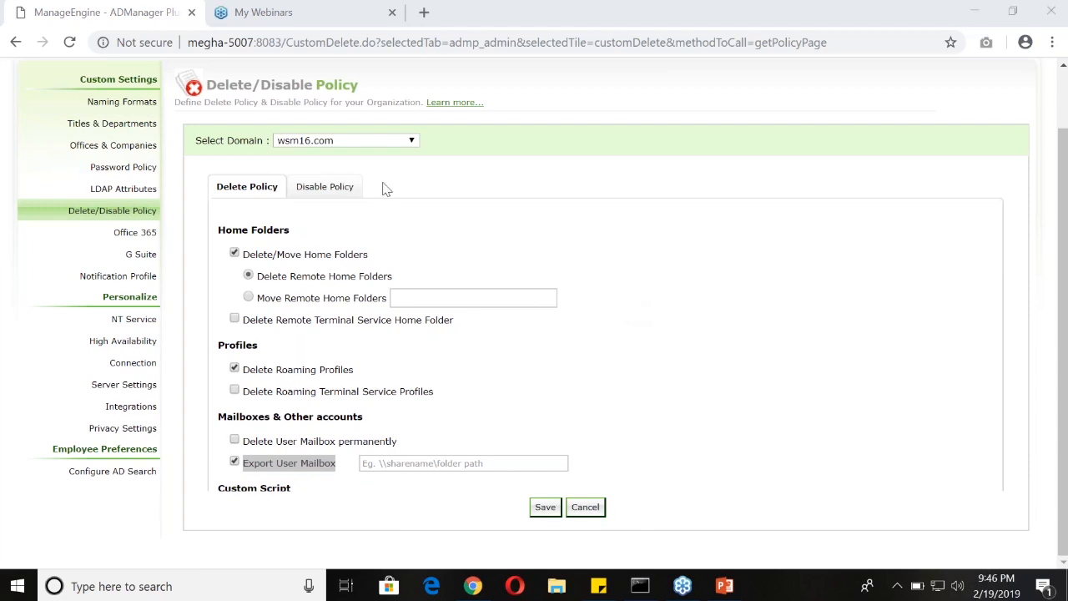
Open the All Users report and generate it for all OUs of the wsm16.com domain
{"action": "scroll", "coordinate": [104, 141], "scroll_direction": "up", "scroll_amount": 1}
{"action": "left_click", "coordinate": [128, 110]}
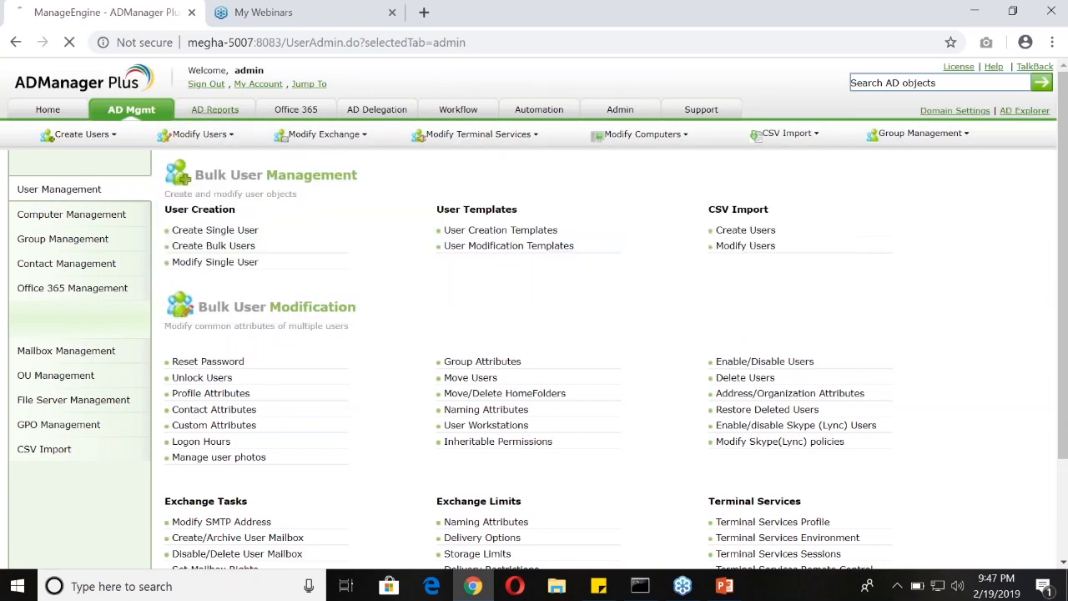
{"action": "left_click", "coordinate": [210, 111]}
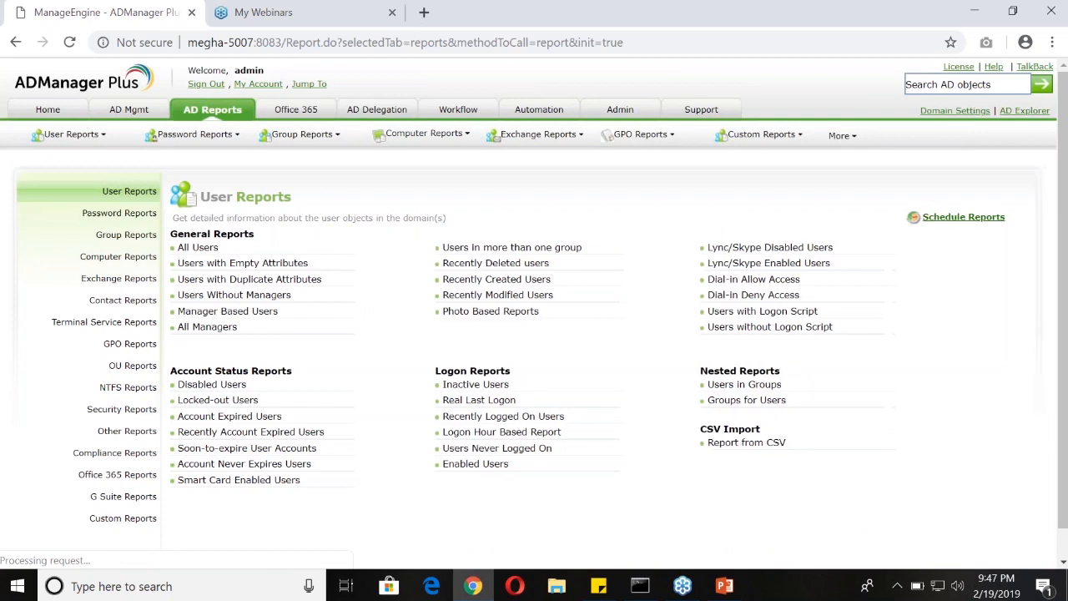
{"action": "left_click_drag", "start_coordinate": [243, 249], "coordinate": [177, 247]}
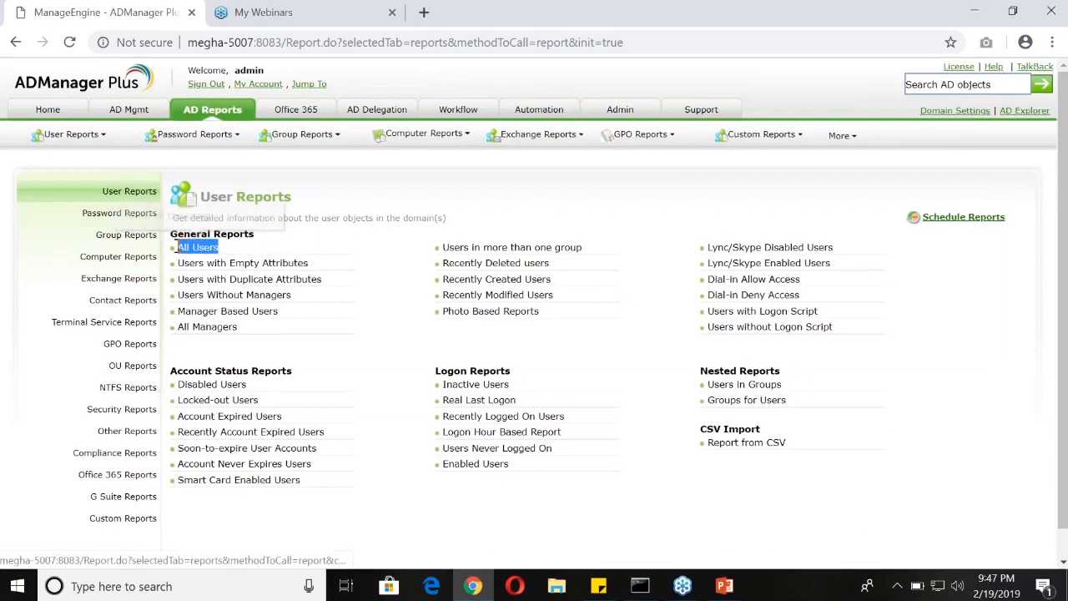
{"action": "left_click", "coordinate": [194, 250]}
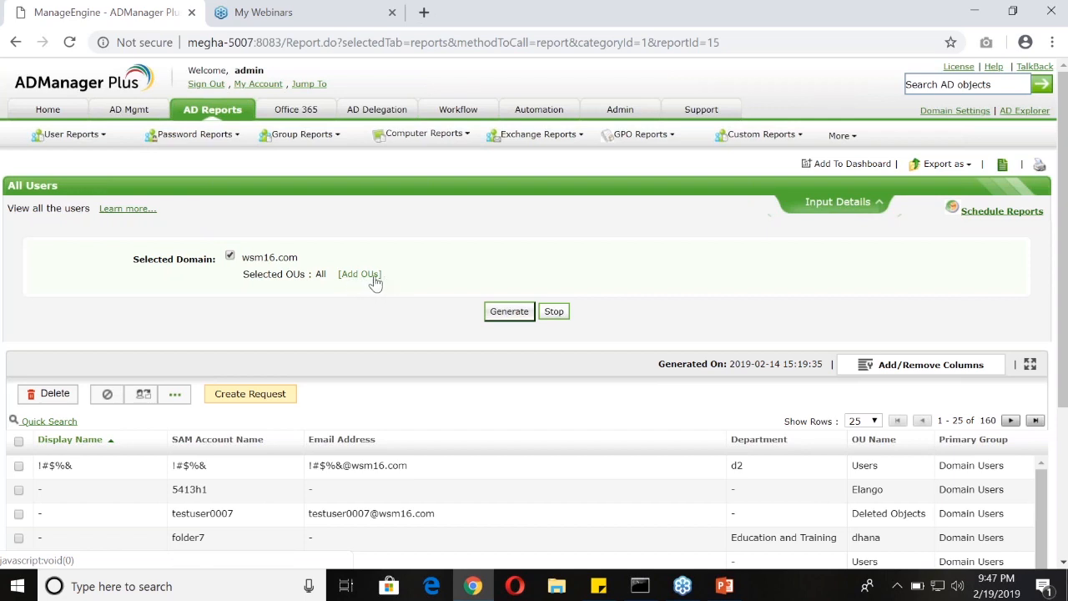
{"action": "left_click_drag", "start_coordinate": [386, 275], "coordinate": [336, 272]}
{"action": "left_click", "coordinate": [422, 272]}
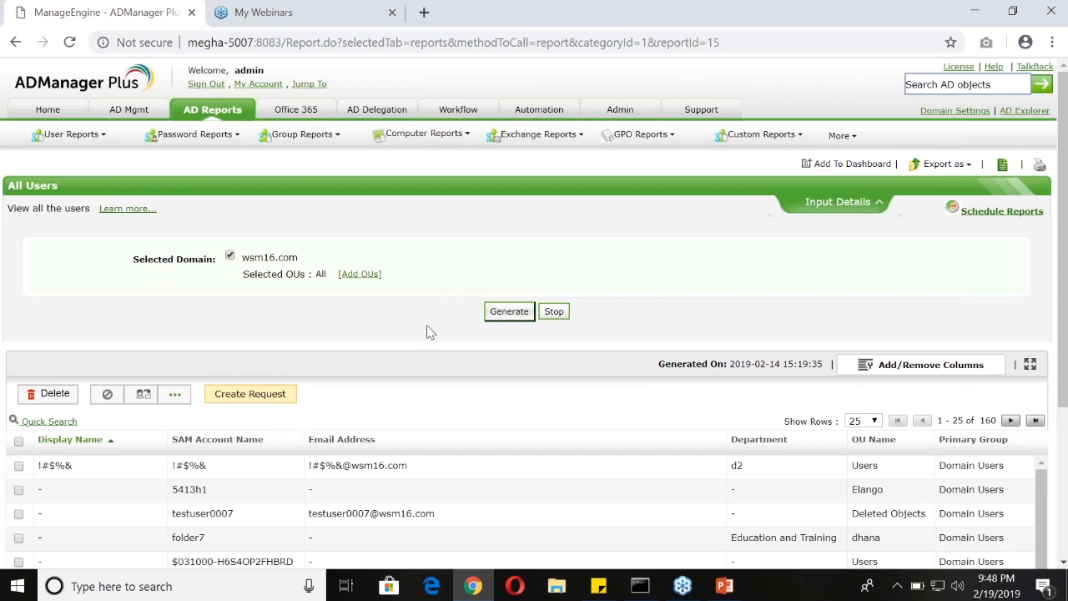
{"action": "left_click", "coordinate": [509, 315]}
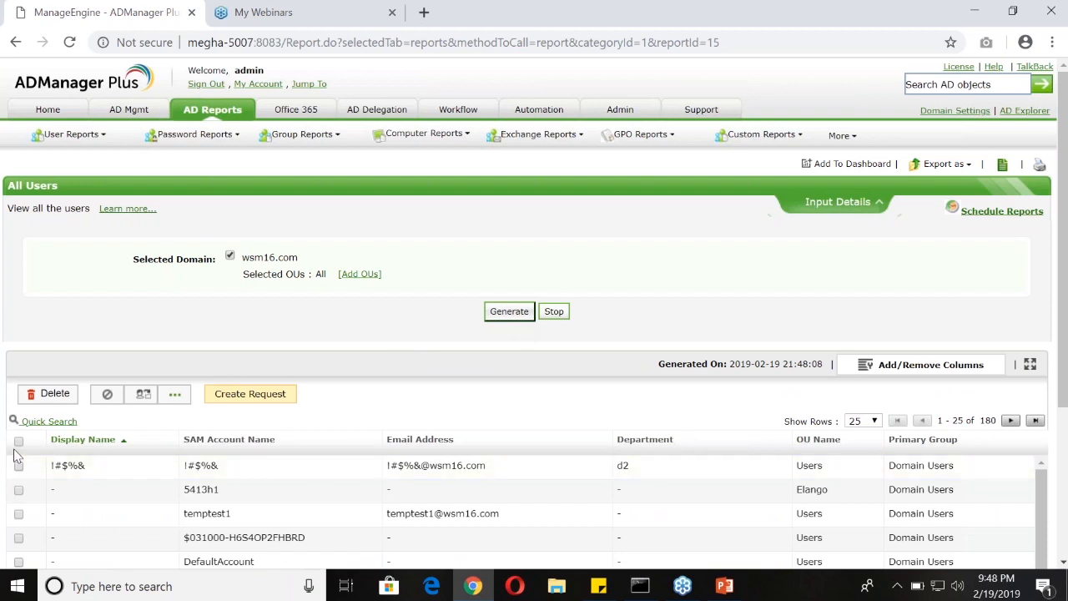
Select all users on the current report page and open the Reset Password action for them
{"action": "scroll", "coordinate": [143, 448], "scroll_direction": "down", "scroll_amount": 5}
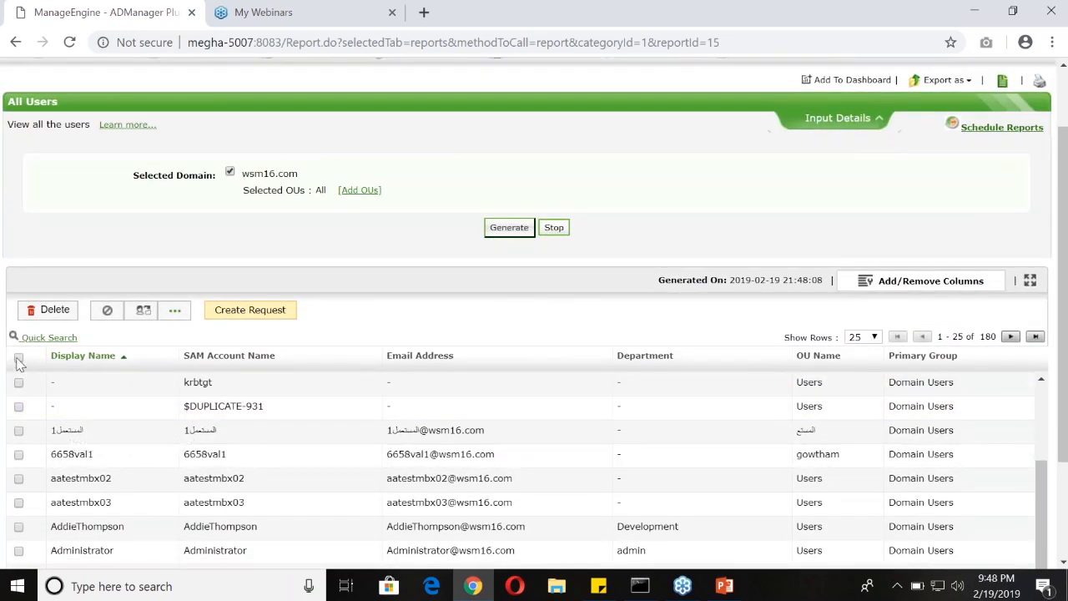
{"action": "left_click", "coordinate": [19, 358]}
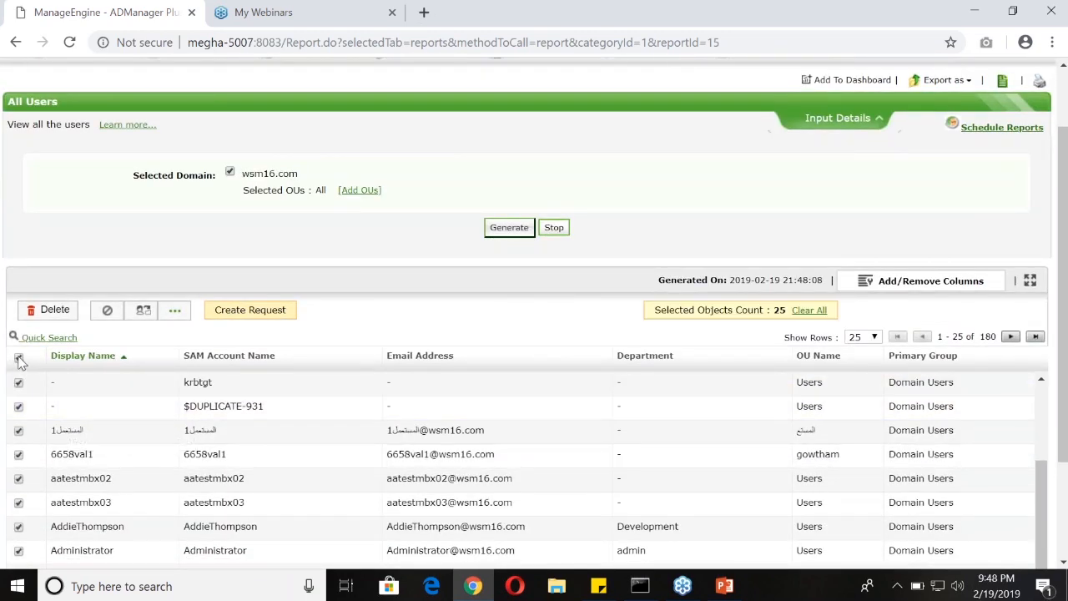
{"action": "scroll", "coordinate": [44, 432], "scroll_direction": "up", "scroll_amount": 4}
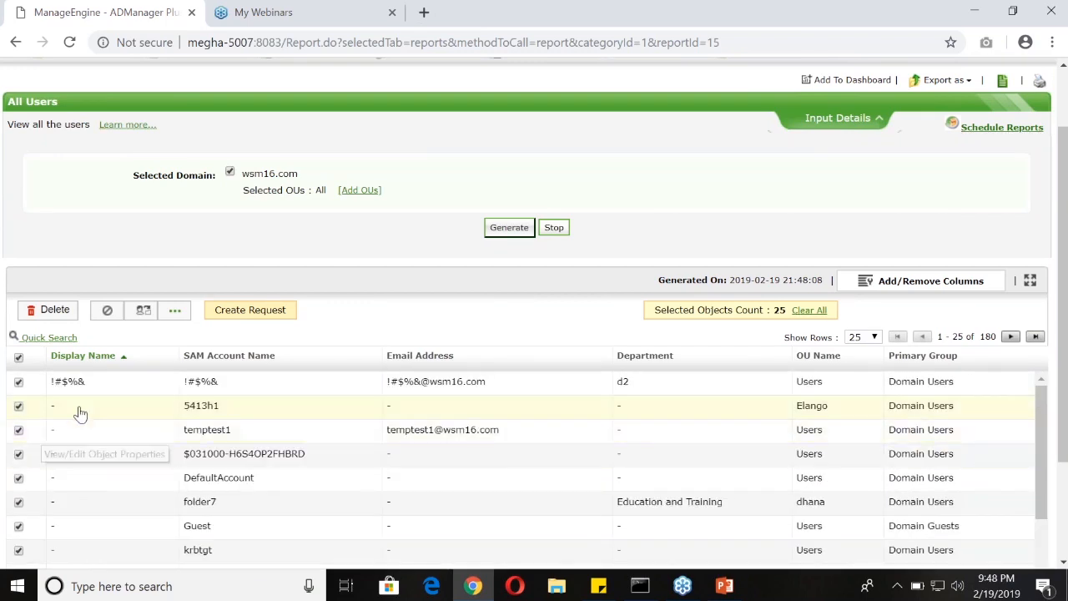
{"action": "left_click", "coordinate": [175, 315]}
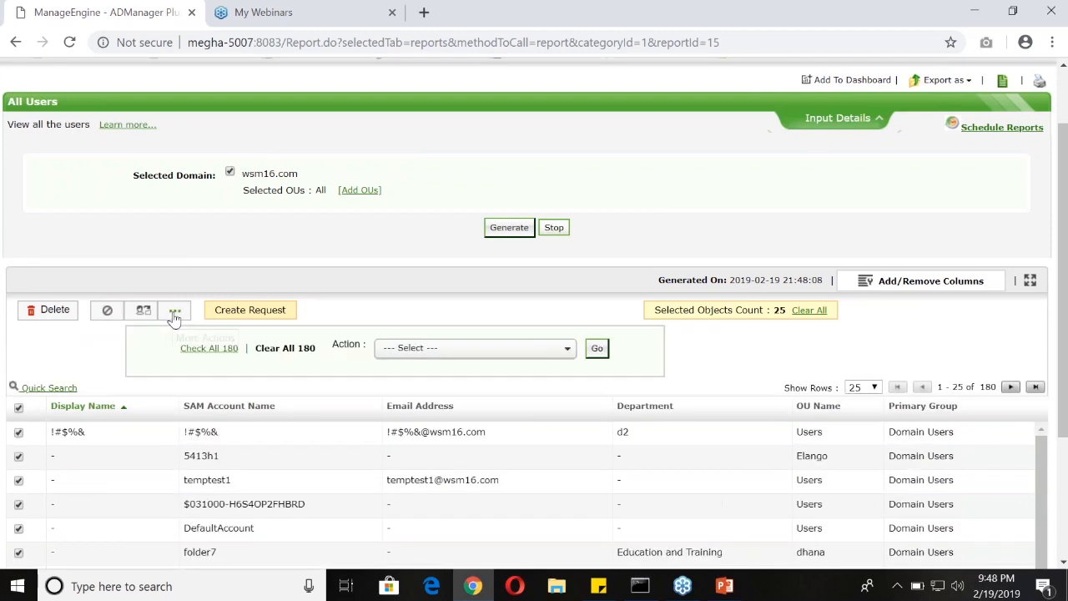
{"action": "left_click", "coordinate": [412, 350]}
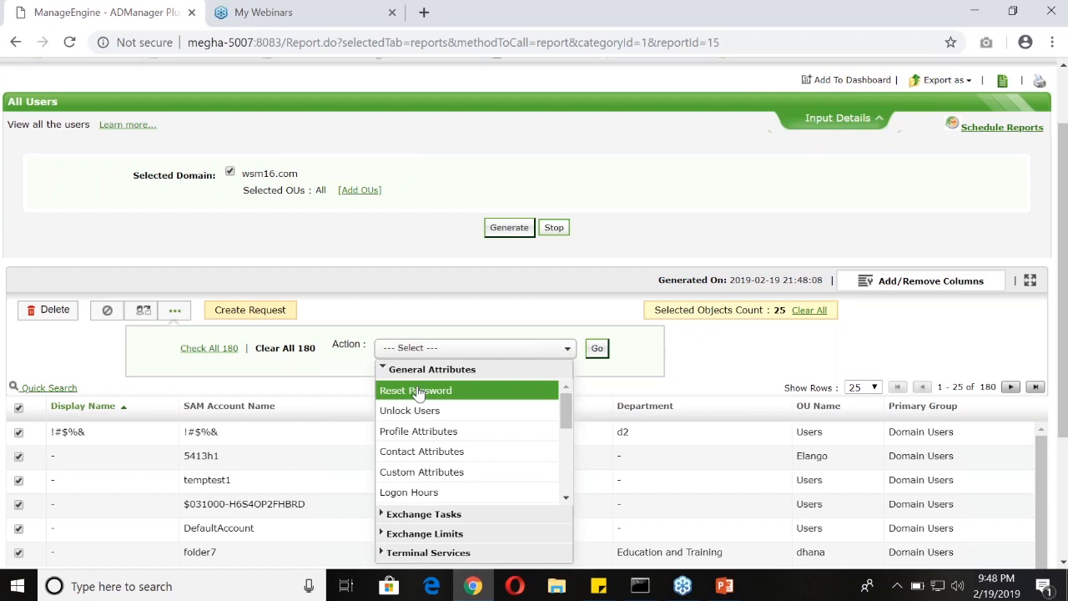
{"action": "left_click", "coordinate": [418, 391]}
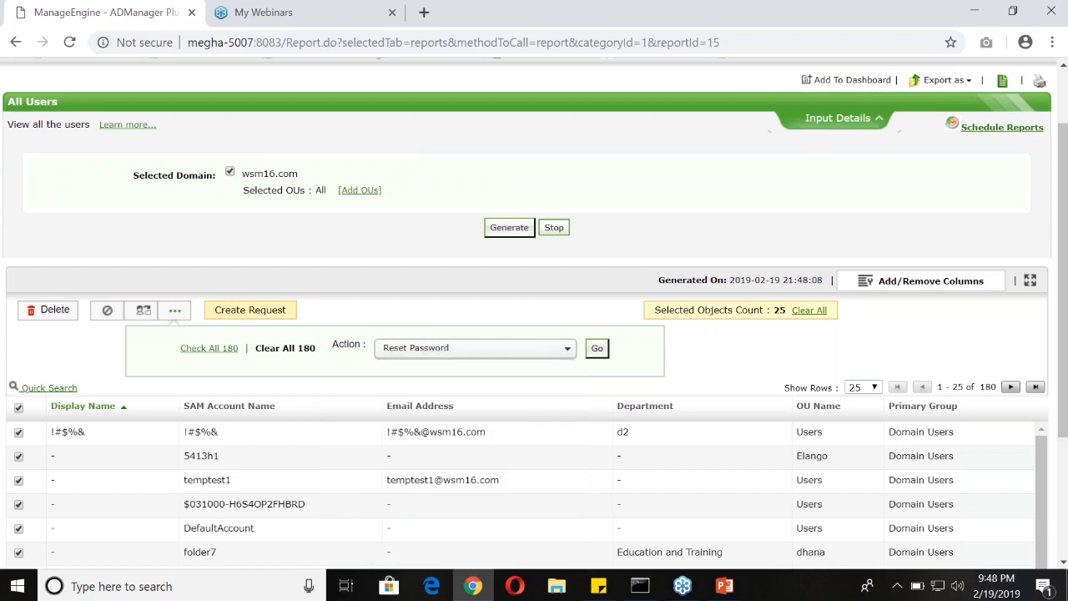
{"action": "left_click", "coordinate": [597, 350]}
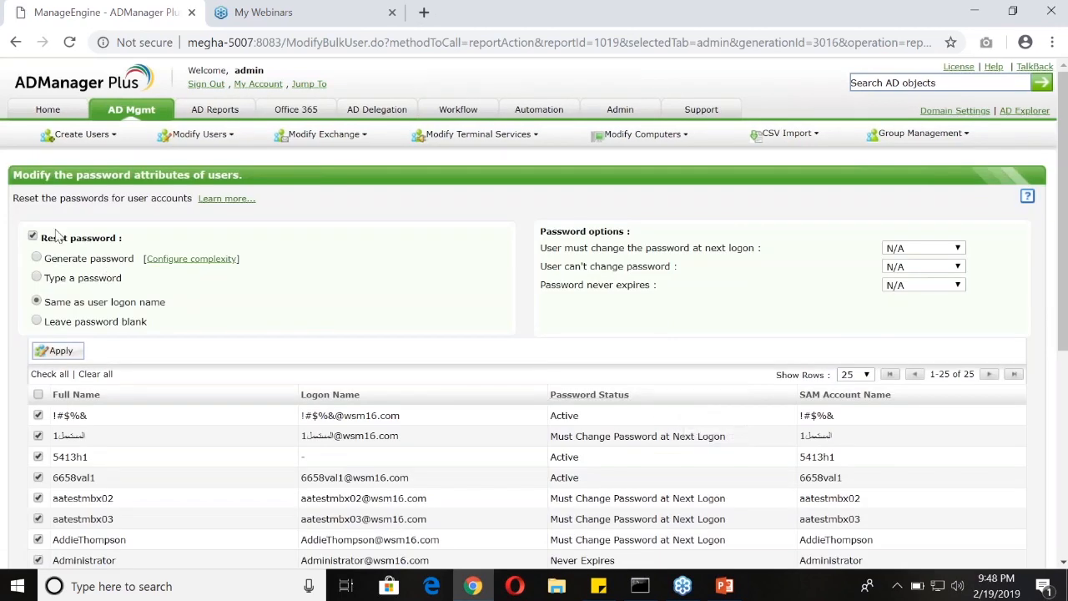
Choose to specify a password for the reset, then enter and confirm the new account password
{"action": "left_click", "coordinate": [38, 259]}
{"action": "left_click", "coordinate": [37, 277]}
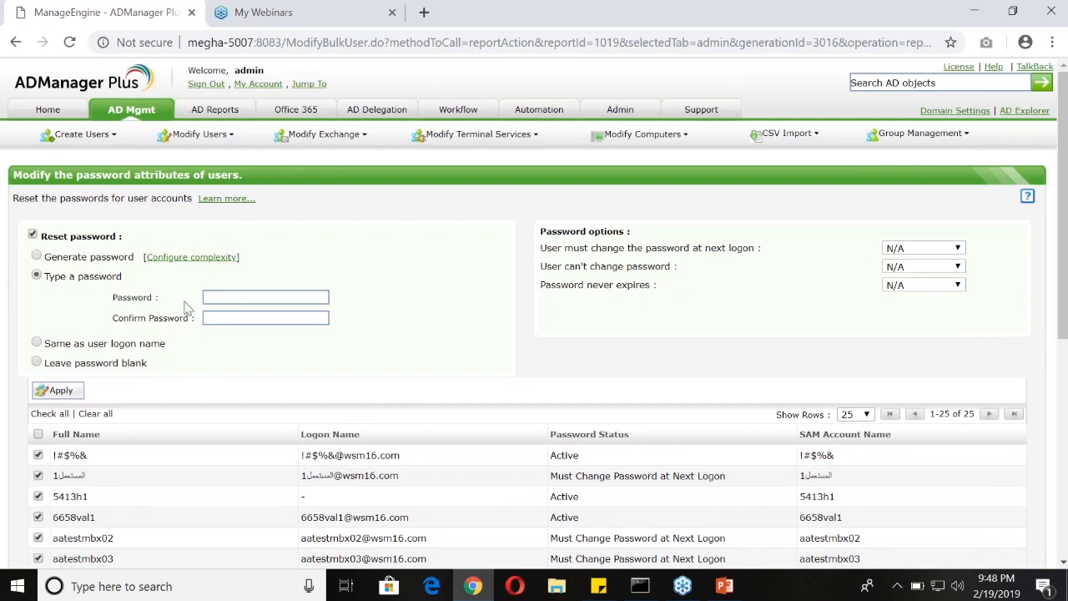
{"action": "left_click", "coordinate": [234, 294]}
{"action": "type", "text": "********"}
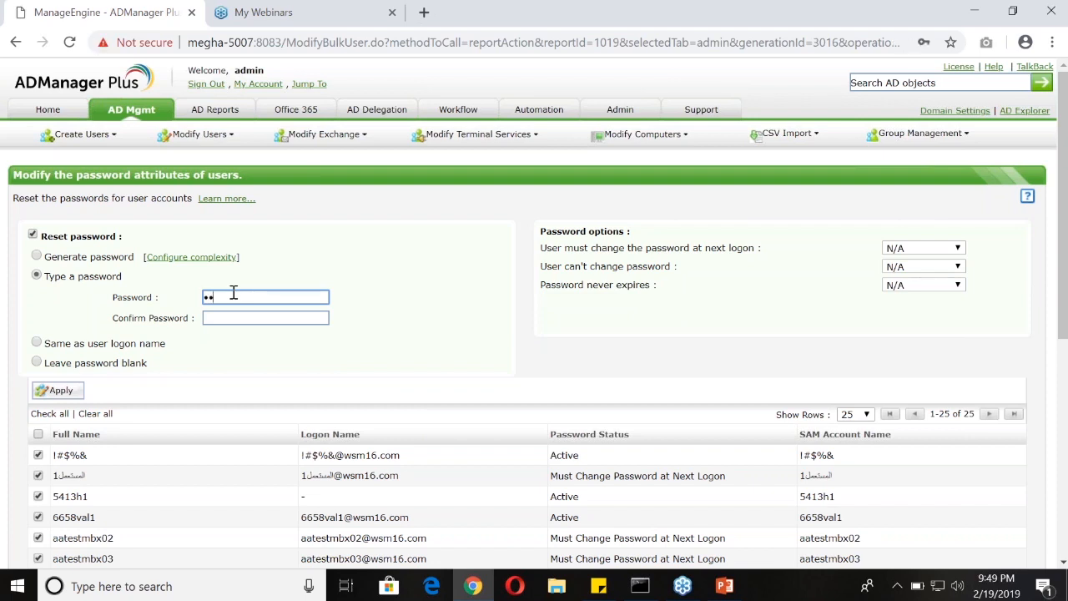
{"action": "type", "text": "****"}
{"action": "key", "text": "Tab"}
{"action": "type", "text": "*********"}
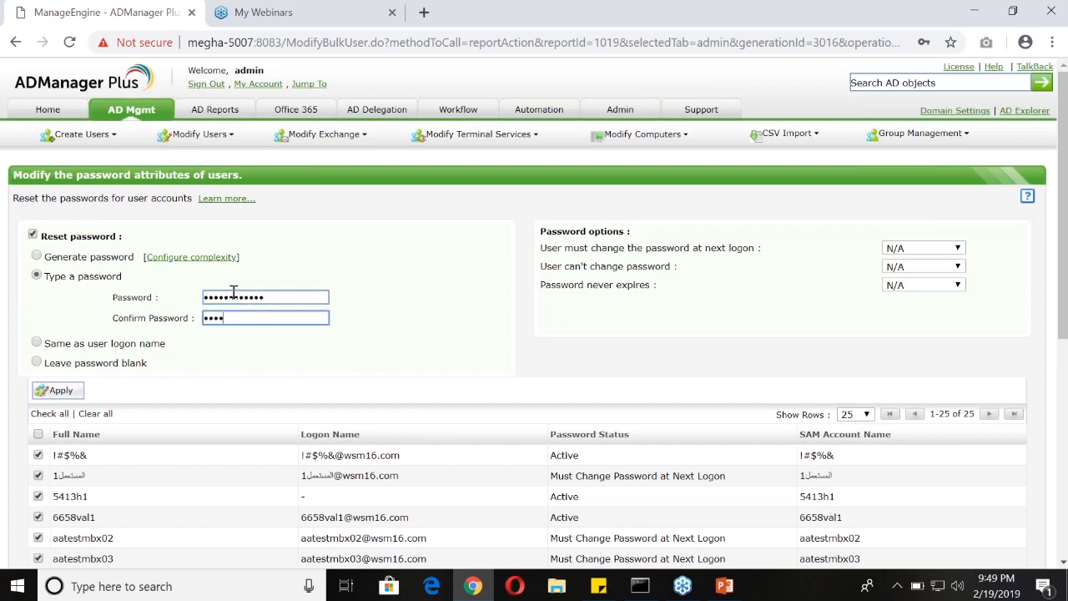
{"action": "type", "text": "***"}
Set the option that users must change the password at next logon to Yes and check all listed users
{"action": "left_click_drag", "start_coordinate": [546, 233], "coordinate": [639, 232]}
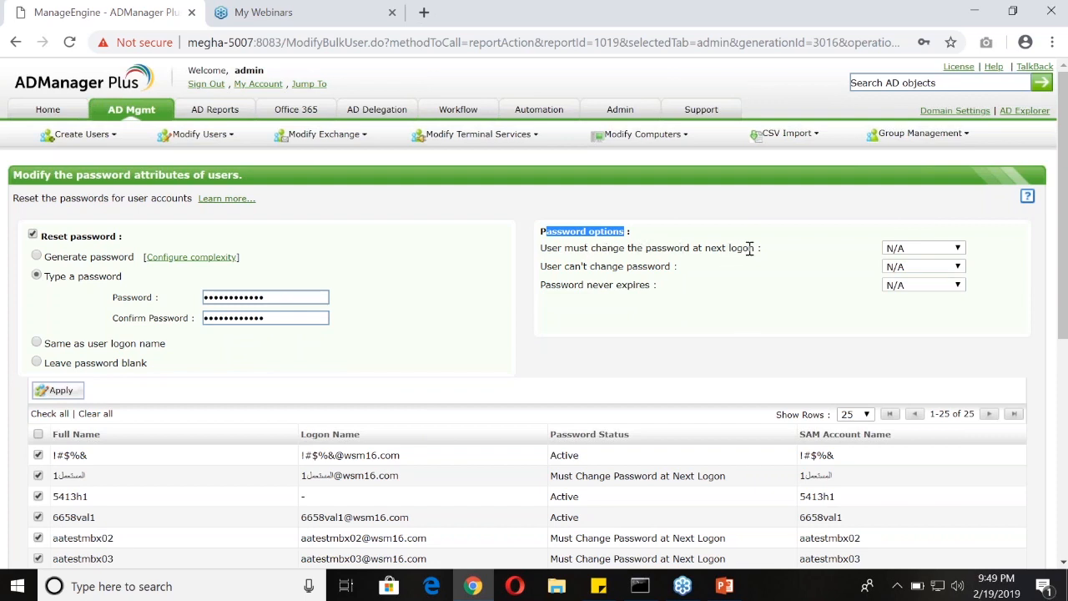
{"action": "left_click", "coordinate": [904, 253]}
{"action": "left_click", "coordinate": [909, 272]}
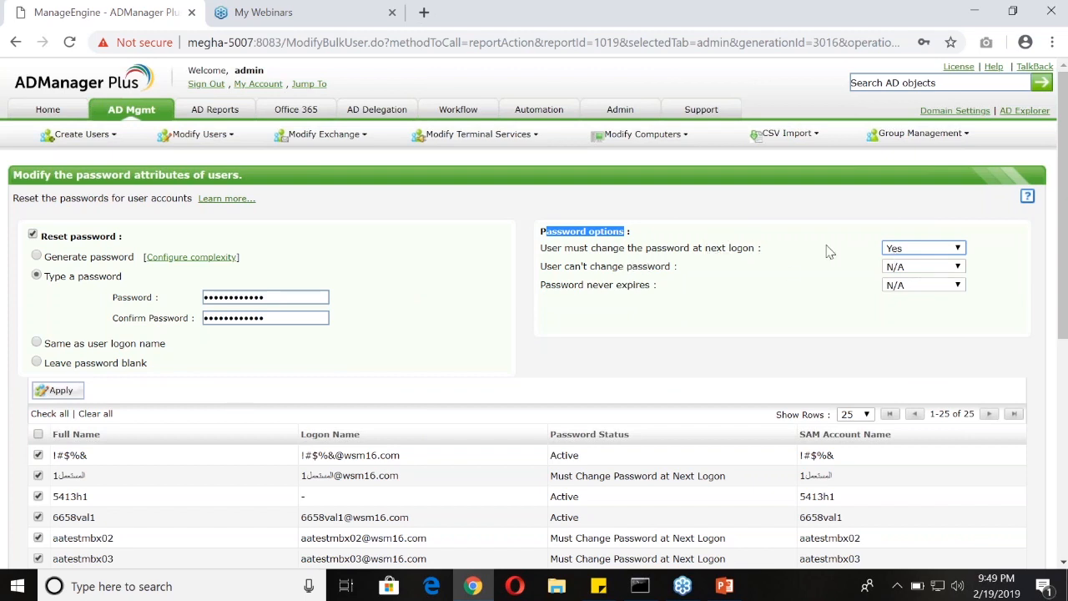
{"action": "left_click", "coordinate": [37, 434]}
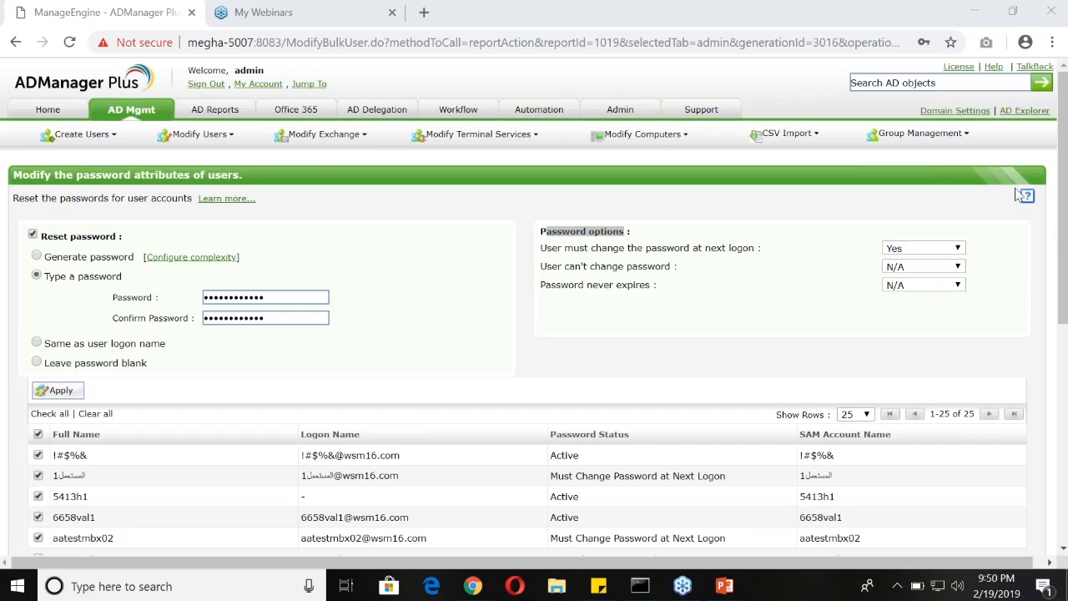
{"action": "left_click", "coordinate": [456, 210]}
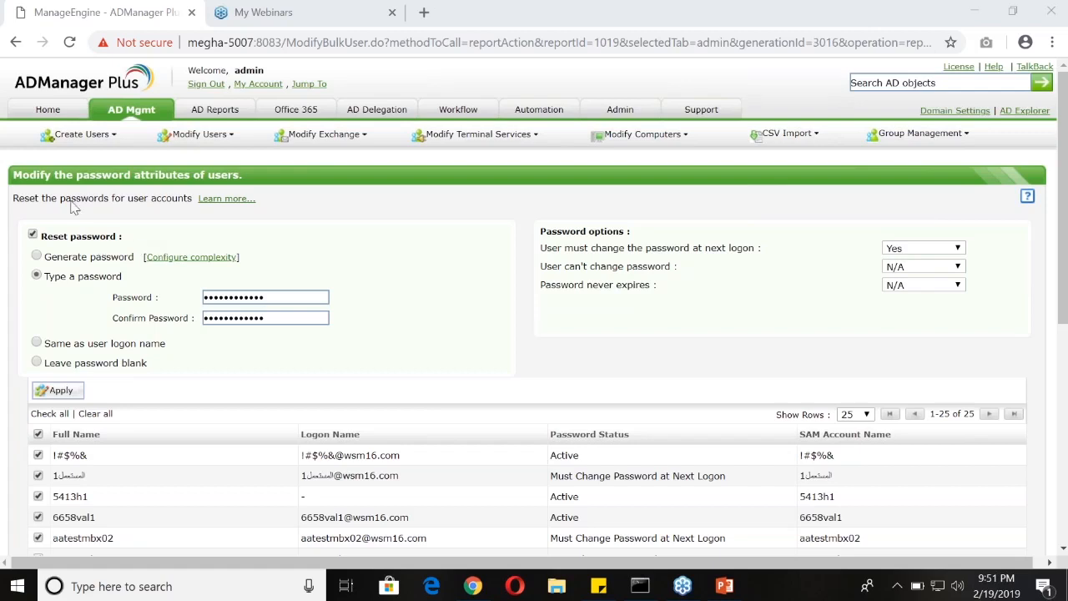
Leave the password reset form and open the Scheduled Automation page
{"action": "left_click", "coordinate": [134, 111]}
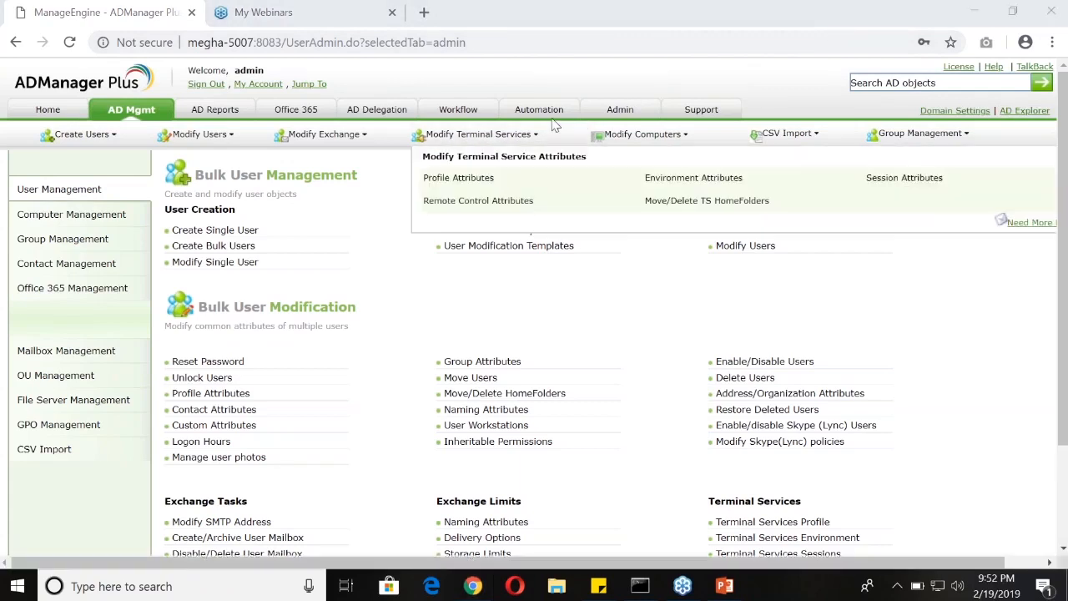
{"action": "left_click", "coordinate": [526, 115]}
{"action": "left_click_drag", "start_coordinate": [526, 115], "coordinate": [557, 117]}
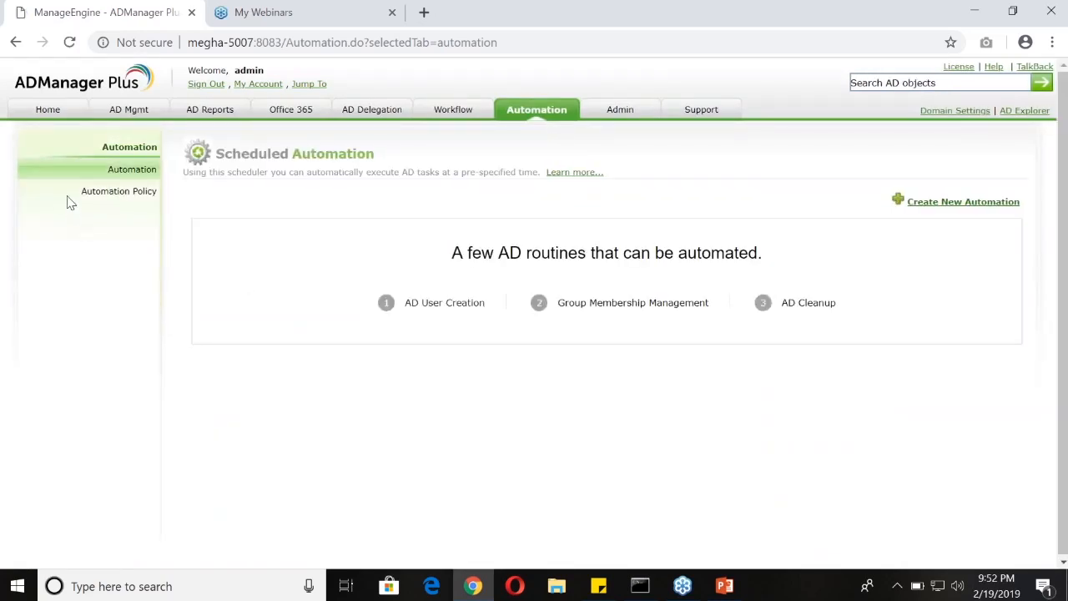
Open the Automation Policy page and start creating a new automation policy
{"action": "left_click_drag", "start_coordinate": [77, 192], "coordinate": [134, 178]}
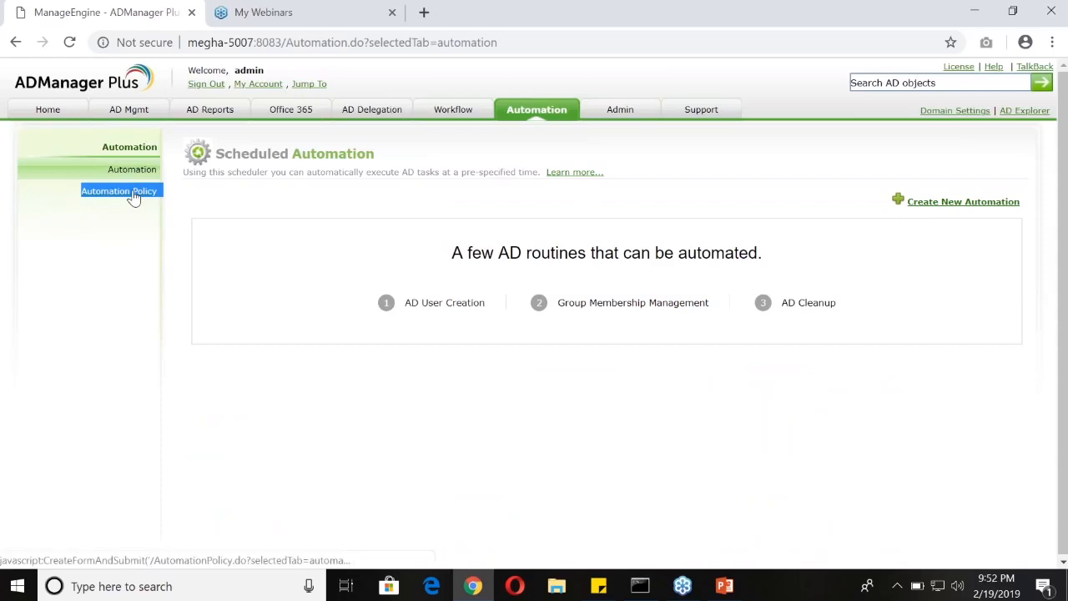
{"action": "left_click", "coordinate": [134, 194]}
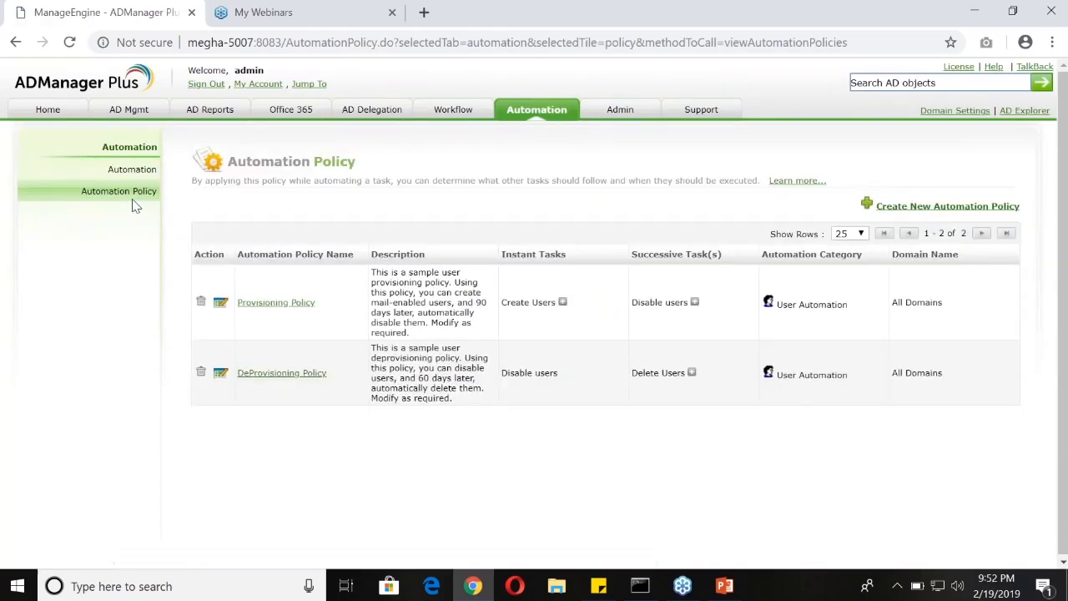
{"action": "left_click_drag", "start_coordinate": [1012, 212], "coordinate": [907, 208]}
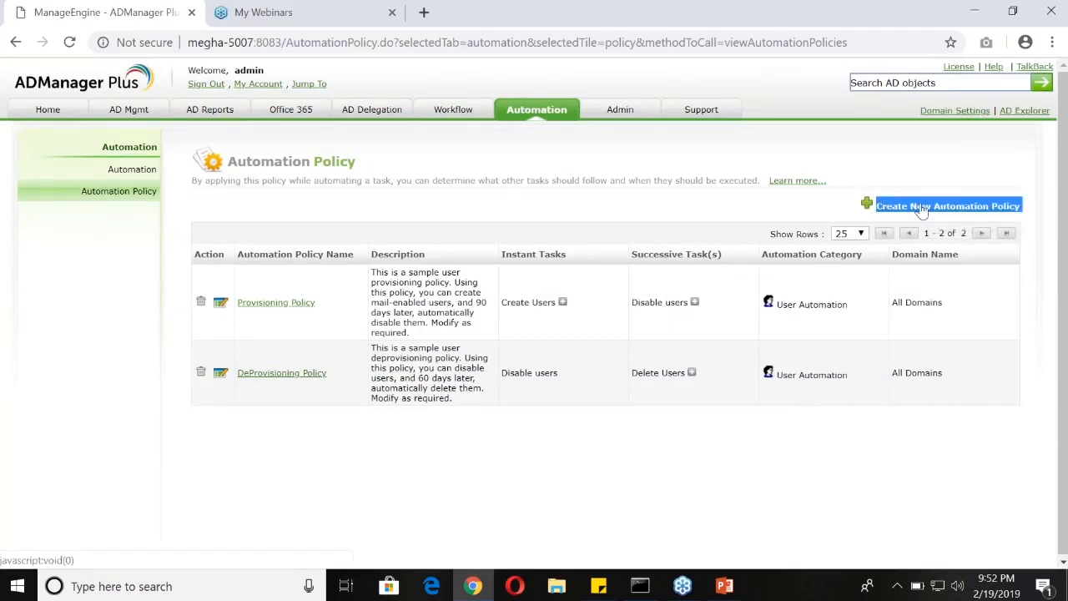
{"action": "left_click", "coordinate": [918, 207]}
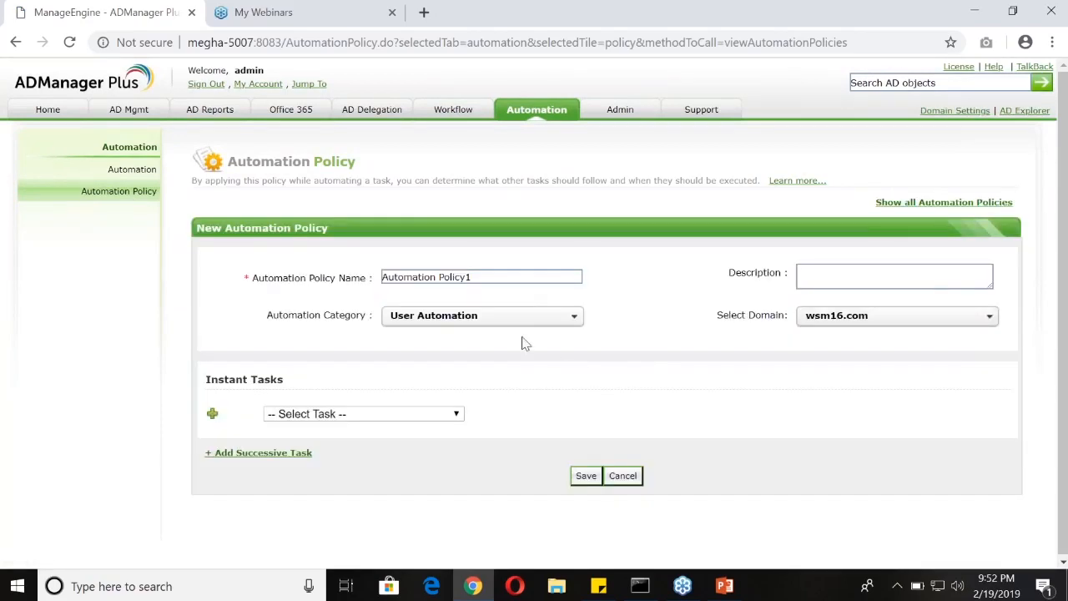
Name the policy "Group memberships for users for 1 week" and choose User Automation as its category
{"action": "left_click", "coordinate": [527, 278]}
{"action": "left_click_drag", "start_coordinate": [527, 278], "coordinate": [239, 269]}
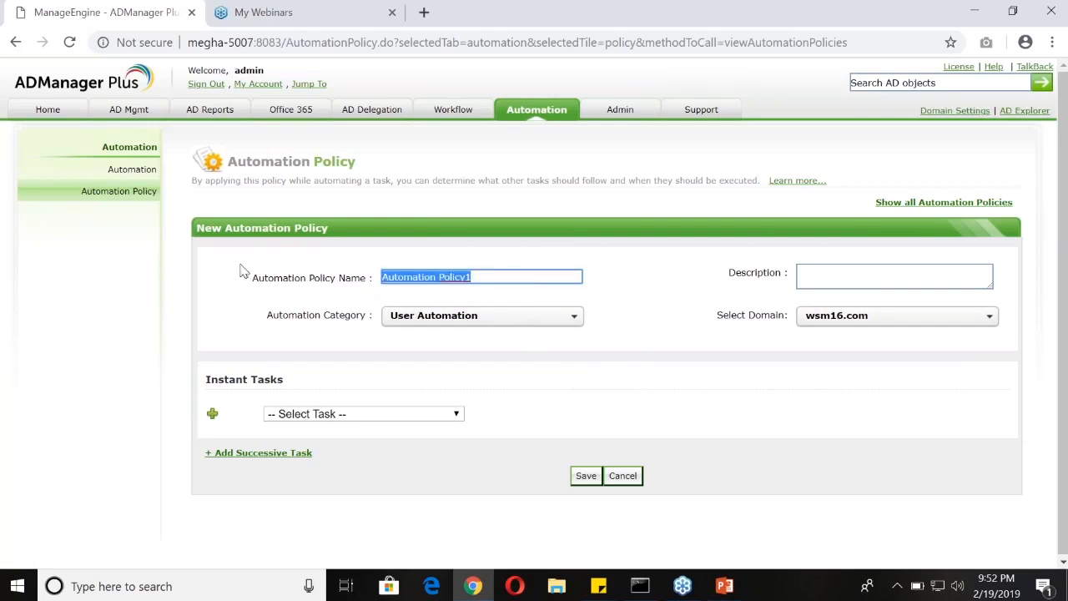
{"action": "type", "text": "Gr"}
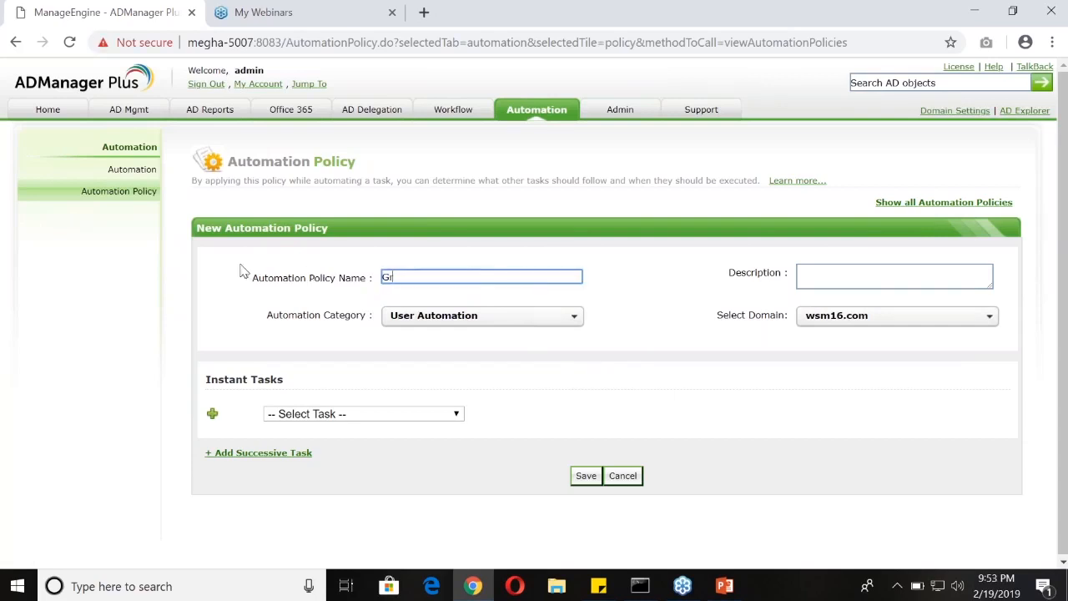
{"action": "type", "text": "oup memberships for "}
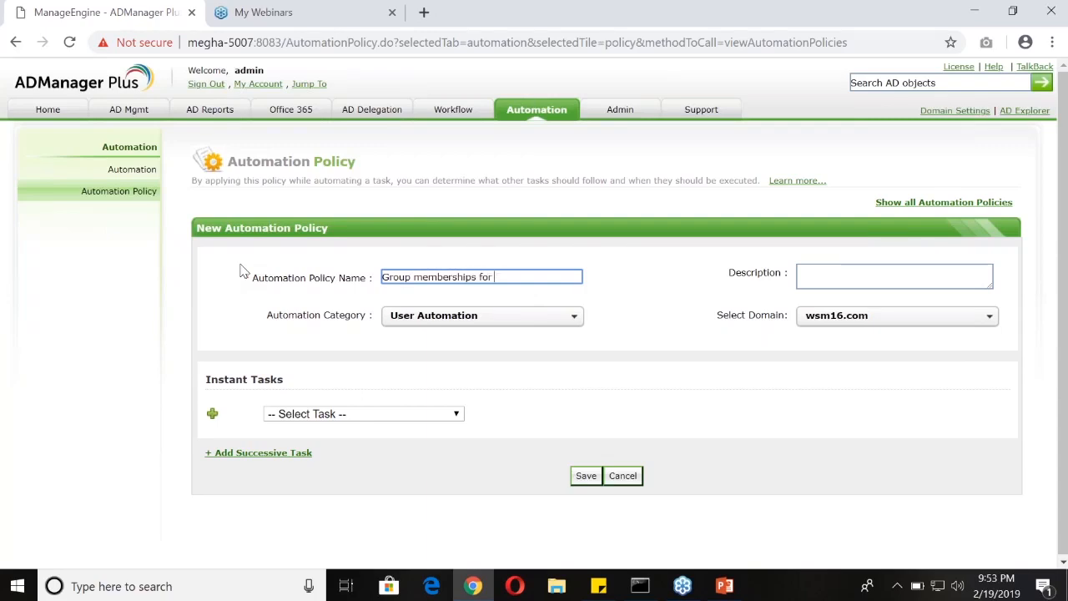
{"action": "type", "text": "users for 1 week"}
{"action": "left_click", "coordinate": [463, 322]}
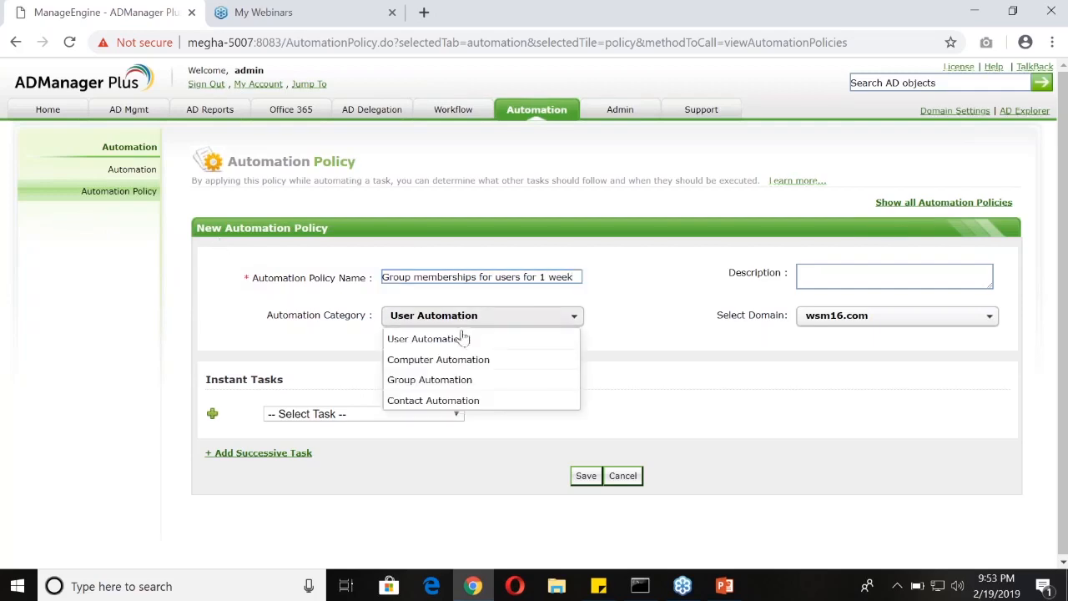
{"action": "left_click", "coordinate": [465, 344]}
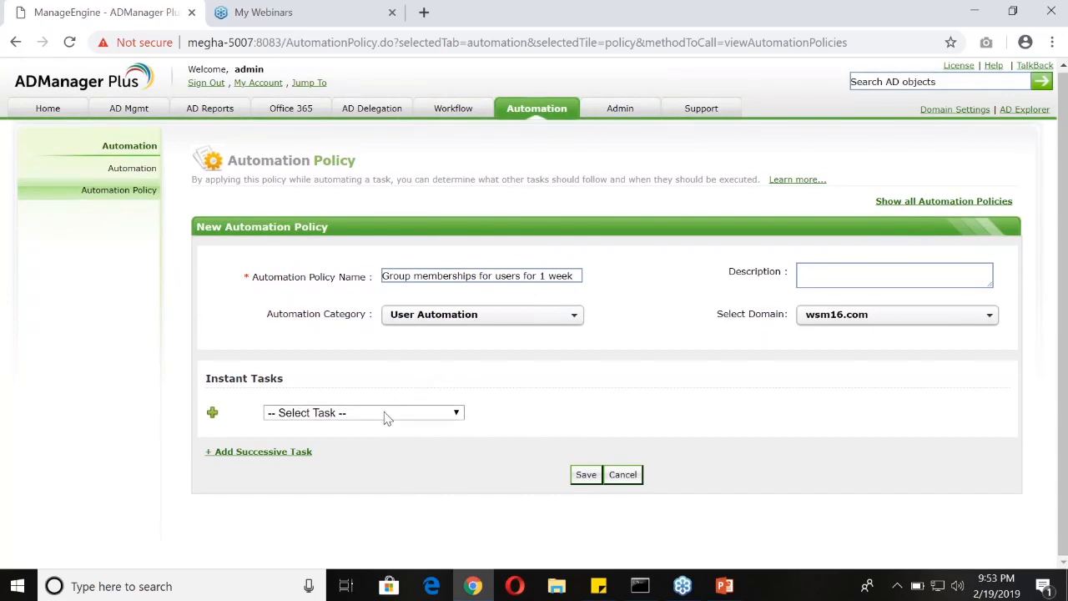
Set the instant task to Add To Group with Cert Publishers, Backup Operators and Allowed RODC Password Replication Group
{"action": "left_click_drag", "start_coordinate": [203, 376], "coordinate": [326, 387]}
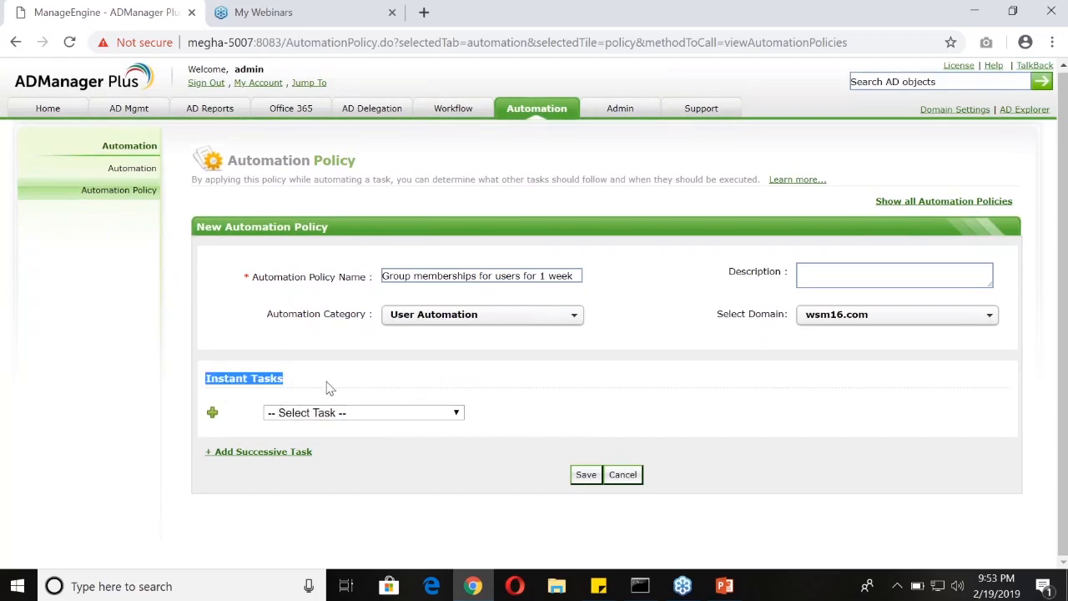
{"action": "left_click", "coordinate": [343, 413]}
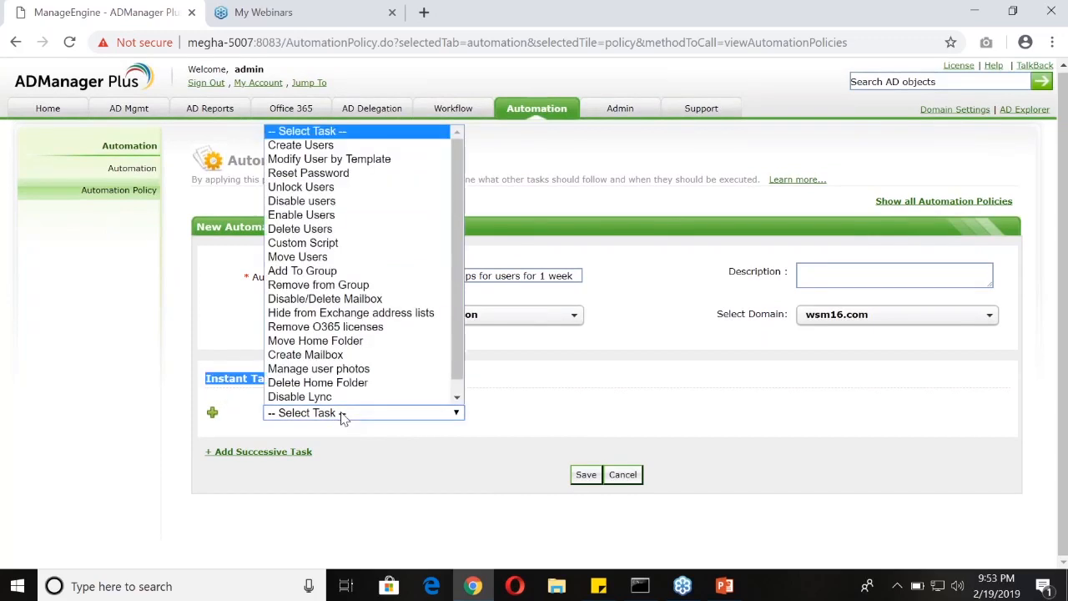
{"action": "left_click", "coordinate": [338, 271]}
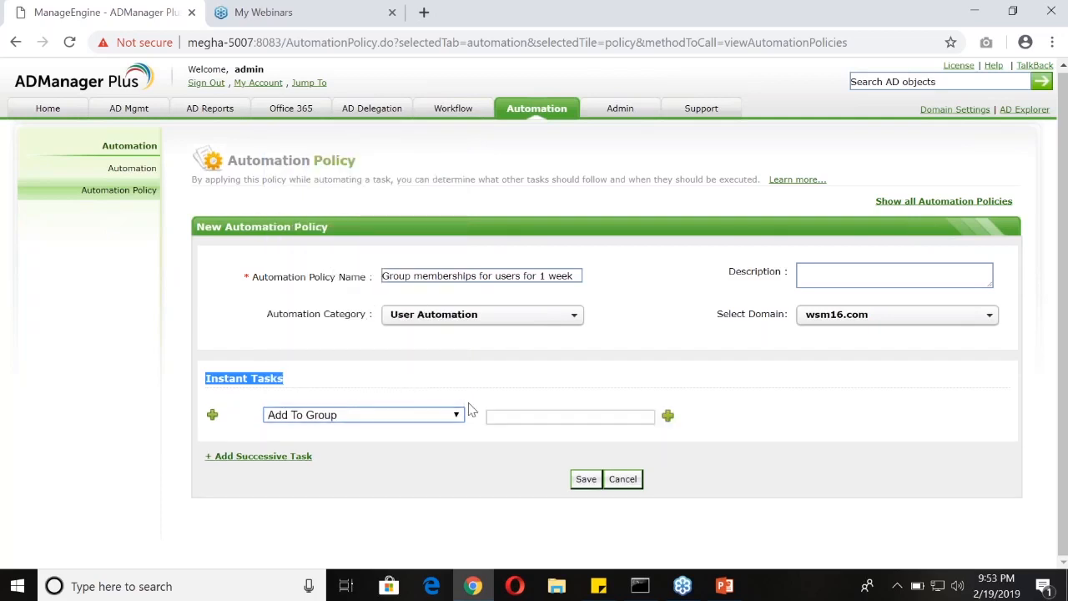
{"action": "left_click", "coordinate": [668, 417]}
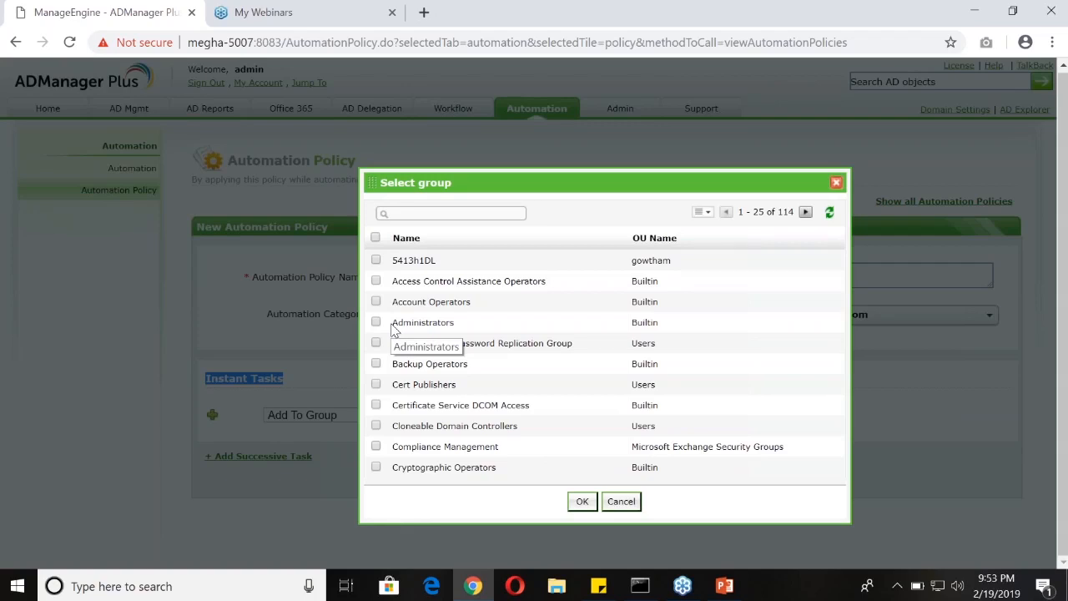
{"action": "left_click", "coordinate": [376, 383]}
{"action": "left_click", "coordinate": [377, 363]}
{"action": "left_click", "coordinate": [376, 342]}
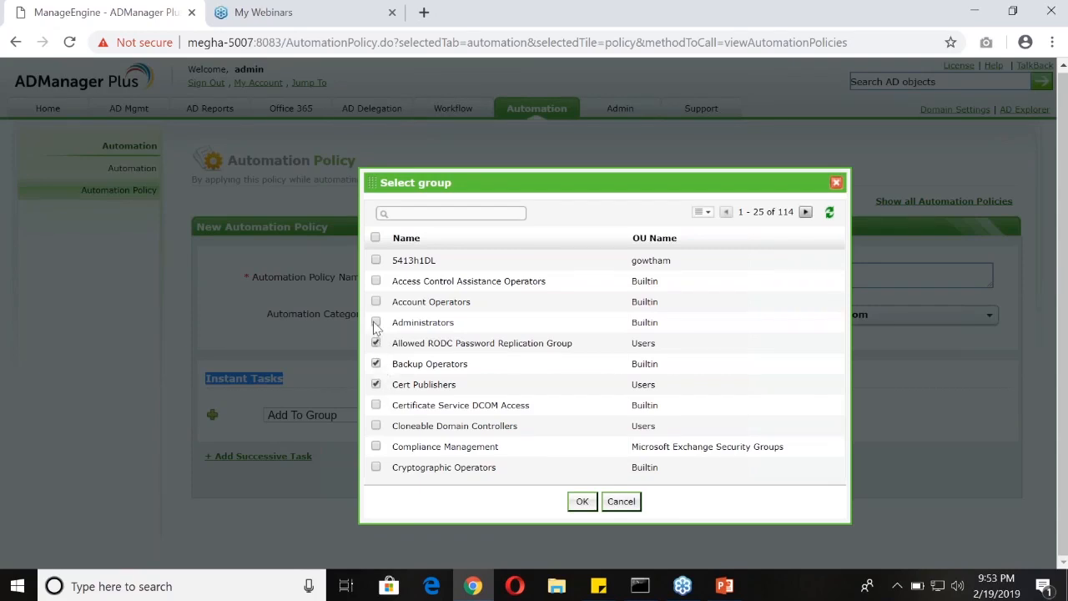
{"action": "left_click", "coordinate": [582, 501]}
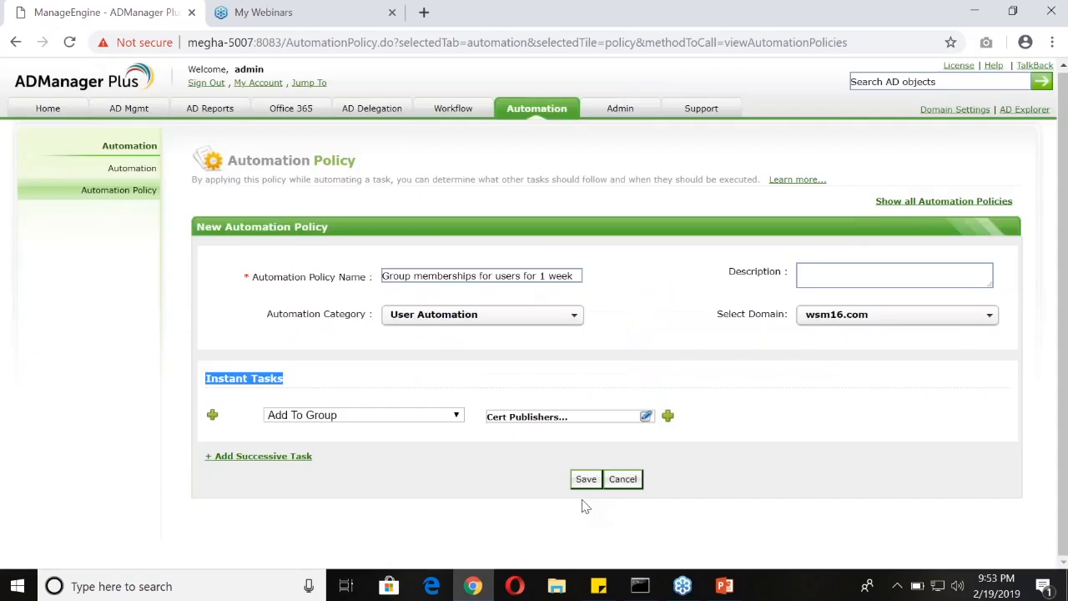
Add a successive task group that runs 7 days after the previous task
{"action": "left_click", "coordinate": [276, 459]}
{"action": "scroll", "coordinate": [360, 431], "scroll_direction": "down", "scroll_amount": 2}
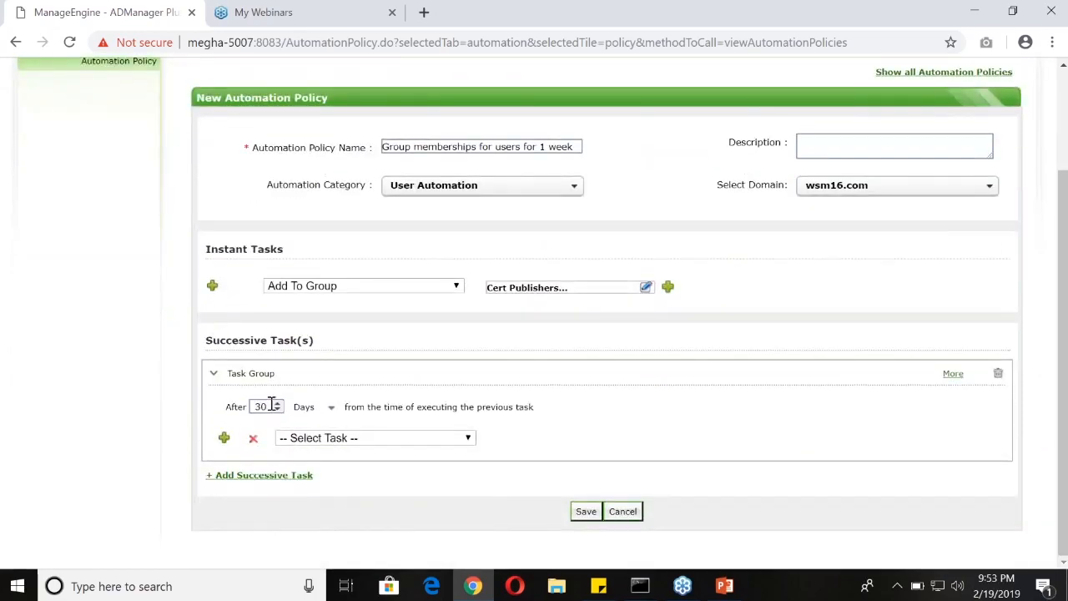
{"action": "left_click", "coordinate": [307, 407]}
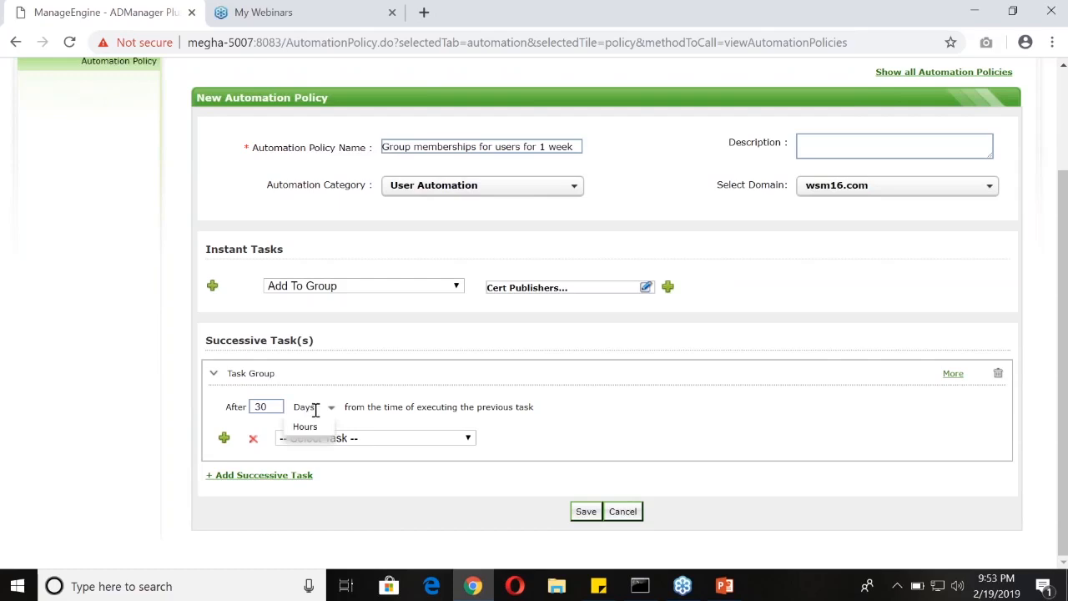
{"action": "double_click", "coordinate": [268, 406]}
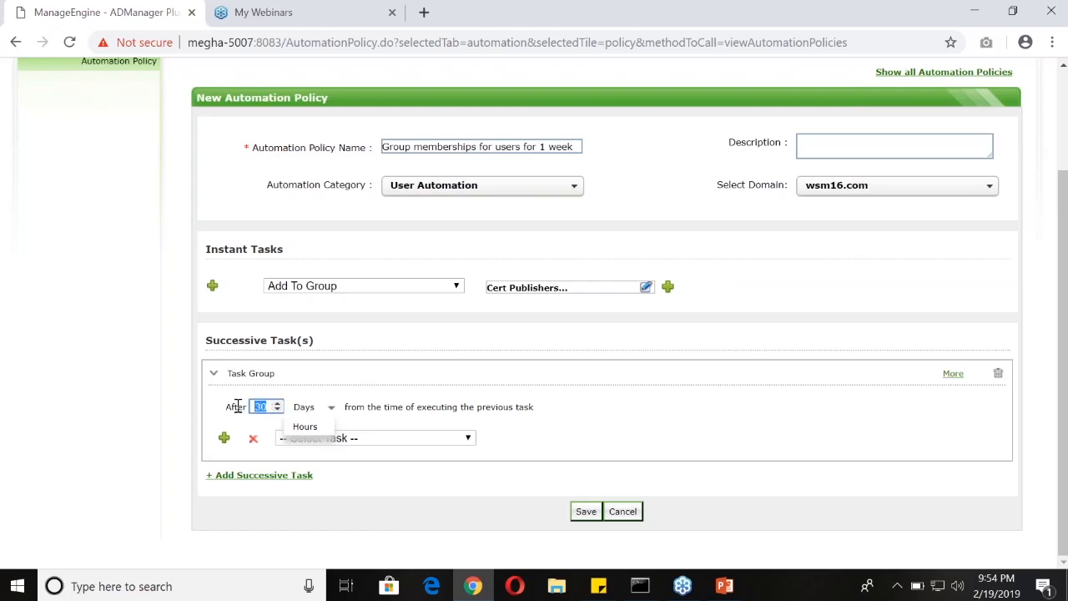
{"action": "type", "text": "7"}
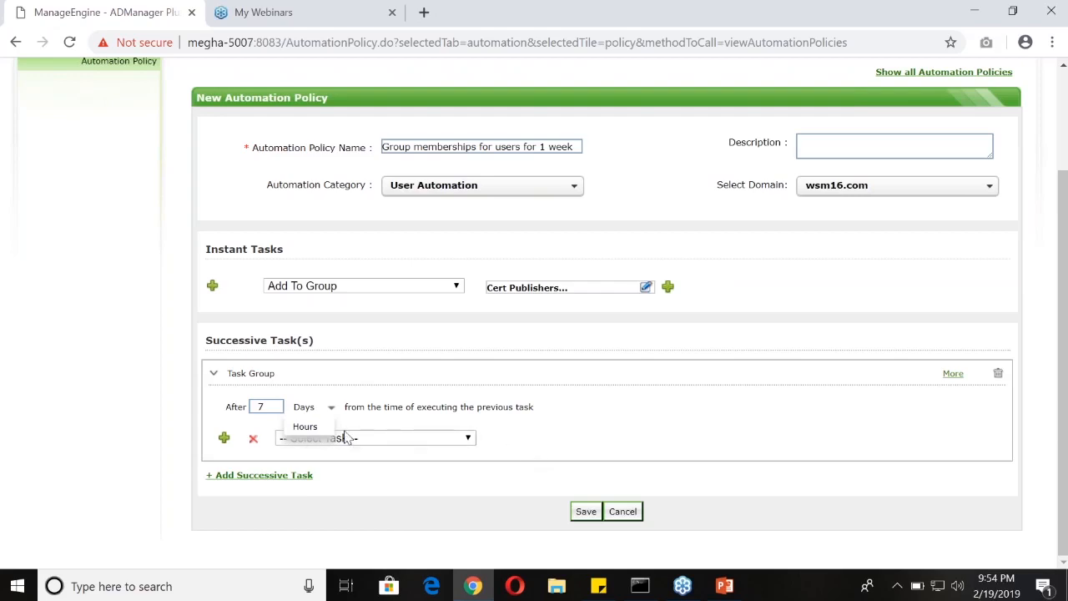
{"action": "left_click", "coordinate": [314, 408]}
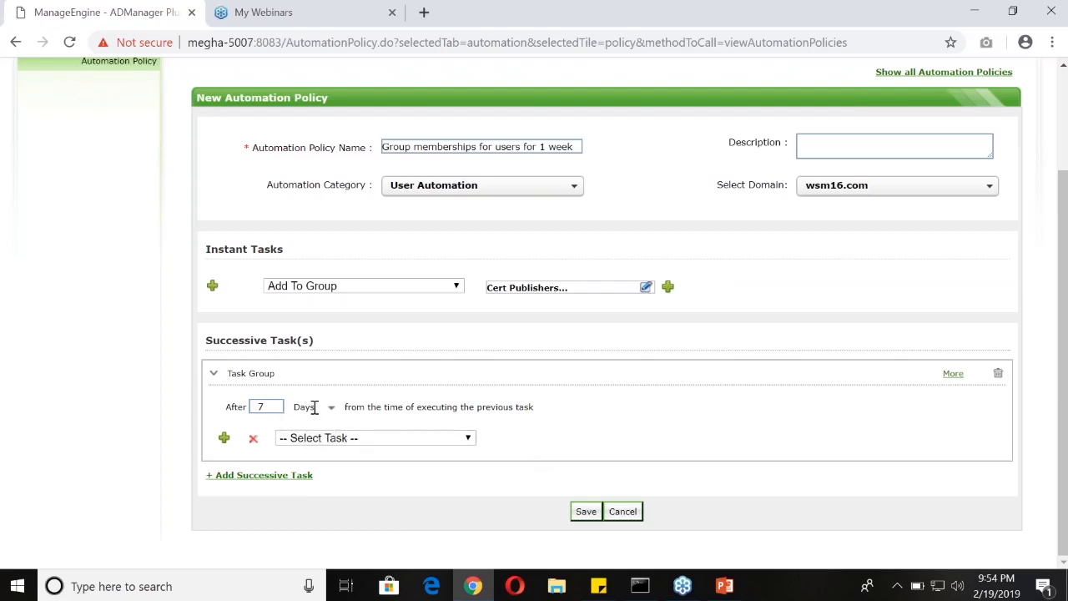
Set the successive task to Remove from Group for Allowed RODC Password Replication Group, Backup Operators, Cert Publishers and Administrators, leaving the clear-all option off
{"action": "left_click", "coordinate": [352, 439]}
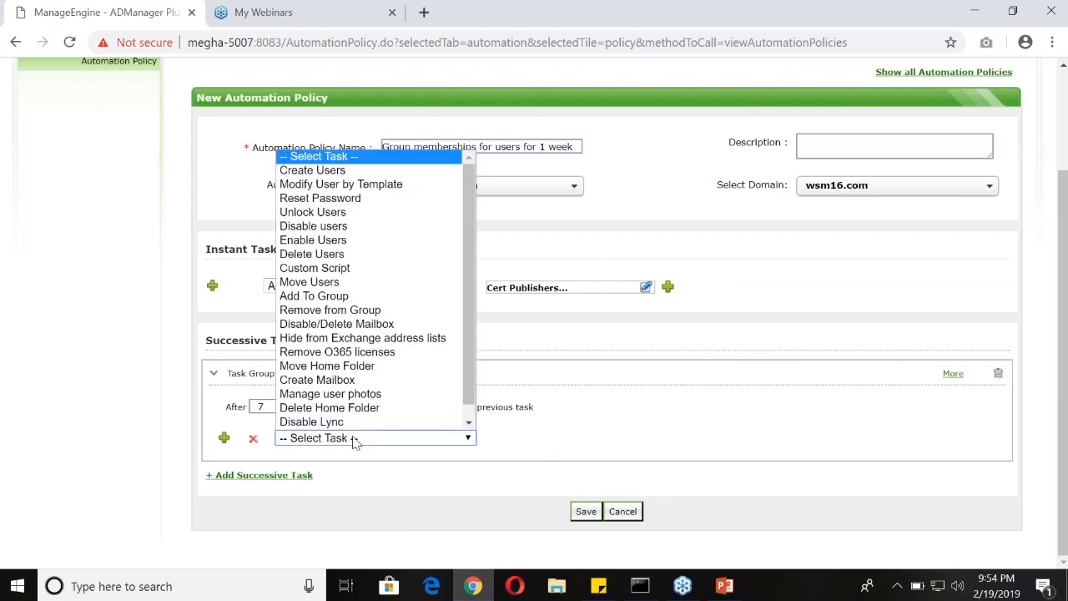
{"action": "left_click", "coordinate": [354, 312]}
{"action": "scroll", "coordinate": [703, 442], "scroll_direction": "down", "scroll_amount": 1}
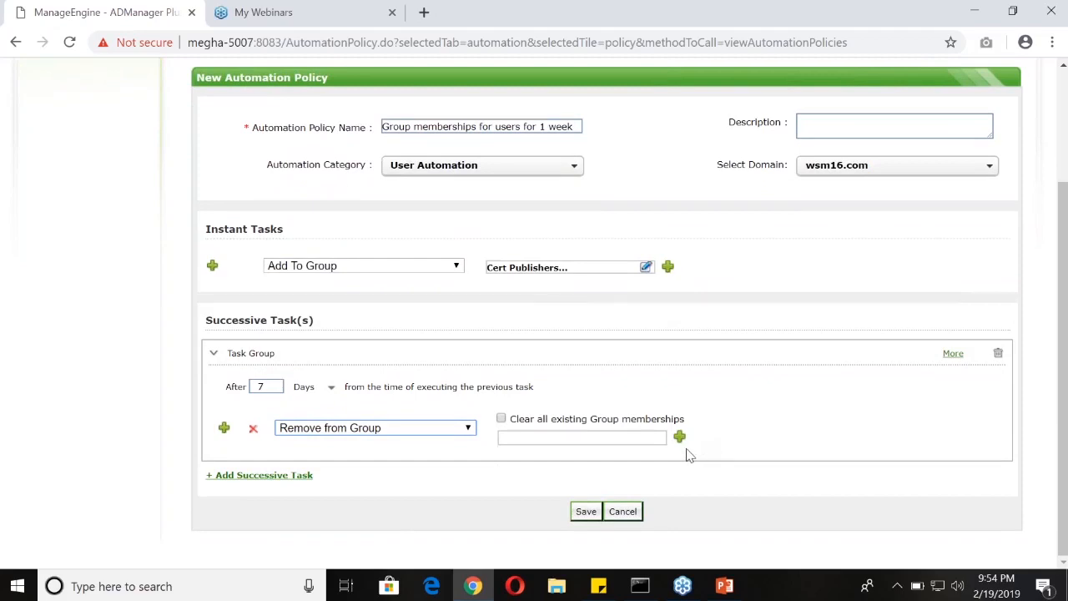
{"action": "left_click", "coordinate": [501, 418]}
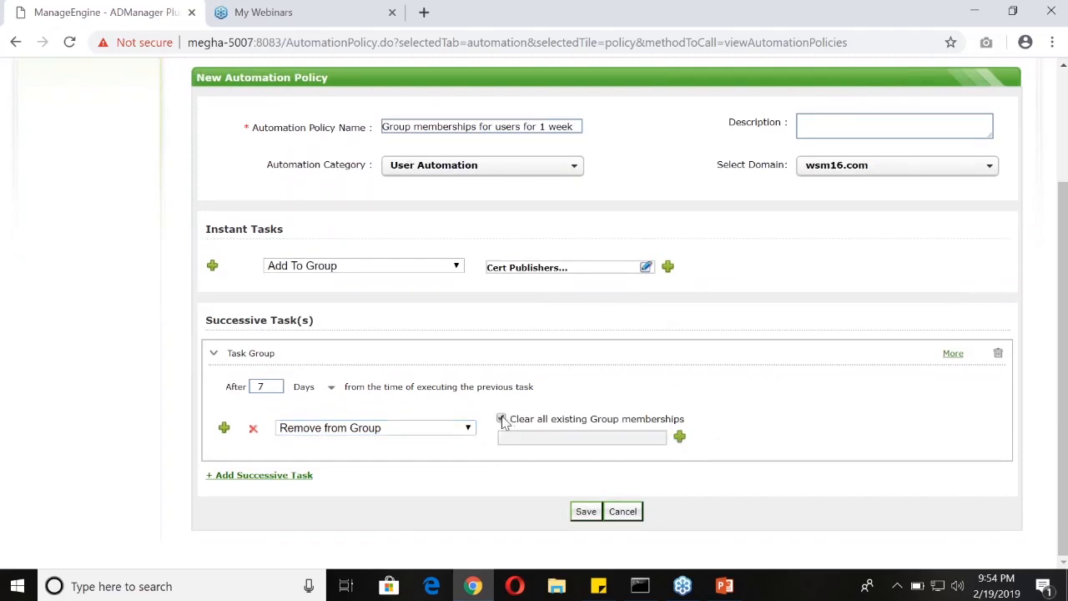
{"action": "left_click", "coordinate": [501, 418]}
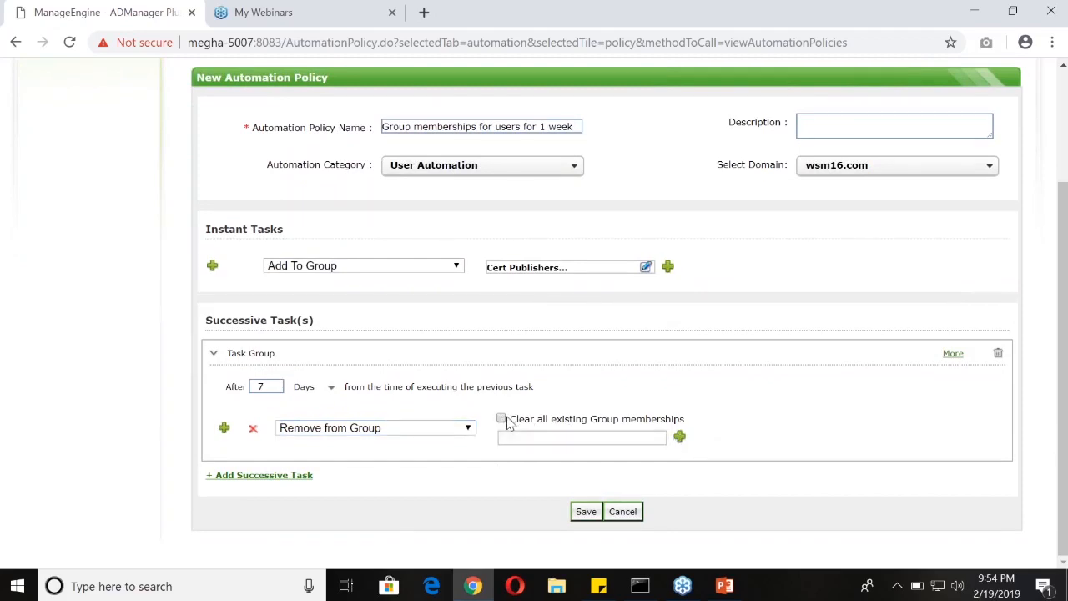
{"action": "left_click", "coordinate": [680, 438]}
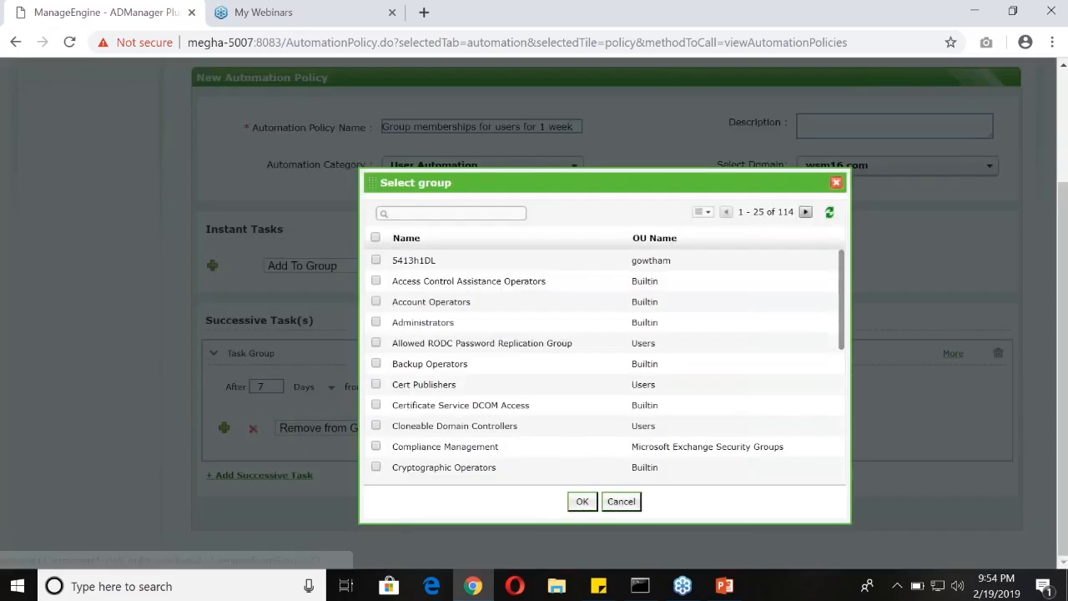
{"action": "left_click", "coordinate": [375, 343]}
{"action": "left_click", "coordinate": [375, 363]}
{"action": "left_click", "coordinate": [375, 384]}
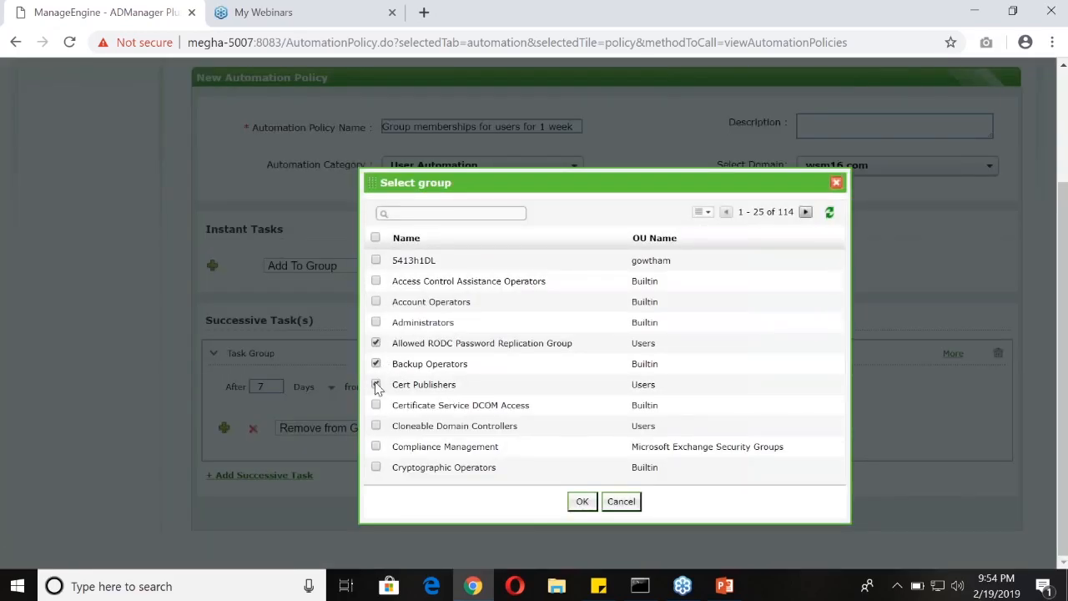
{"action": "left_click", "coordinate": [376, 322]}
{"action": "left_click", "coordinate": [582, 501]}
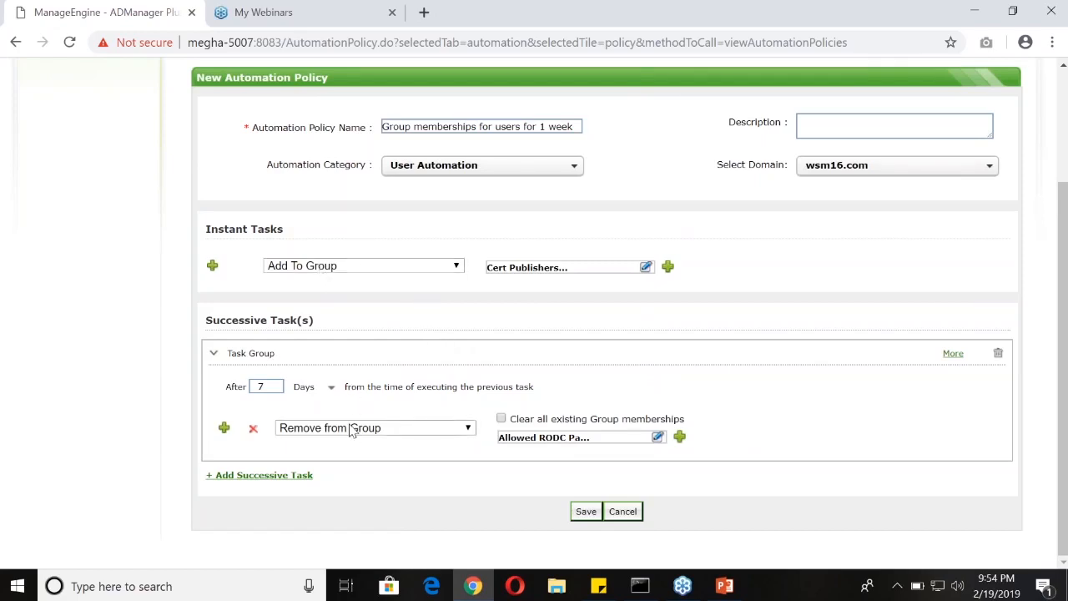
{"action": "left_click", "coordinate": [269, 267]}
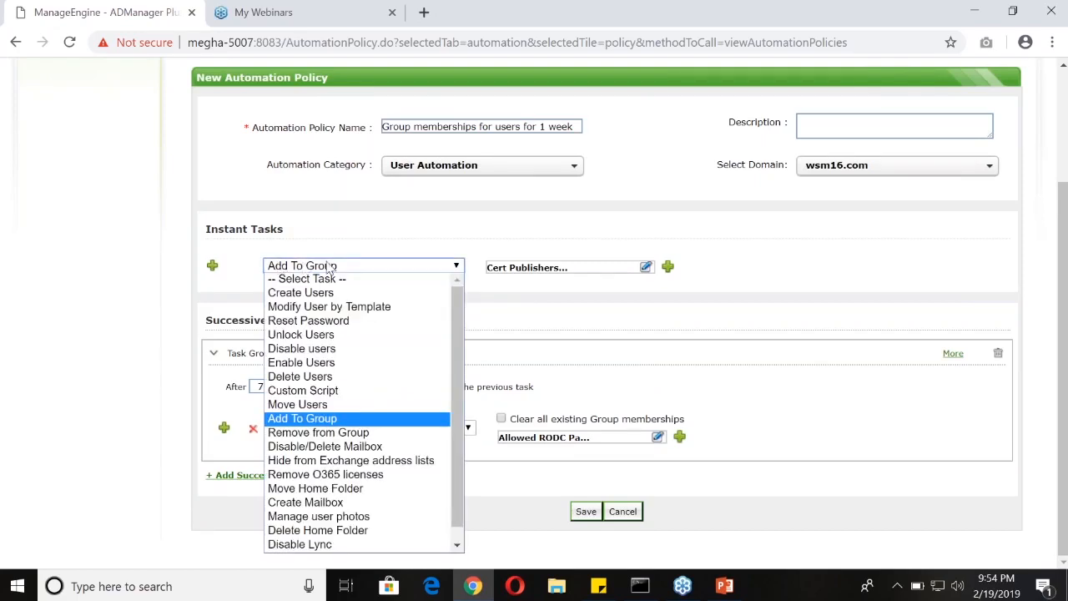
{"action": "left_click", "coordinate": [507, 317]}
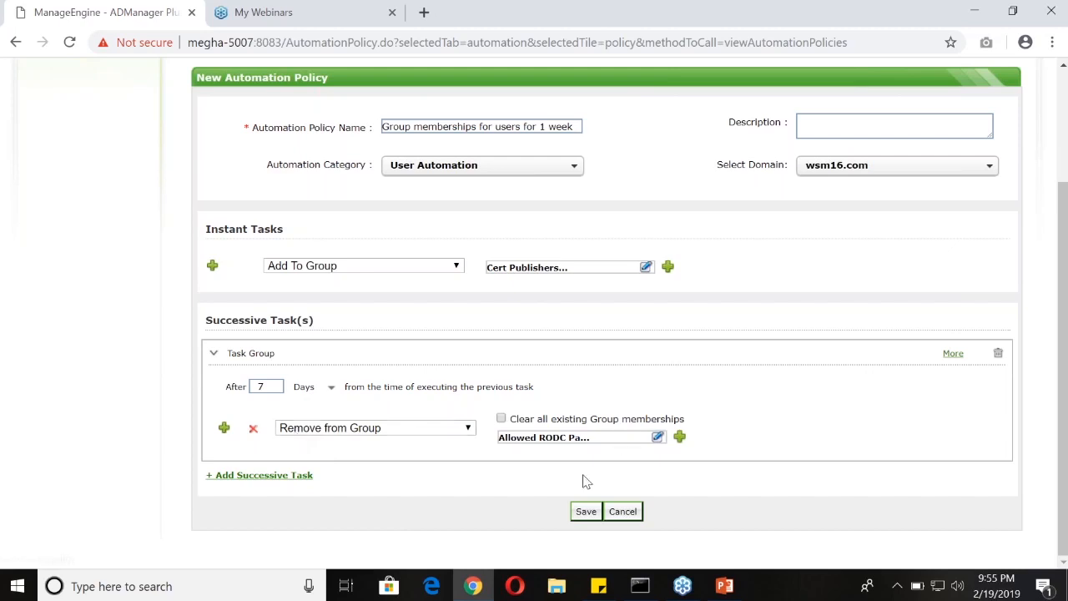
Leave the policy form without saving and start a new custom report from the Custom Reports section of AD Reports
{"action": "scroll", "coordinate": [90, 284], "scroll_direction": "up", "scroll_amount": 2}
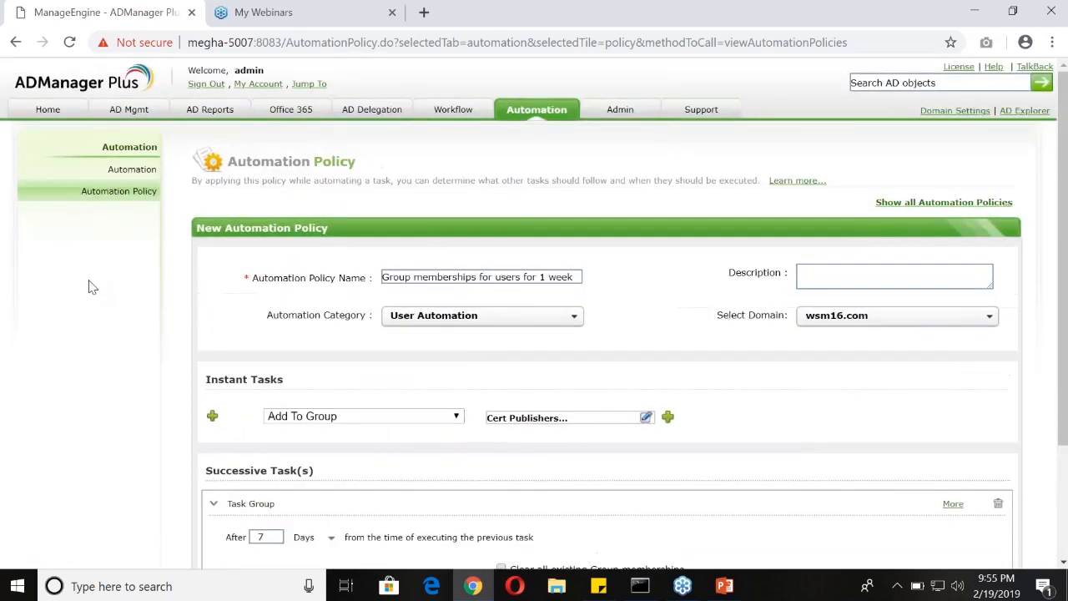
{"action": "left_click", "coordinate": [209, 111]}
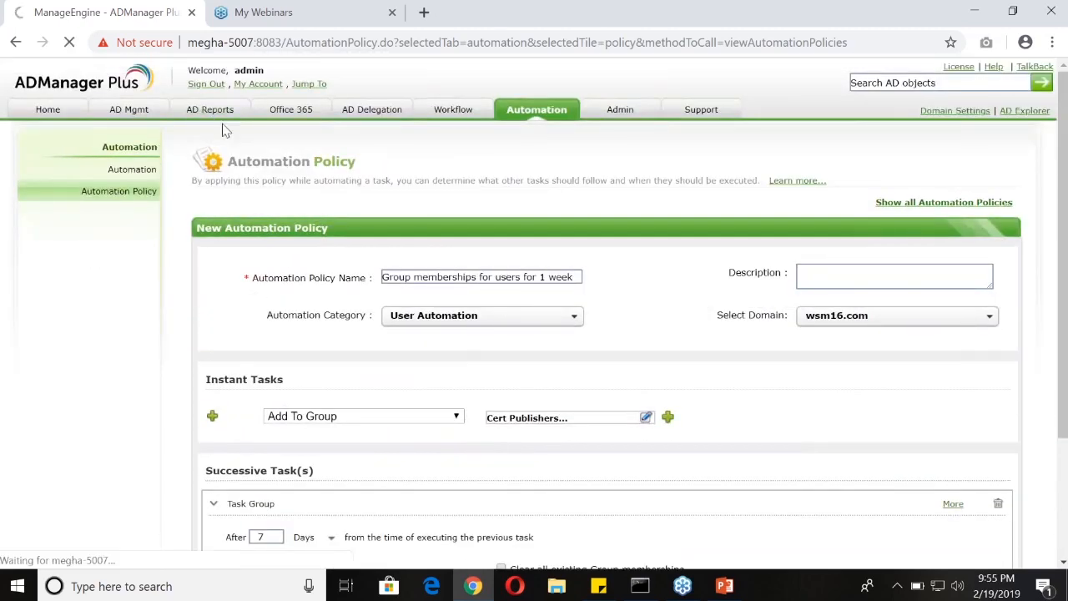
{"action": "mouse_move", "coordinate": [231, 134]}
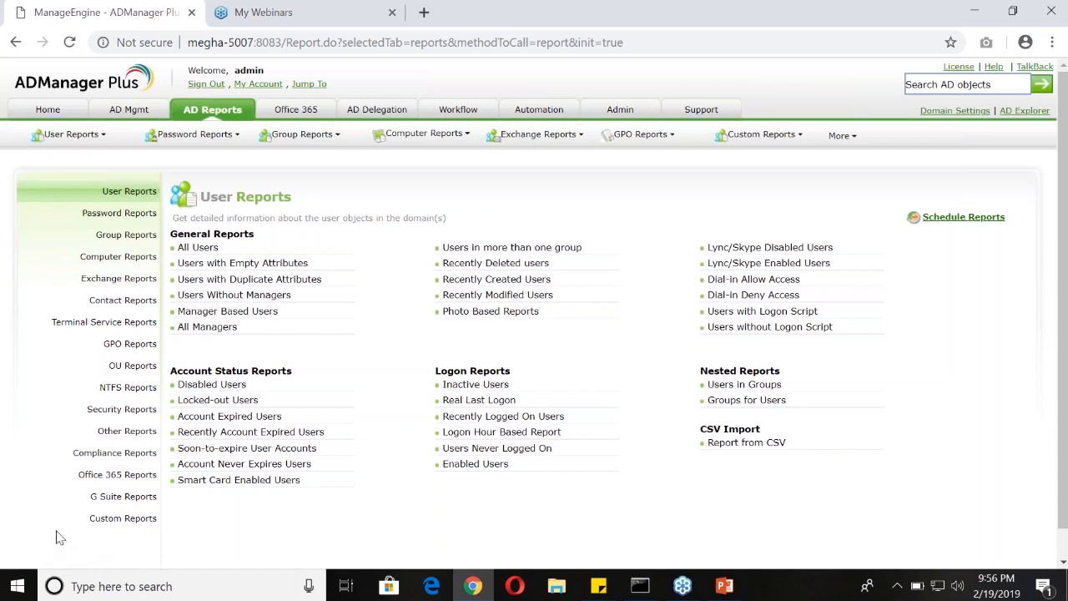
{"action": "left_click_drag", "start_coordinate": [77, 522], "coordinate": [118, 519]}
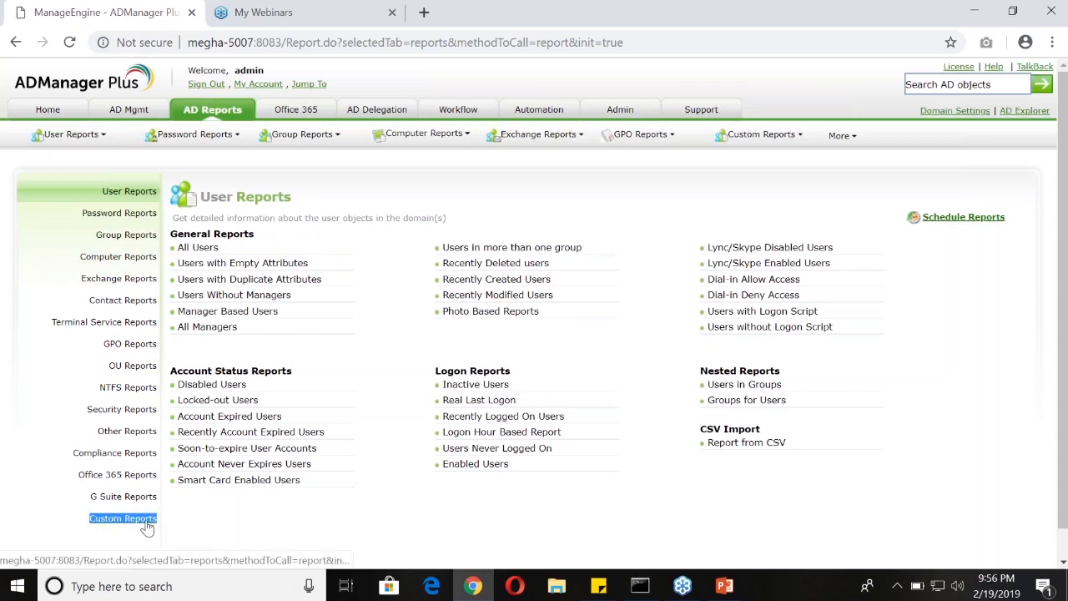
{"action": "left_click", "coordinate": [147, 524]}
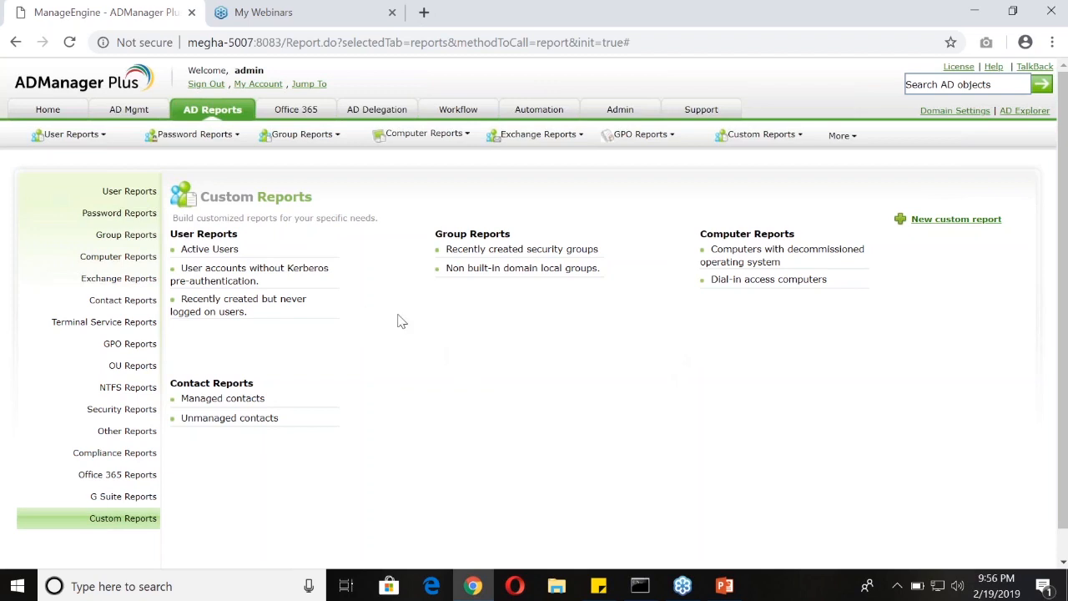
{"action": "left_click", "coordinate": [930, 224]}
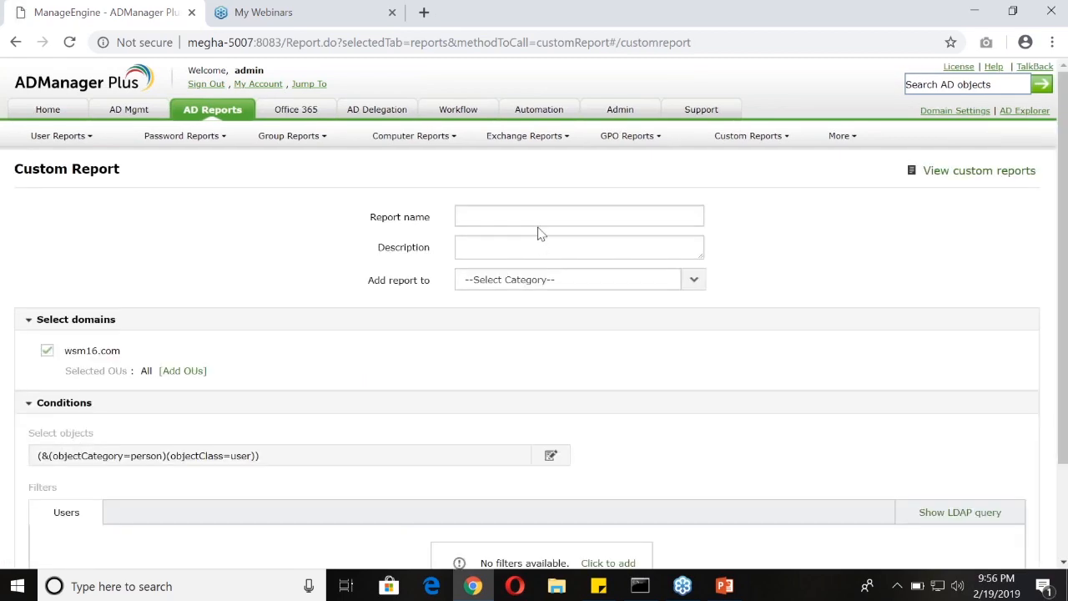
Name the custom report "User created 30 days back but never logged in", leaving the description empty
{"action": "left_click", "coordinate": [534, 216]}
{"action": "type", "text": "User"}
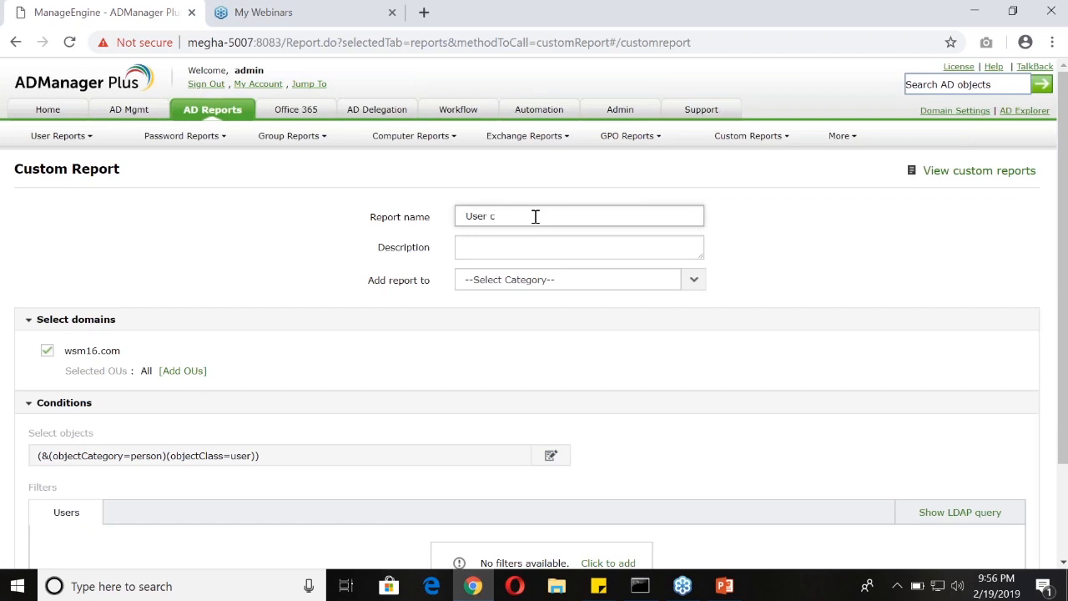
{"action": "type", "text": " created 30 days back but never logged in"}
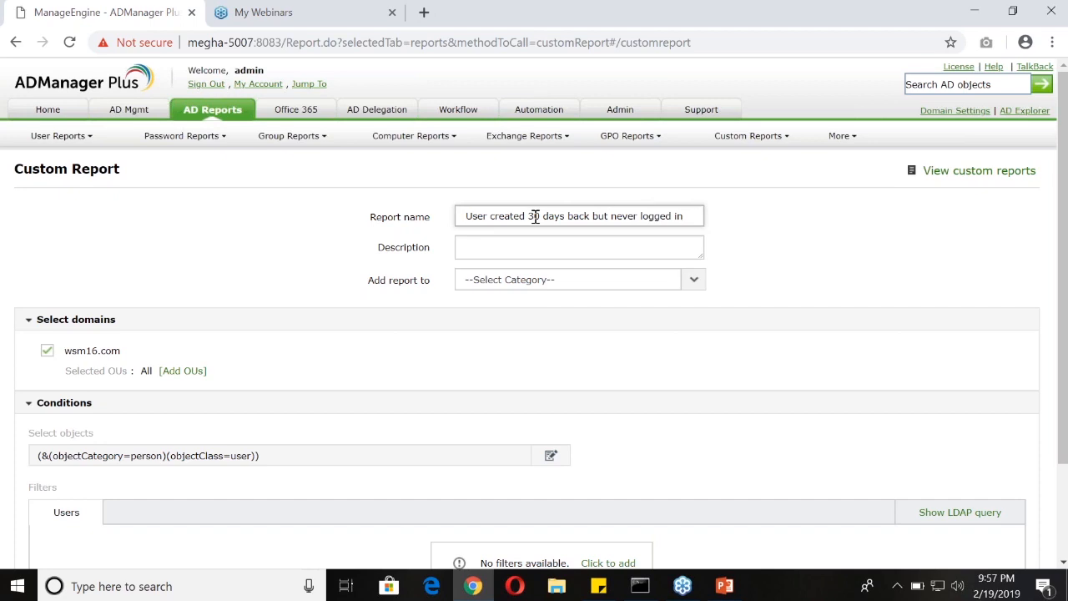
{"action": "left_click", "coordinate": [493, 242]}
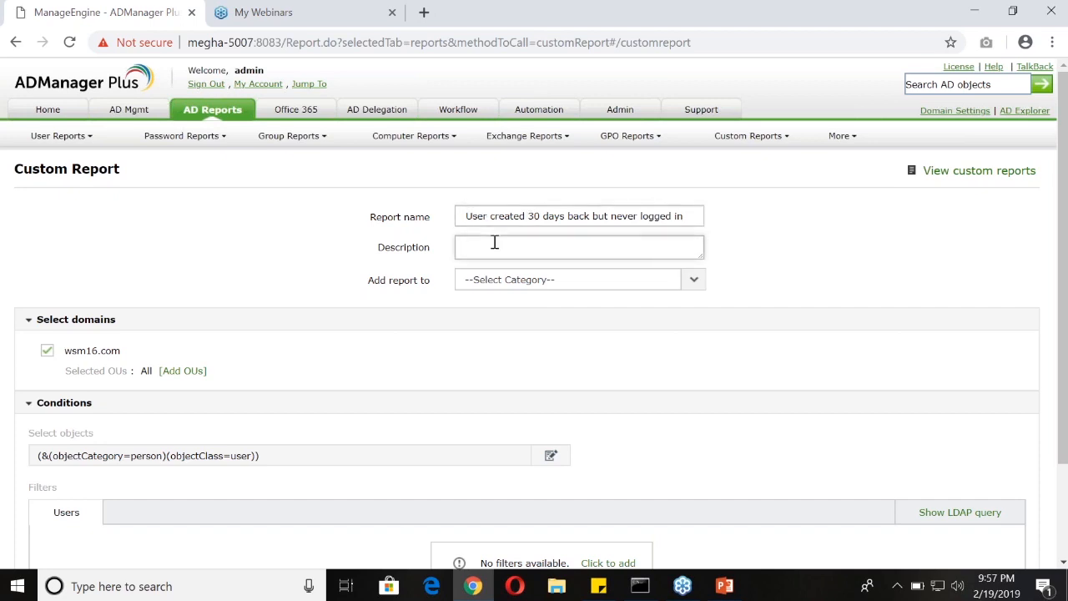
Review the report categories and the object types that the custom report can use
{"action": "left_click", "coordinate": [553, 281]}
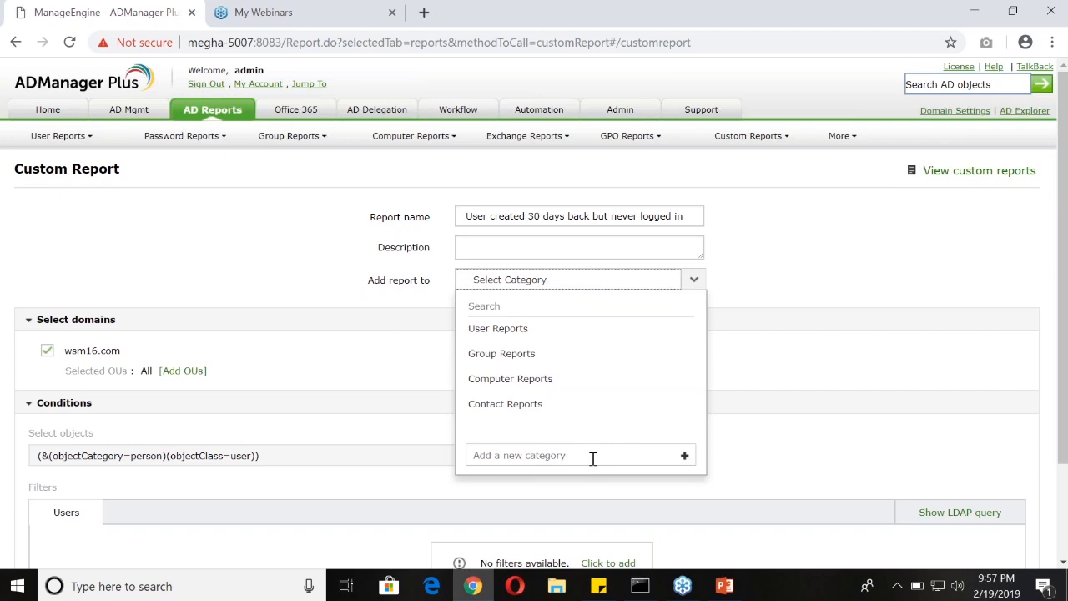
{"action": "left_click", "coordinate": [736, 359]}
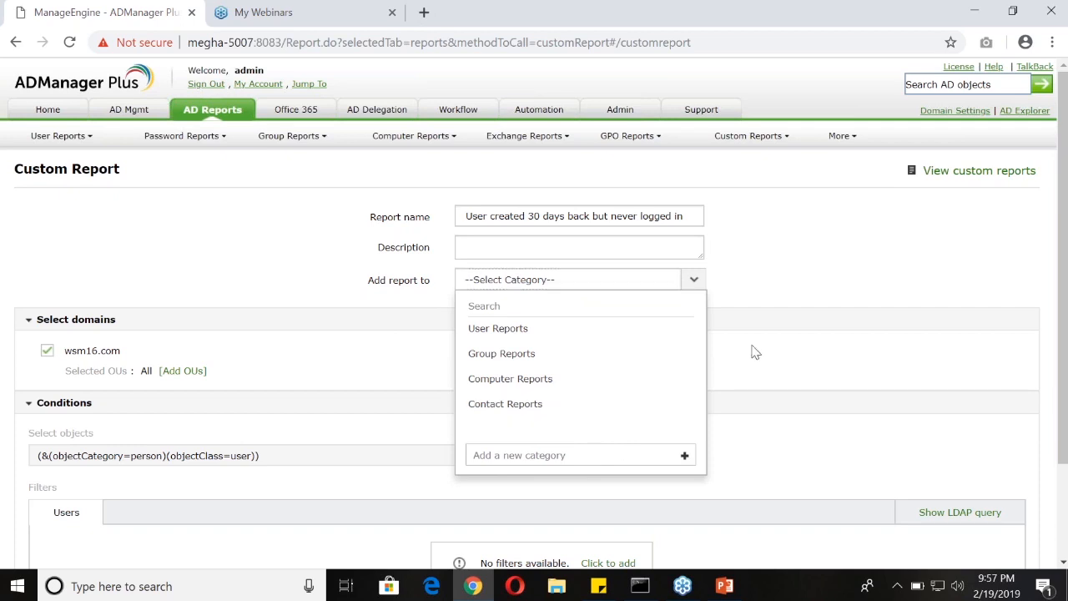
{"action": "scroll", "coordinate": [105, 322], "scroll_direction": "down", "scroll_amount": 1}
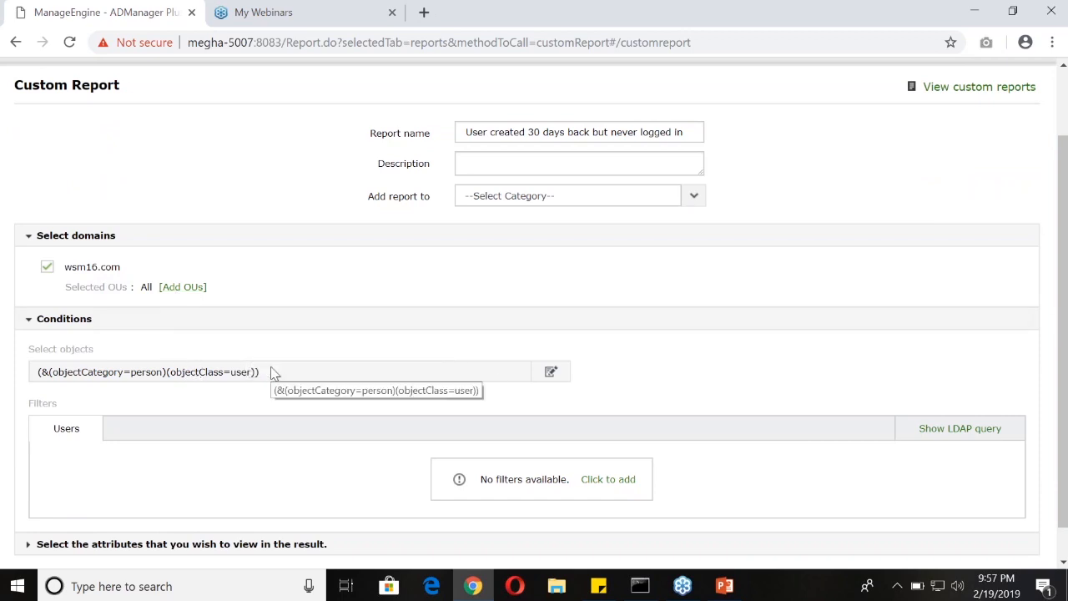
{"action": "left_click", "coordinate": [549, 373]}
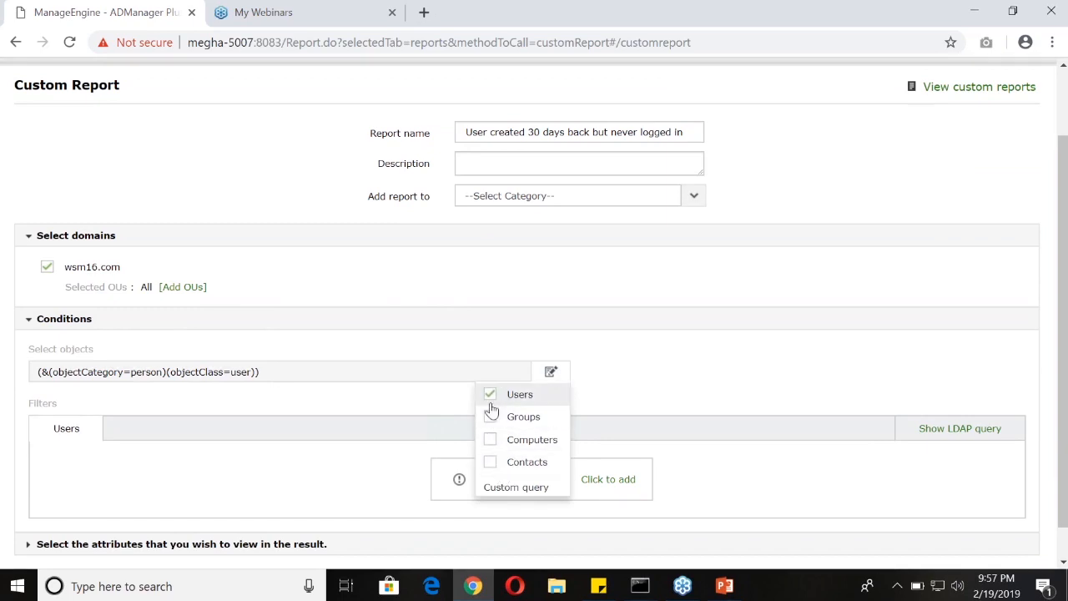
{"action": "left_click", "coordinate": [610, 375]}
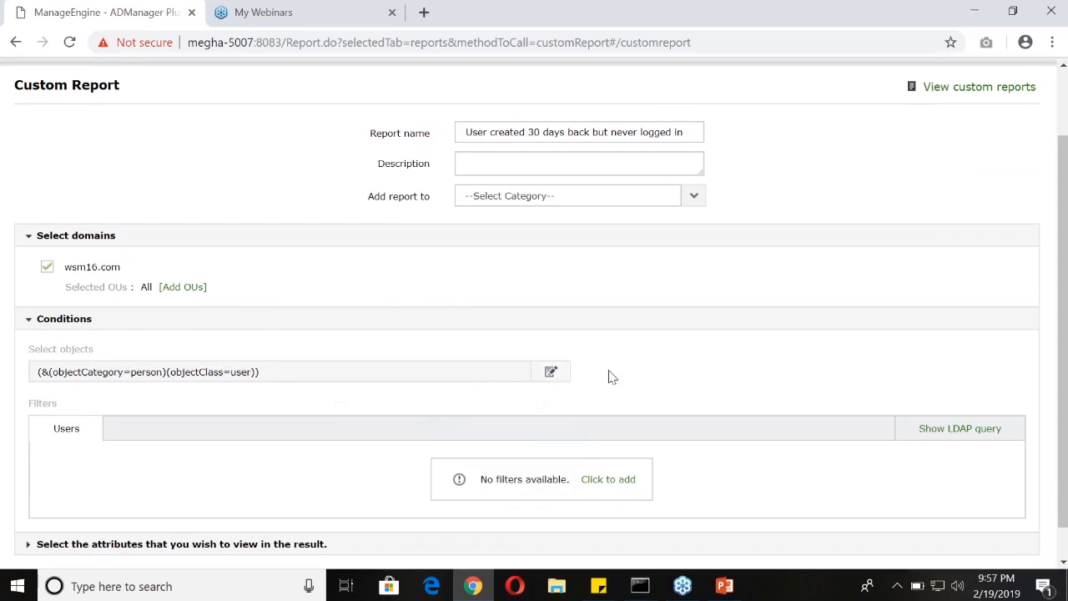
Add a user filter that matches When Created within the last 30 days
{"action": "scroll", "coordinate": [600, 401], "scroll_direction": "down", "scroll_amount": 1}
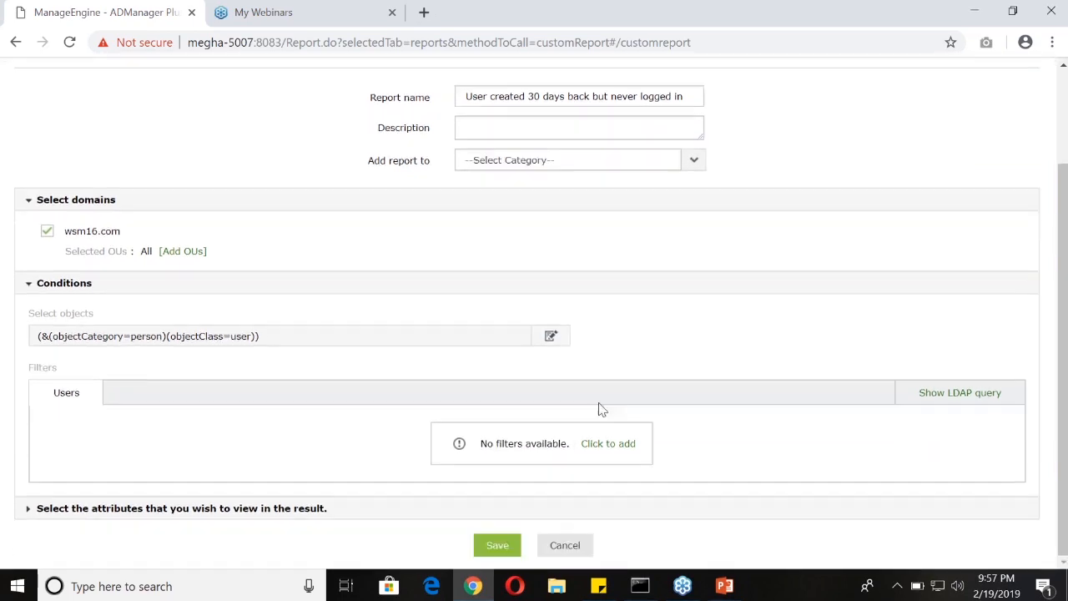
{"action": "left_click", "coordinate": [599, 446]}
{"action": "left_click", "coordinate": [319, 435]}
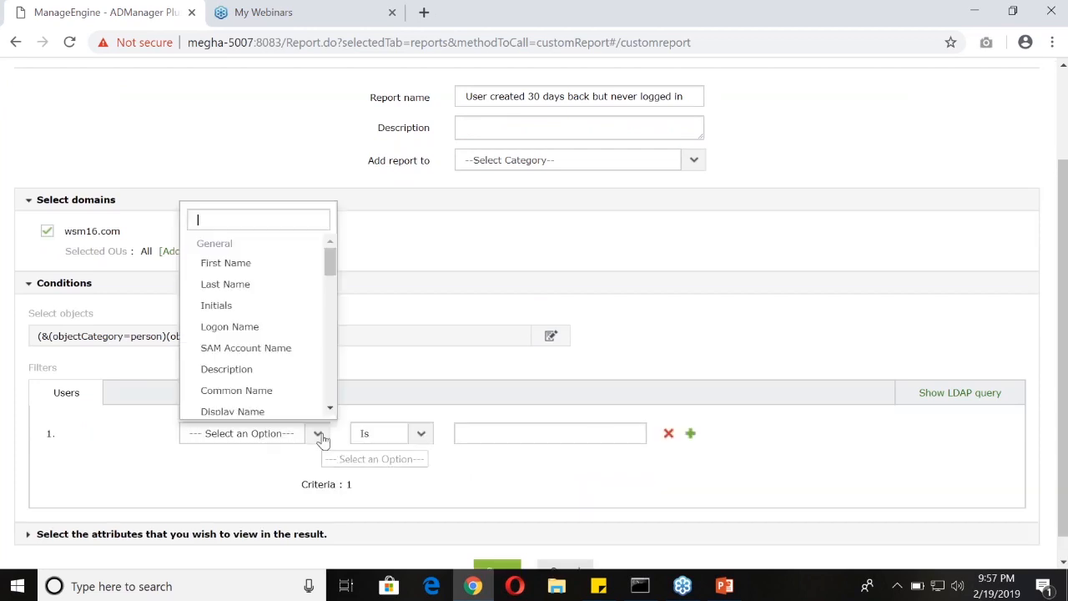
{"action": "scroll", "coordinate": [296, 405], "scroll_direction": "down", "scroll_amount": 2}
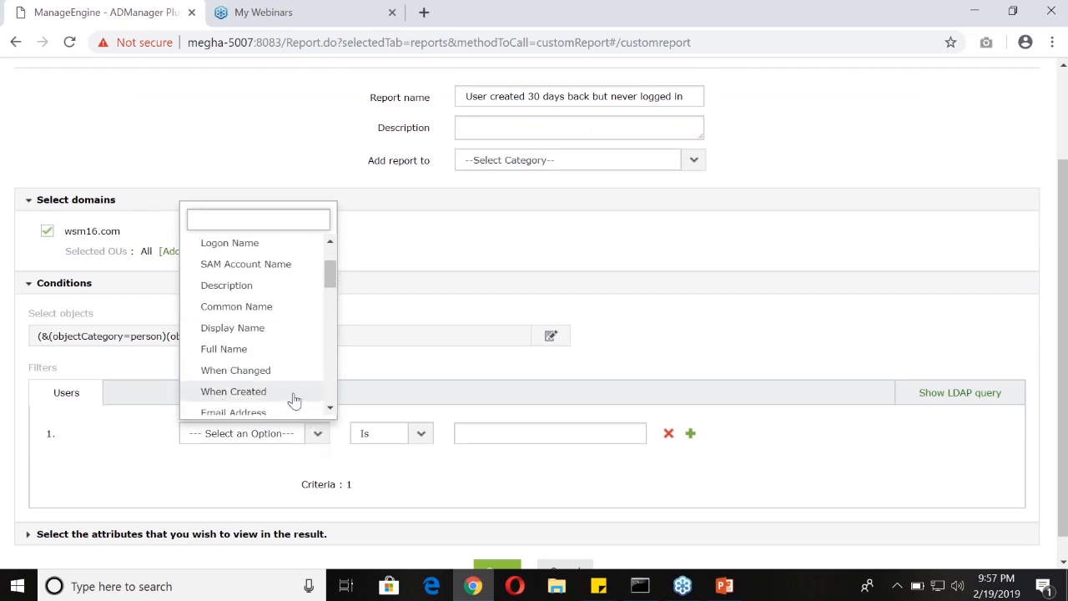
{"action": "left_click", "coordinate": [296, 392]}
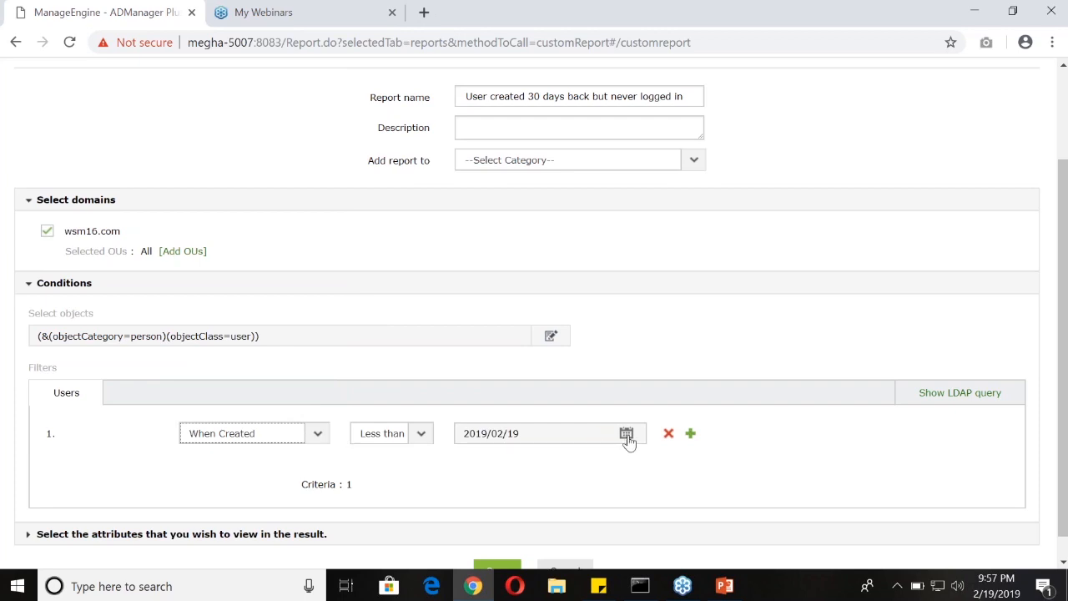
{"action": "left_click", "coordinate": [422, 439]}
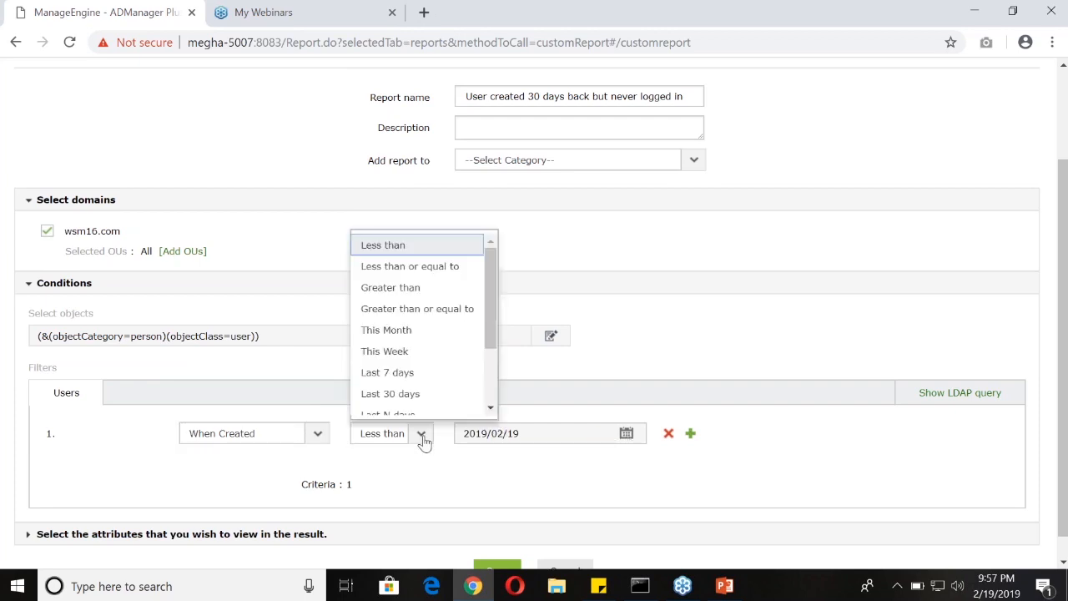
{"action": "left_click", "coordinate": [415, 395]}
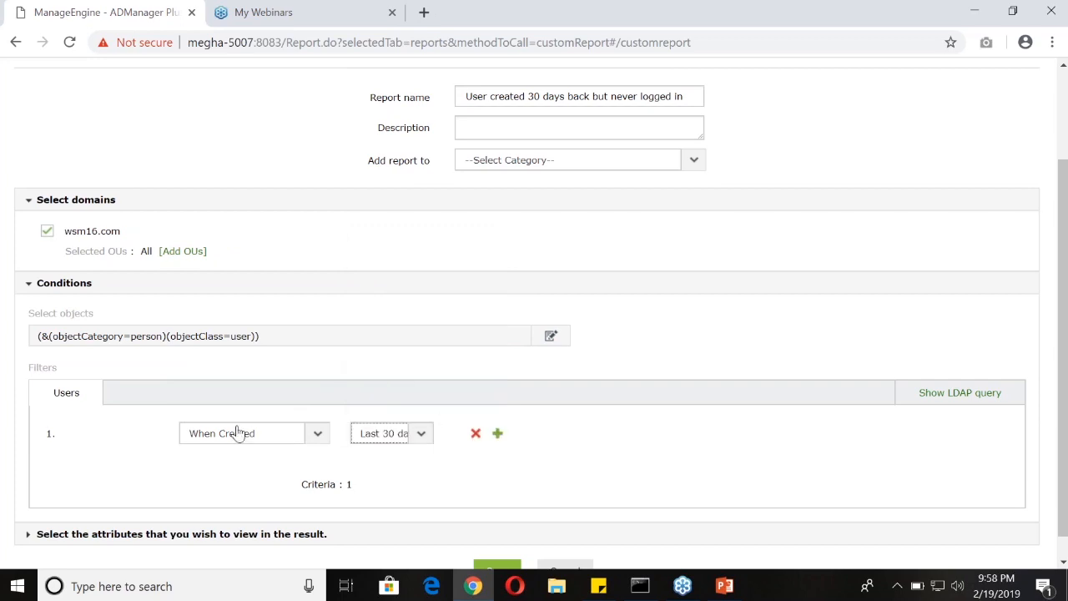
Add a second filter joined with AND that matches Last Logon Time within the last 30 days
{"action": "left_click", "coordinate": [497, 435]}
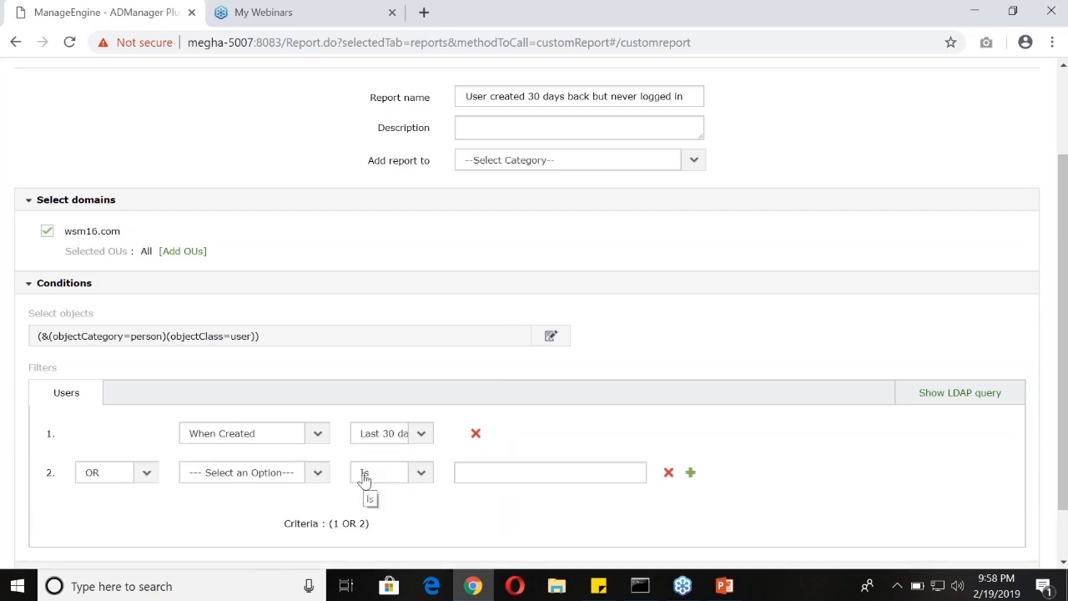
{"action": "left_click", "coordinate": [146, 475]}
{"action": "left_click", "coordinate": [144, 519]}
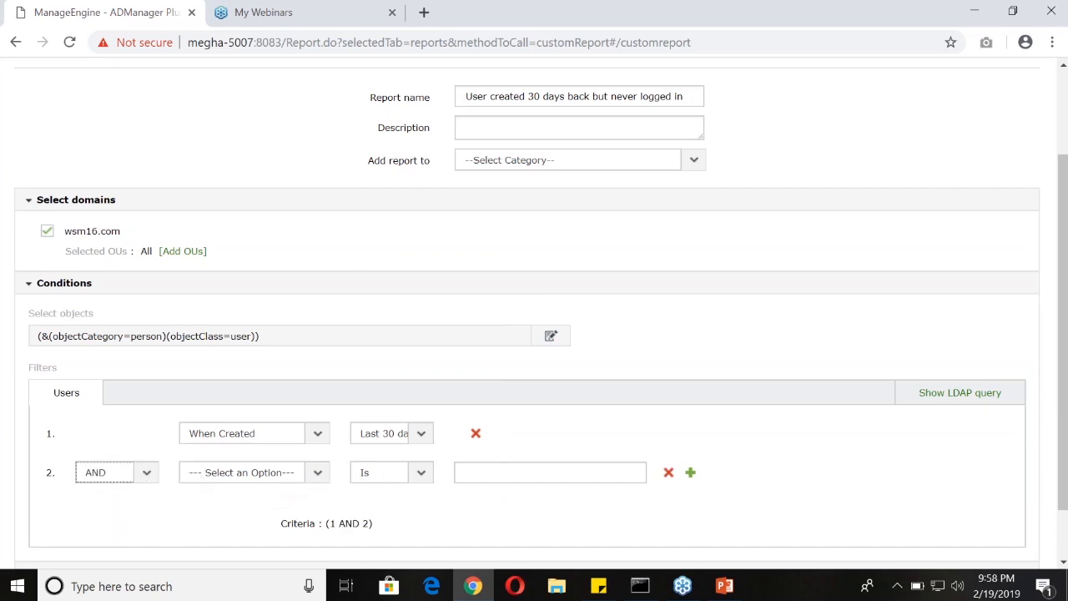
{"action": "left_click", "coordinate": [310, 475]}
{"action": "scroll", "coordinate": [281, 382], "scroll_direction": "down", "scroll_amount": 2}
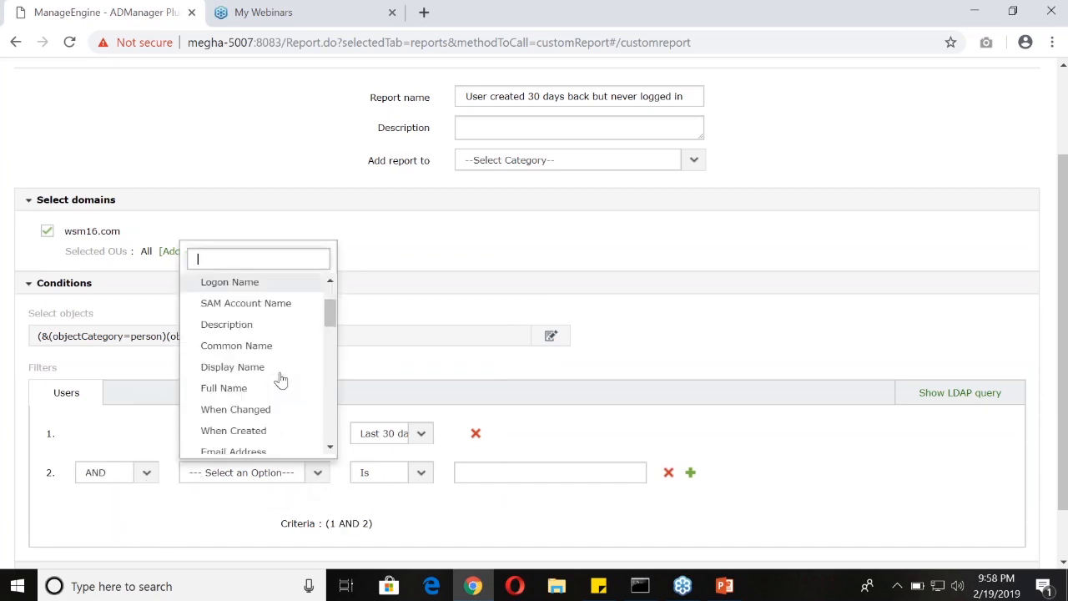
{"action": "scroll", "coordinate": [280, 390], "scroll_direction": "down", "scroll_amount": 2}
{"action": "scroll", "coordinate": [278, 396], "scroll_direction": "down", "scroll_amount": 5}
{"action": "scroll", "coordinate": [268, 407], "scroll_direction": "down", "scroll_amount": 4}
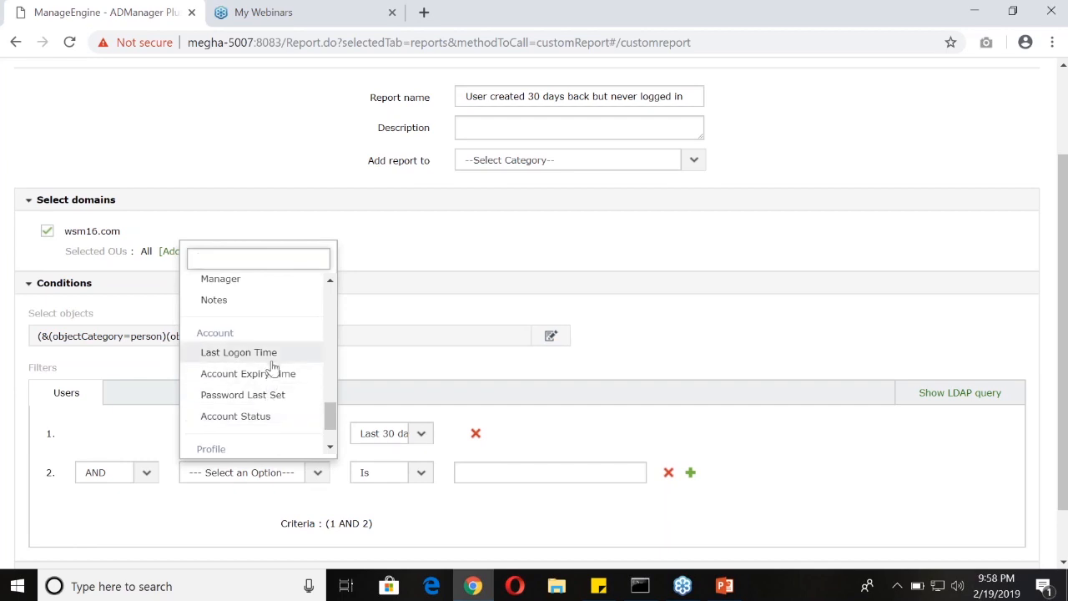
{"action": "left_click", "coordinate": [274, 355]}
{"action": "left_click", "coordinate": [418, 473]}
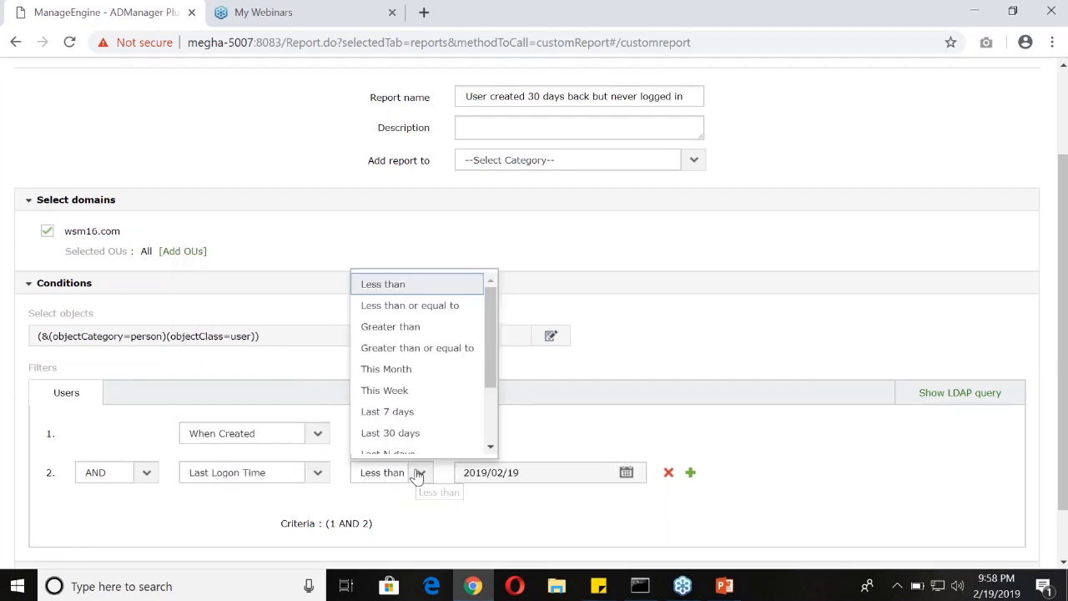
{"action": "left_click", "coordinate": [412, 436]}
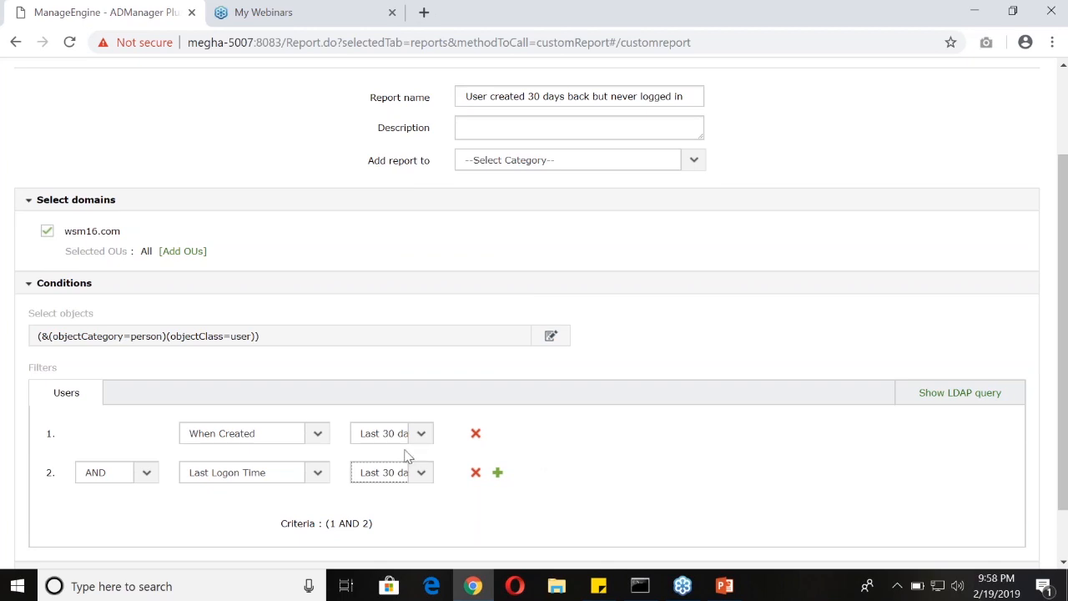
Add a third filter row and browse the attributes available for it without choosing one
{"action": "scroll", "coordinate": [405, 453], "scroll_direction": "down", "scroll_amount": 2}
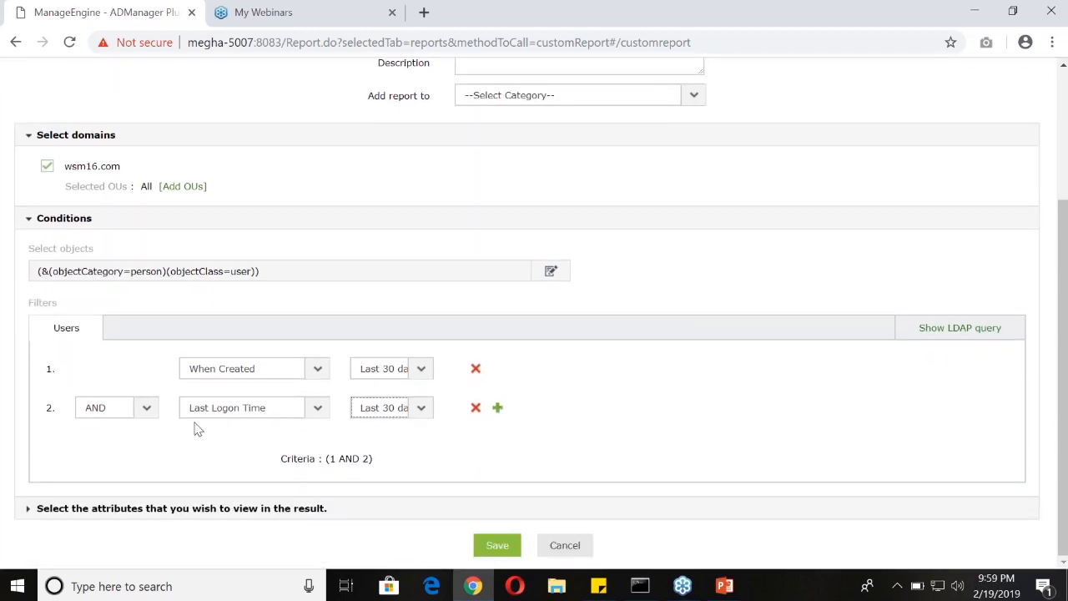
{"action": "left_click", "coordinate": [498, 409]}
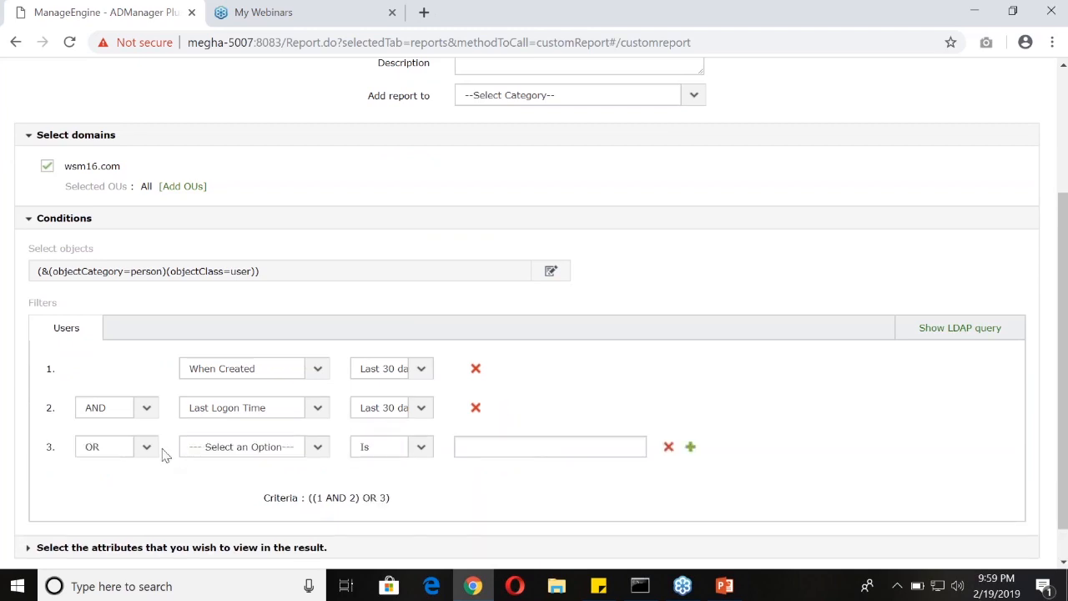
{"action": "left_click", "coordinate": [310, 454]}
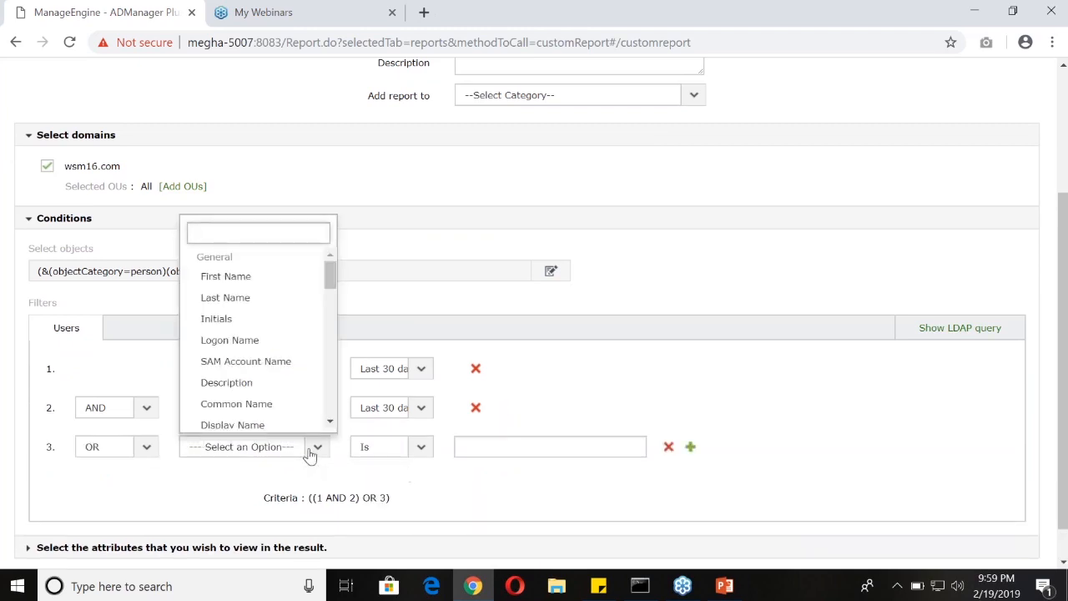
{"action": "scroll", "coordinate": [277, 407], "scroll_direction": "down", "scroll_amount": 3}
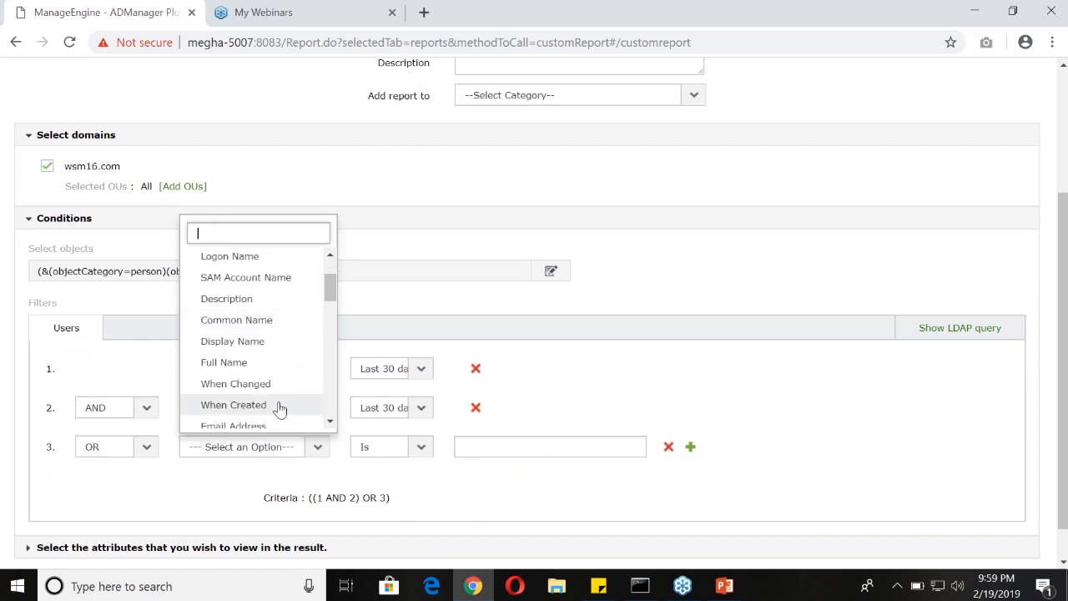
{"action": "scroll", "coordinate": [276, 406], "scroll_direction": "down", "scroll_amount": 3}
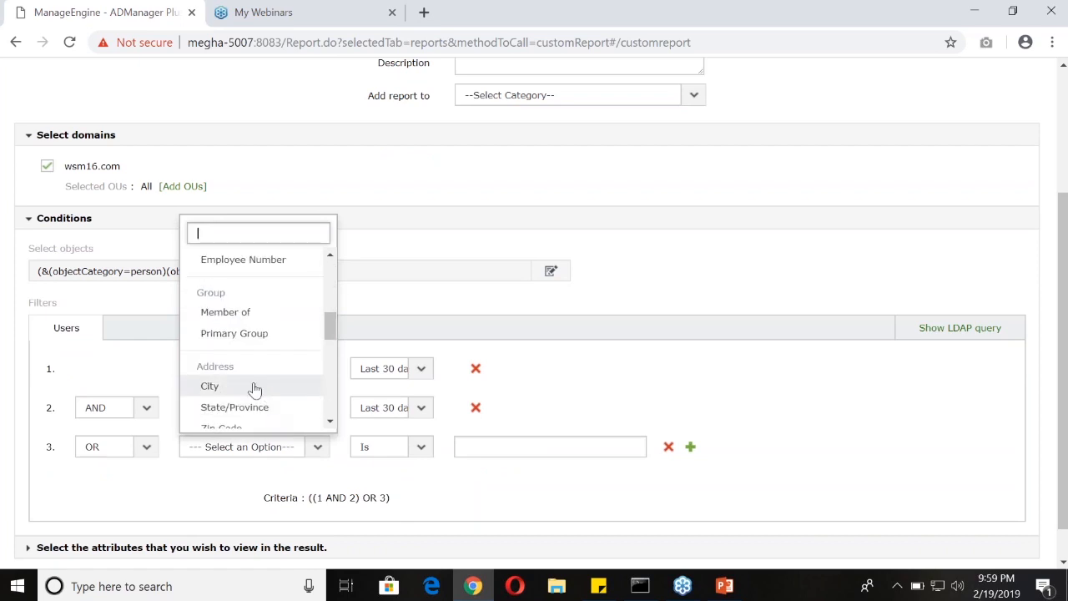
{"action": "scroll", "coordinate": [256, 389], "scroll_direction": "down", "scroll_amount": 3}
{"action": "scroll", "coordinate": [254, 387], "scroll_direction": "down", "scroll_amount": 5}
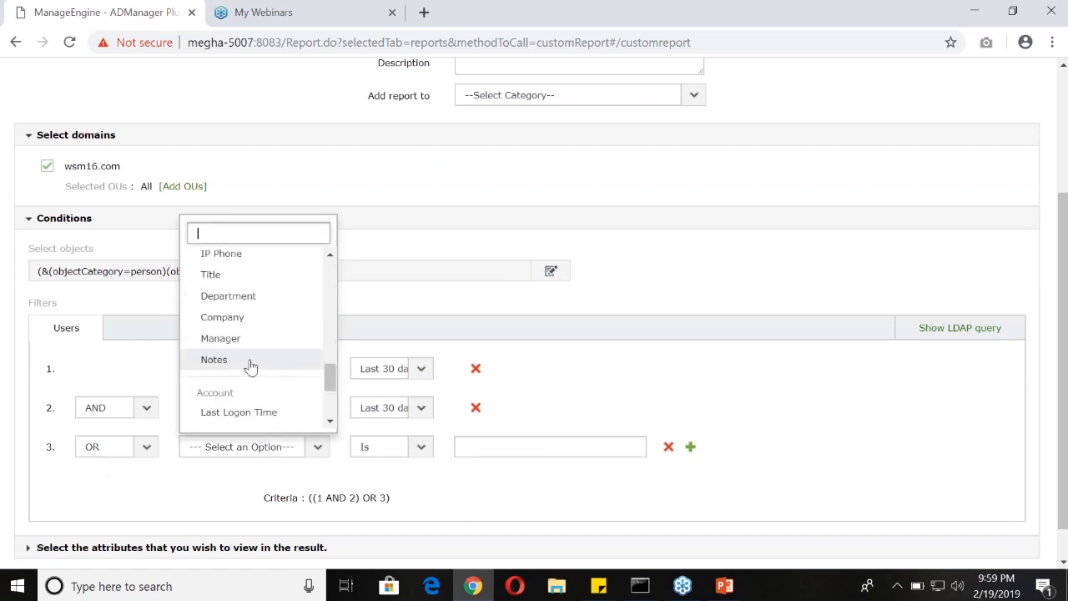
{"action": "scroll", "coordinate": [254, 400], "scroll_direction": "down", "scroll_amount": 3}
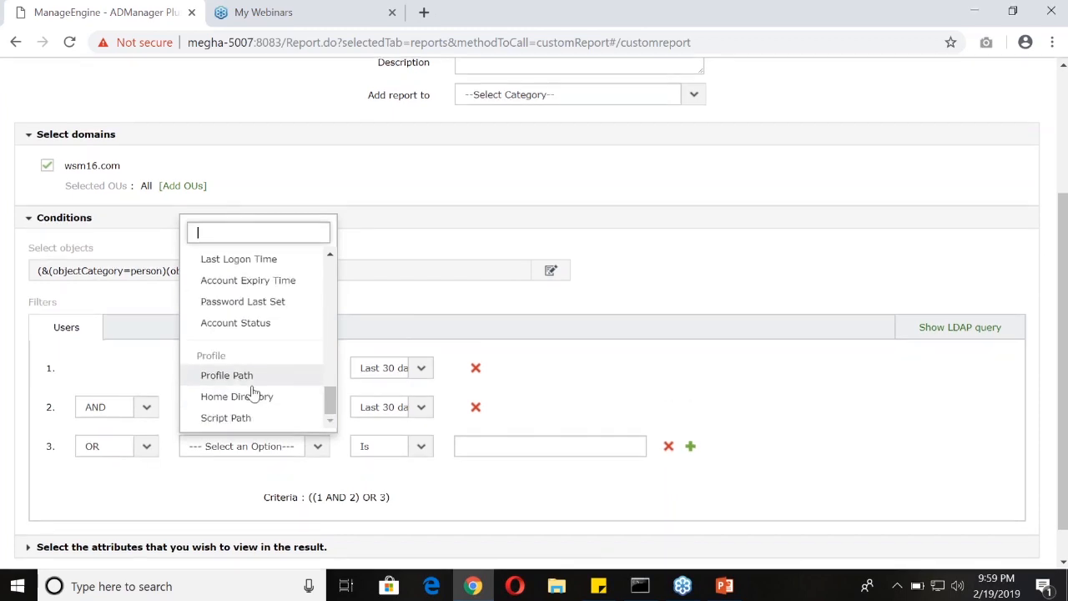
{"action": "scroll", "coordinate": [256, 393], "scroll_direction": "down", "scroll_amount": 1}
{"action": "scroll", "coordinate": [255, 359], "scroll_direction": "up", "scroll_amount": 3}
{"action": "scroll", "coordinate": [255, 354], "scroll_direction": "up", "scroll_amount": 3}
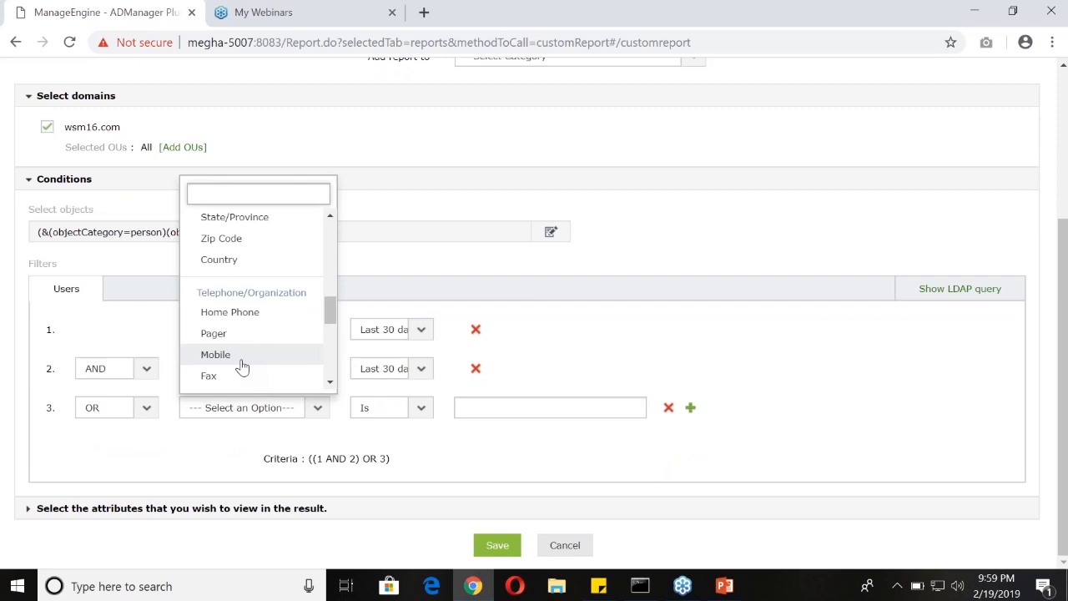
{"action": "scroll", "coordinate": [241, 363], "scroll_direction": "up", "scroll_amount": 5}
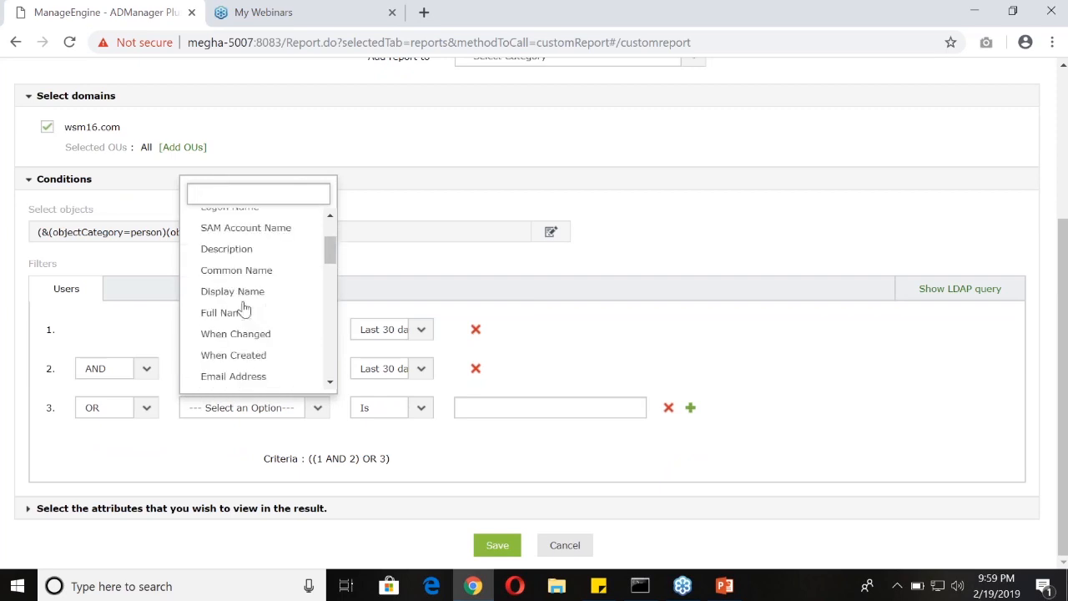
{"action": "scroll", "coordinate": [244, 302], "scroll_direction": "up", "scroll_amount": 2}
{"action": "scroll", "coordinate": [649, 382], "scroll_direction": "up", "scroll_amount": 1}
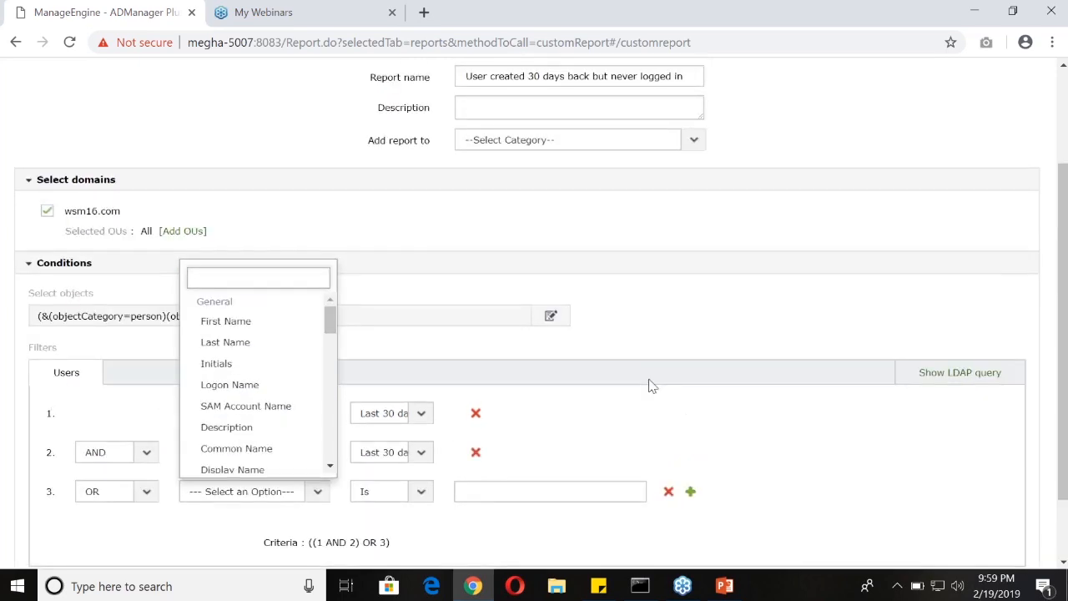
{"action": "left_click", "coordinate": [653, 405]}
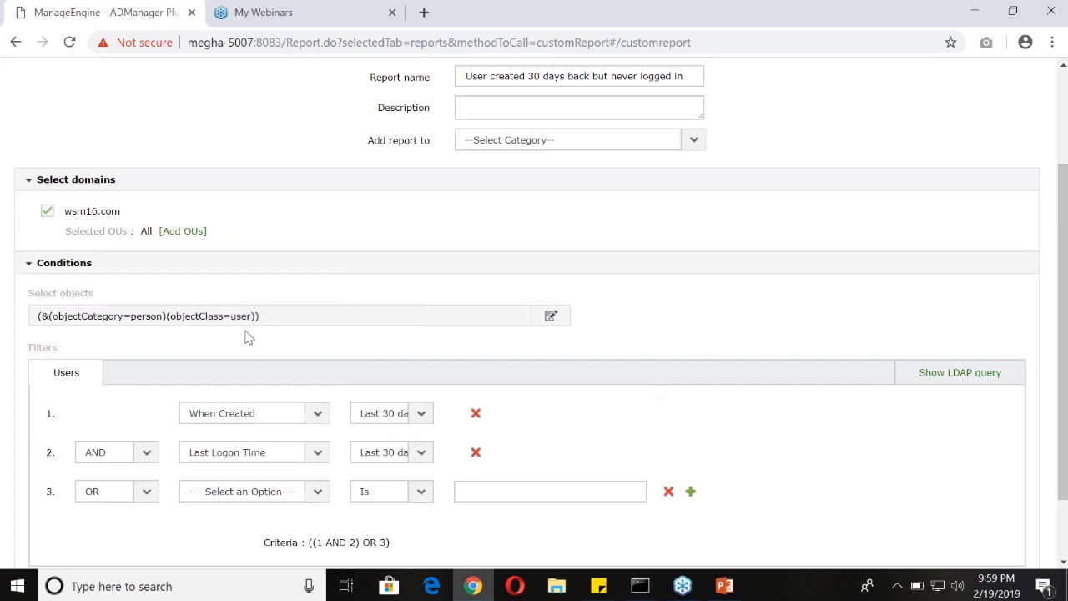
Switch the object selection to a custom query and expand the section for choosing the attributes to view in the result
{"action": "left_click", "coordinate": [550, 319]}
{"action": "left_click", "coordinate": [521, 431]}
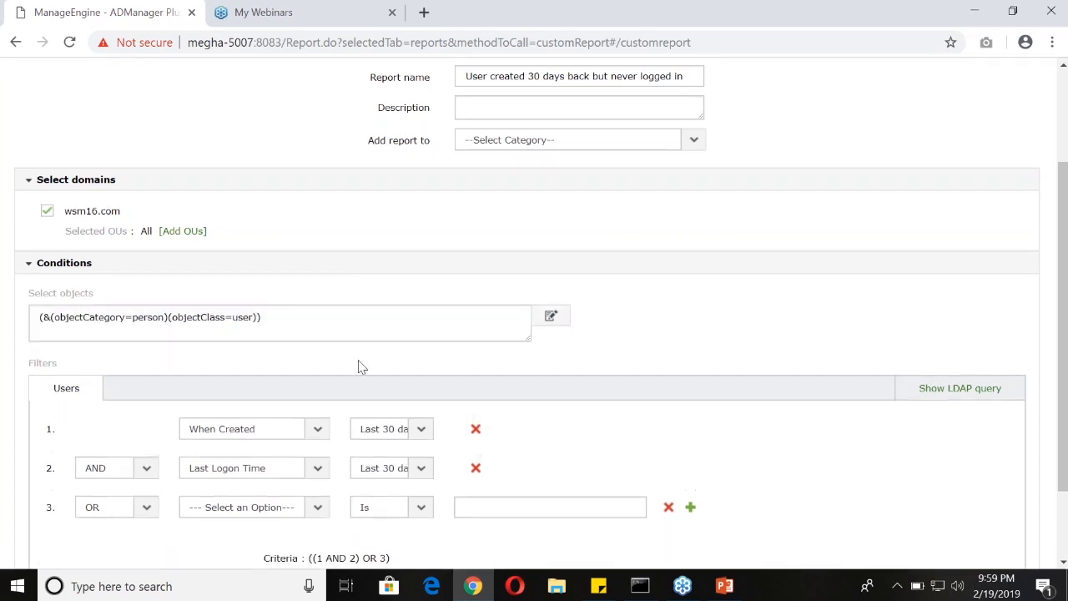
{"action": "scroll", "coordinate": [275, 488], "scroll_direction": "down", "scroll_amount": 2}
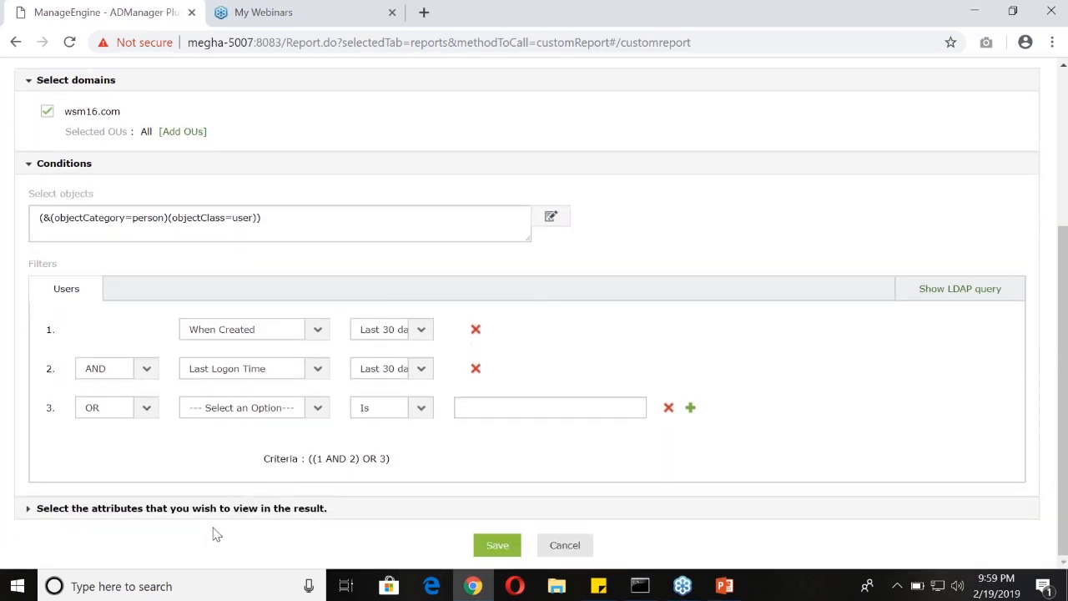
{"action": "left_click", "coordinate": [29, 513]}
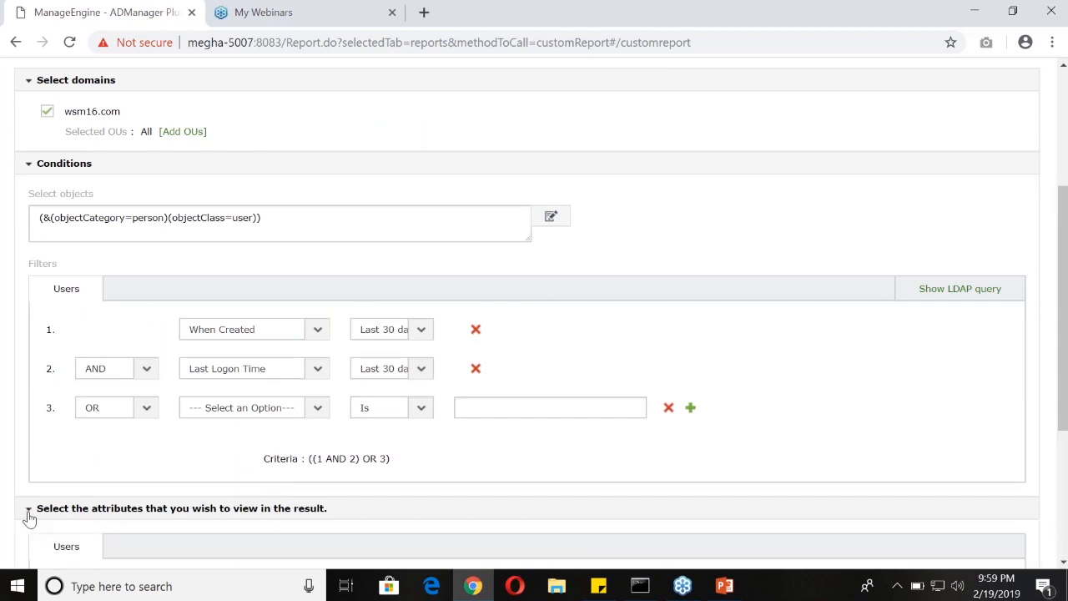
{"action": "scroll", "coordinate": [103, 508], "scroll_direction": "down", "scroll_amount": 2}
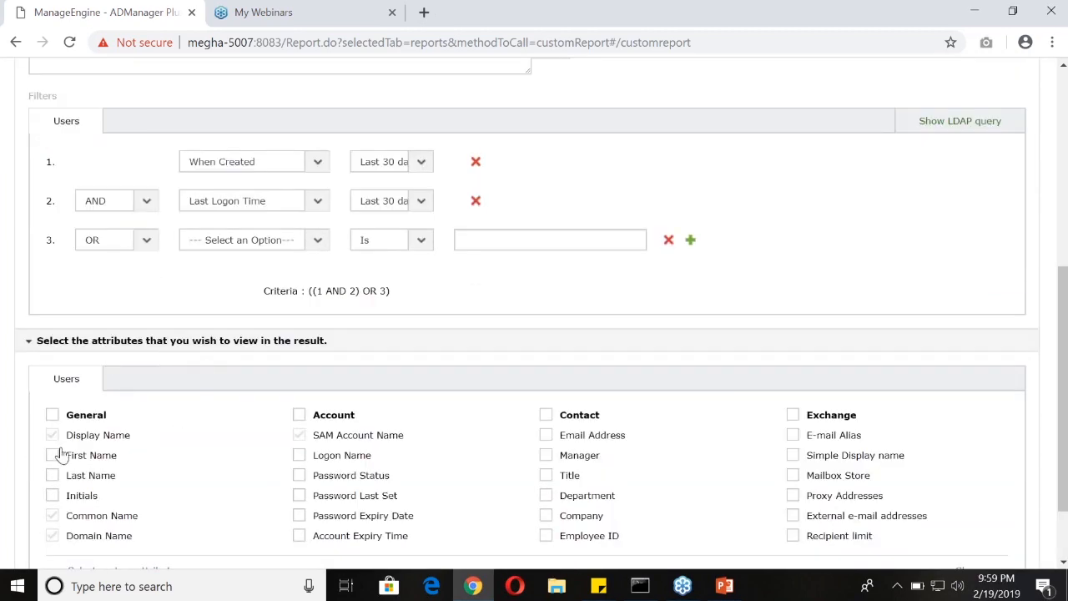
Include First Name, Last Name, Initials and Logon Name among the user attributes shown in the report result
{"action": "scroll", "coordinate": [66, 451], "scroll_direction": "down", "scroll_amount": 1}
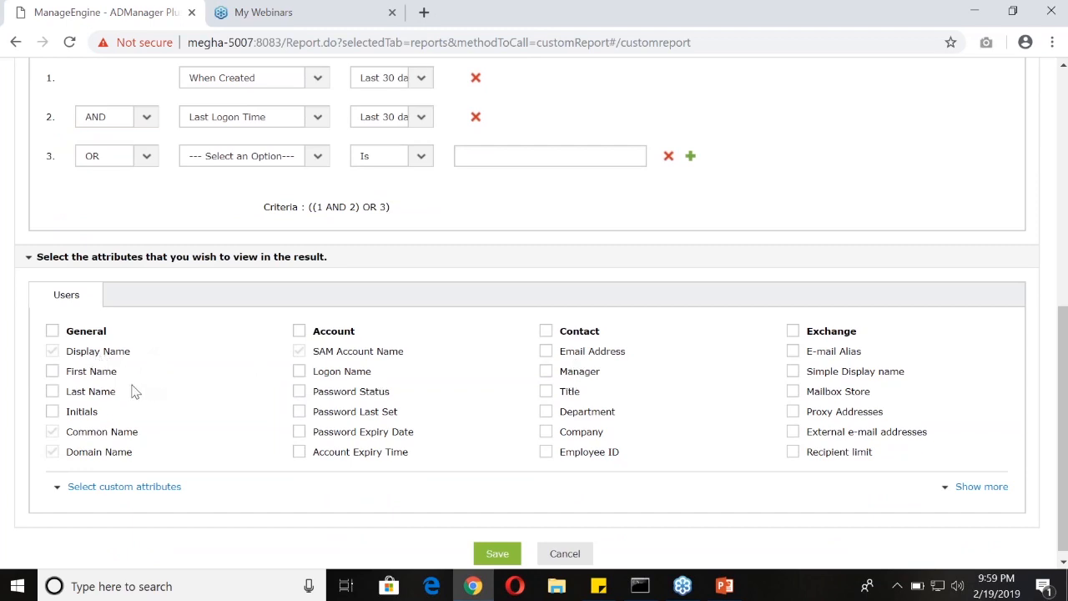
{"action": "left_click", "coordinate": [52, 371]}
{"action": "left_click", "coordinate": [52, 391]}
{"action": "left_click", "coordinate": [52, 411]}
{"action": "left_click", "coordinate": [299, 371]}
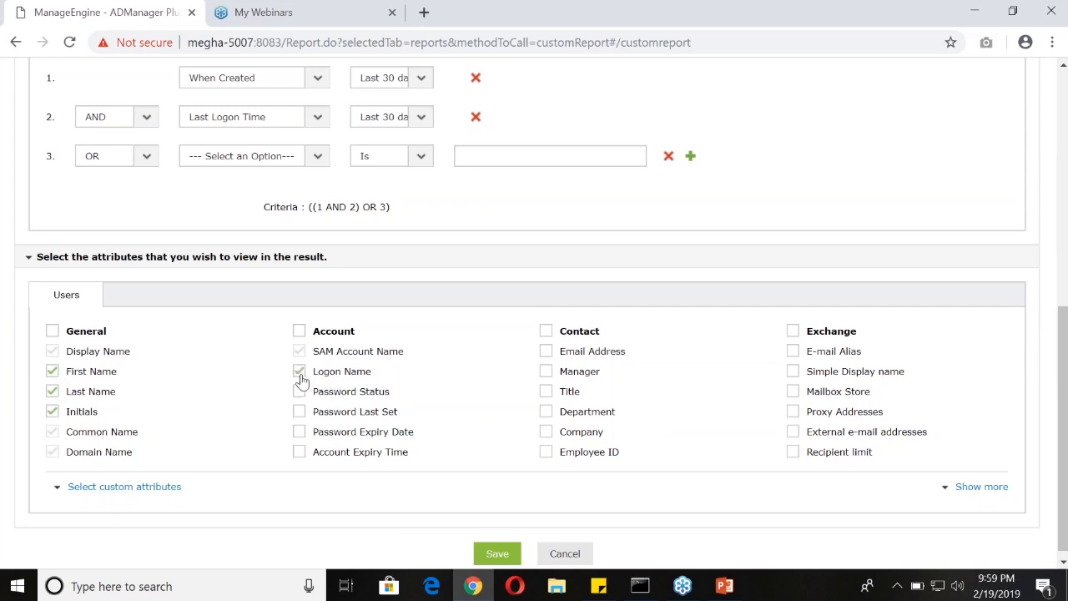
Expand the custom attributes section and the full list of user attributes, and cancel the new custom report without saving
{"action": "left_click", "coordinate": [158, 490]}
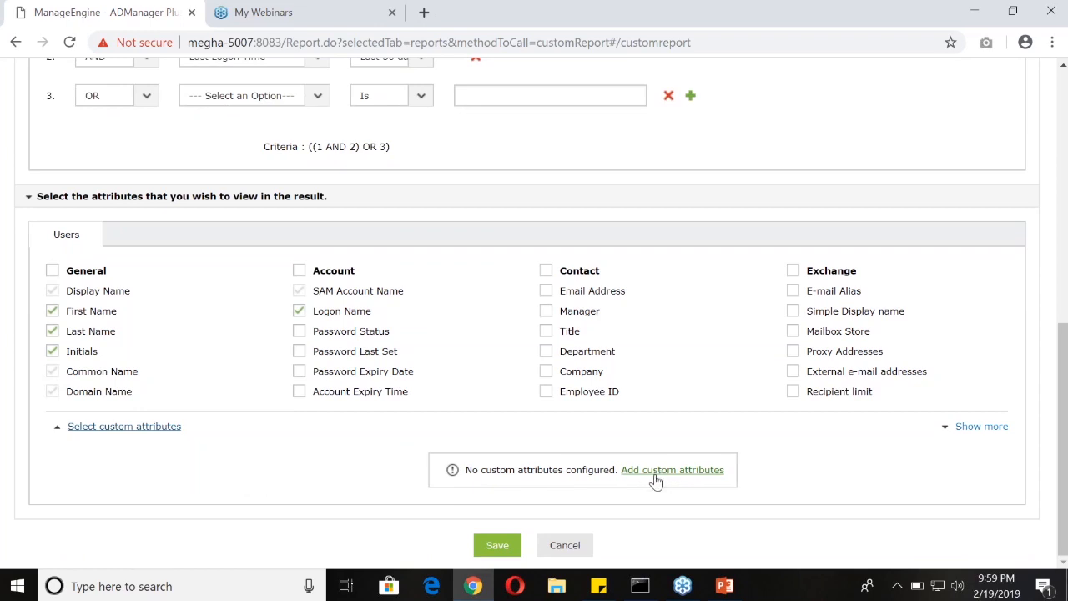
{"action": "left_click", "coordinate": [976, 427]}
{"action": "scroll", "coordinate": [557, 483], "scroll_direction": "down", "scroll_amount": 1}
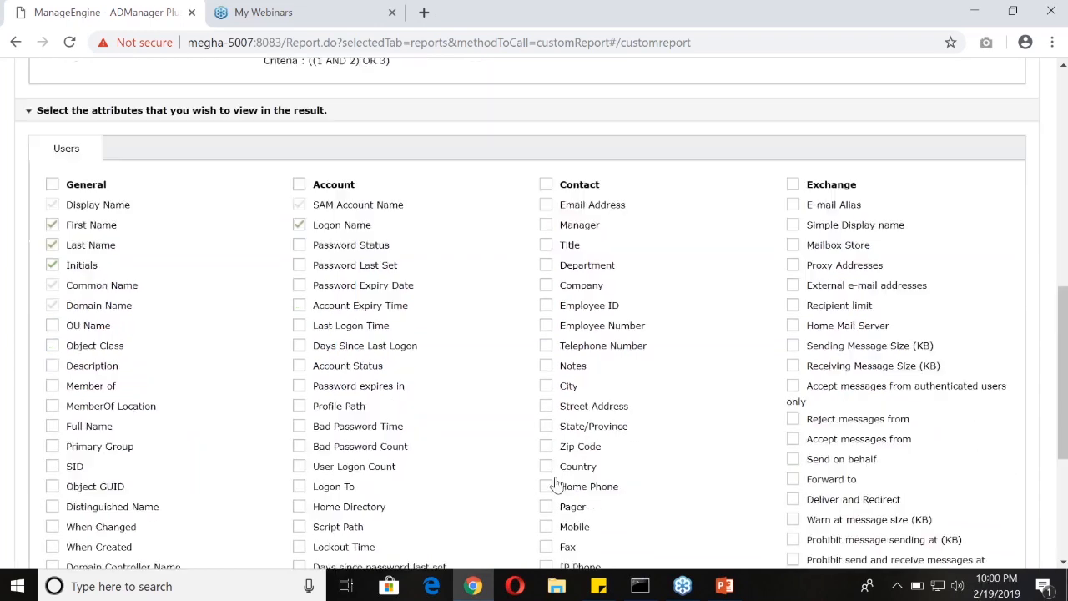
{"action": "scroll", "coordinate": [556, 484], "scroll_direction": "down", "scroll_amount": 1}
{"action": "scroll", "coordinate": [572, 474], "scroll_direction": "up", "scroll_amount": 10}
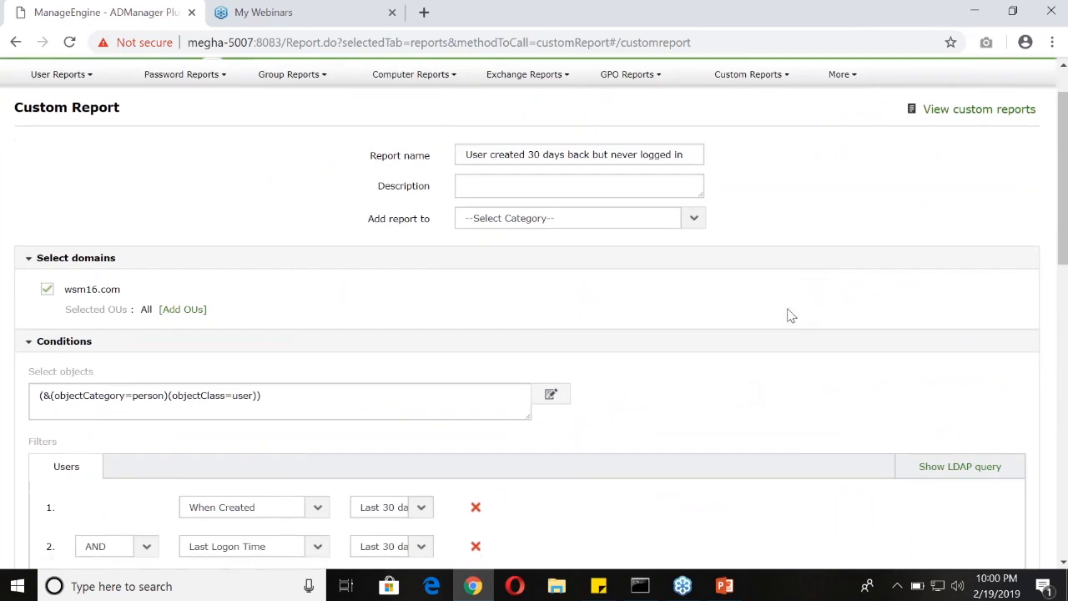
{"action": "scroll", "coordinate": [790, 315], "scroll_direction": "down", "scroll_amount": 11}
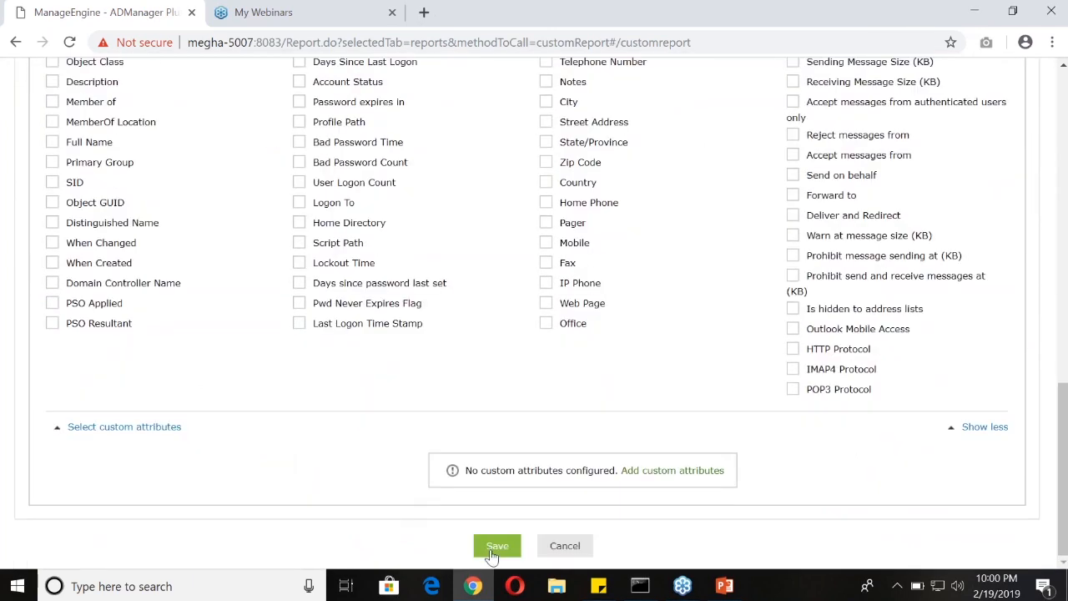
{"action": "left_click", "coordinate": [565, 550]}
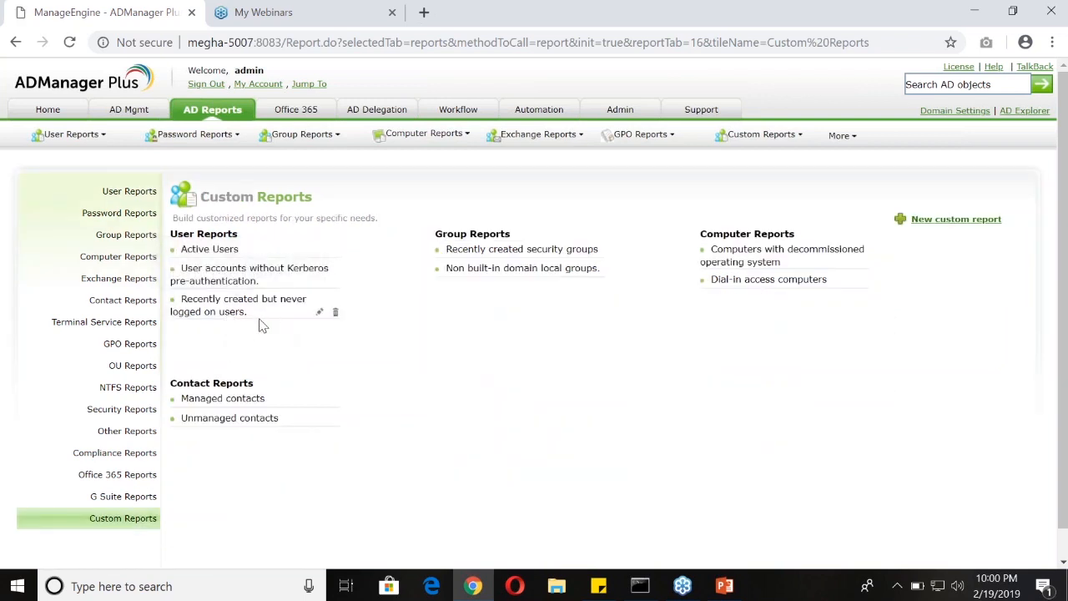
Open the existing custom report "Recently created but never logged on users." and look through its user list
{"action": "double_click", "coordinate": [244, 313]}
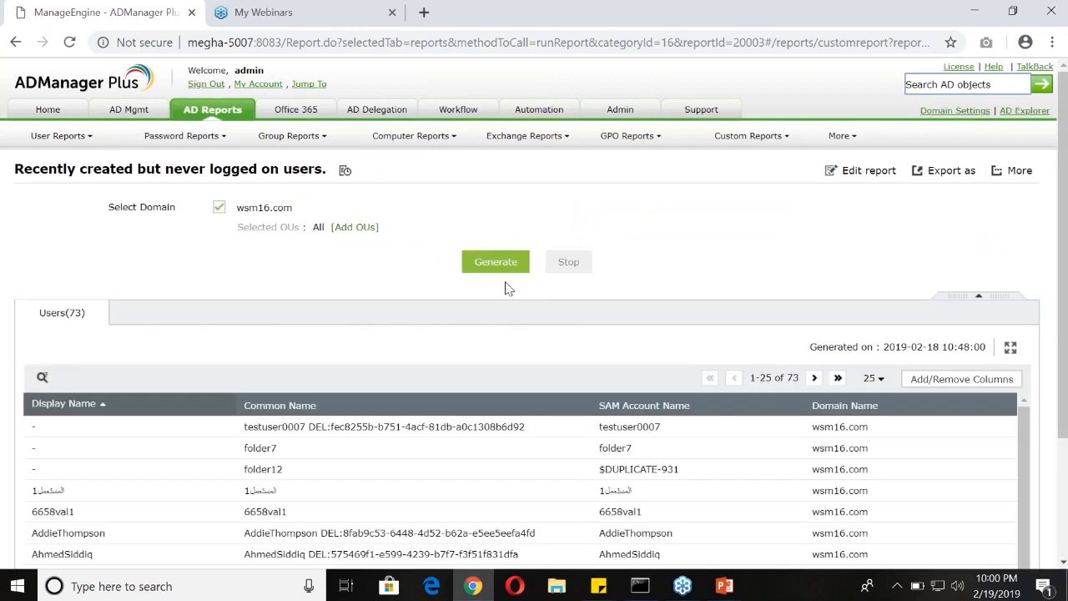
{"action": "scroll", "coordinate": [141, 386], "scroll_direction": "down", "scroll_amount": 2}
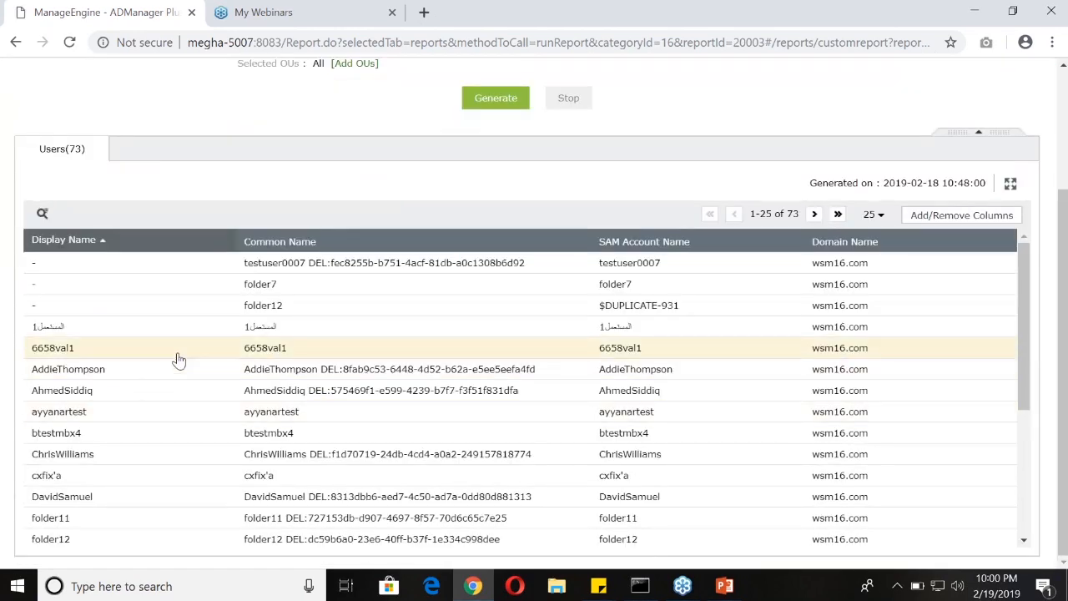
{"action": "scroll", "coordinate": [176, 357], "scroll_direction": "up", "scroll_amount": 1}
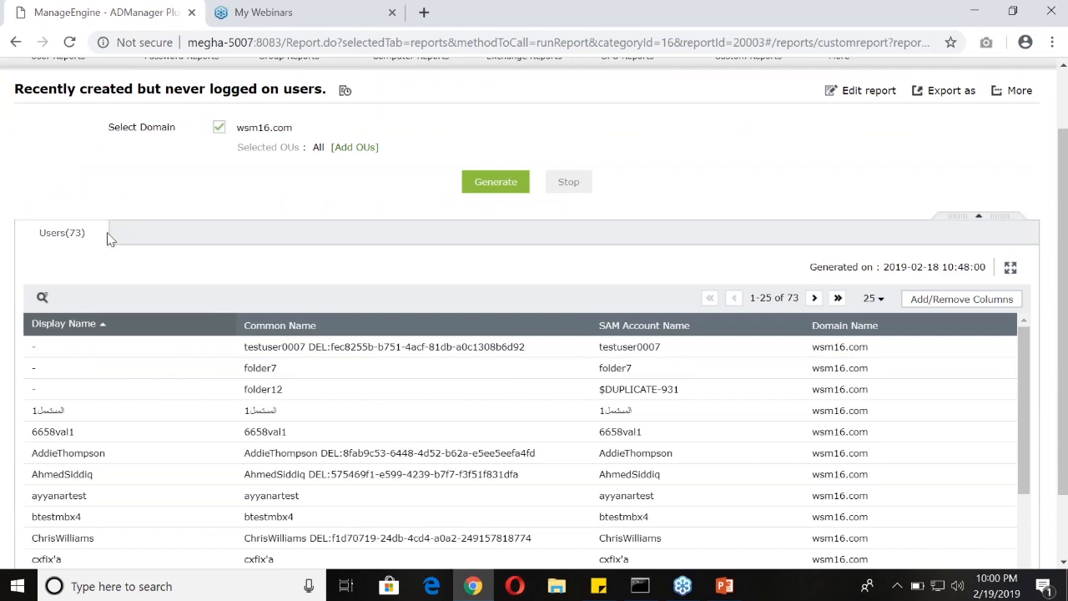
{"action": "scroll", "coordinate": [677, 255], "scroll_direction": "up", "scroll_amount": 1}
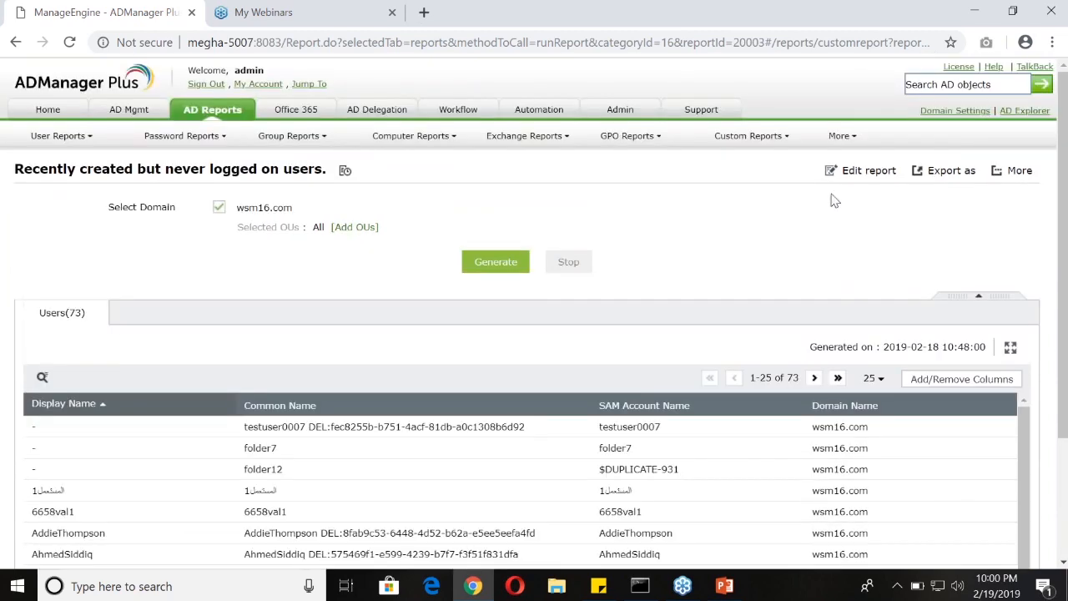
Open this report's definition for editing to review its object query and filters, and switch to the webinar presentation in PowerPoint
{"action": "left_click_drag", "start_coordinate": [837, 171], "coordinate": [897, 174]}
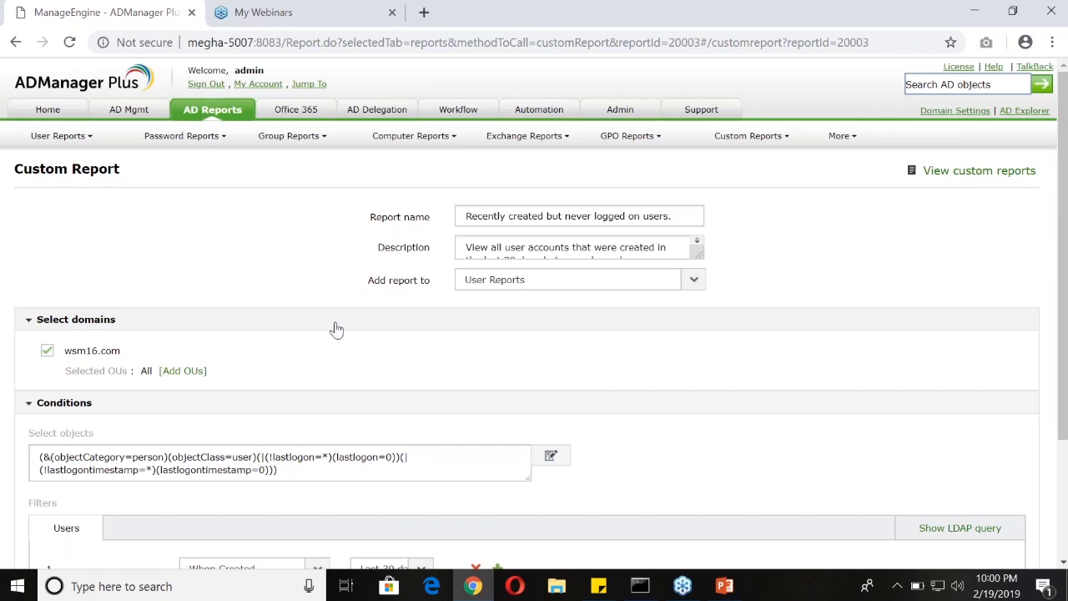
{"action": "scroll", "coordinate": [351, 488], "scroll_direction": "down", "scroll_amount": 2}
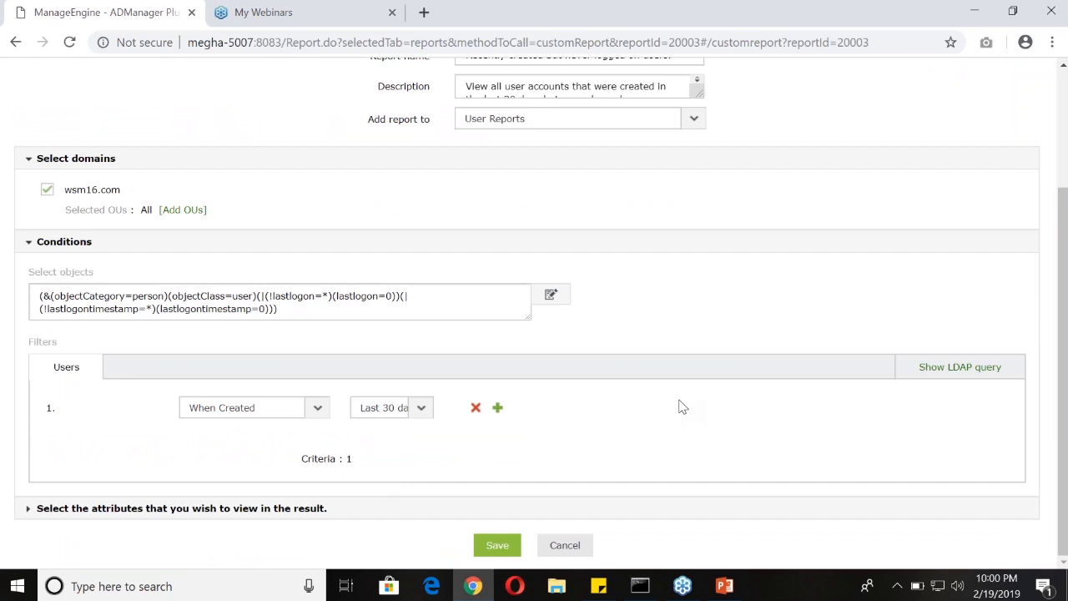
{"action": "left_click", "coordinate": [724, 586]}
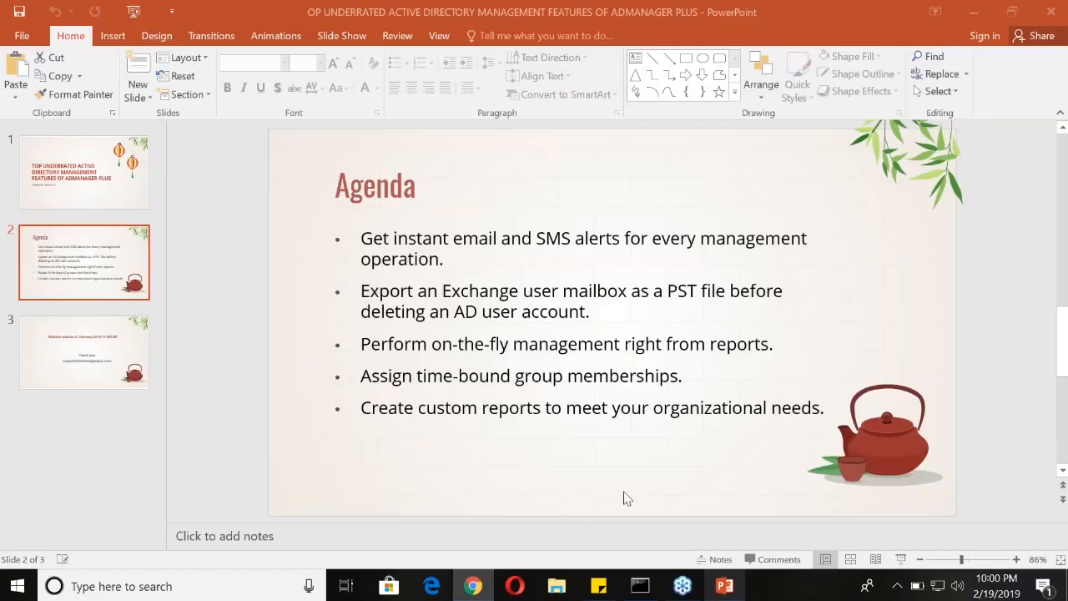